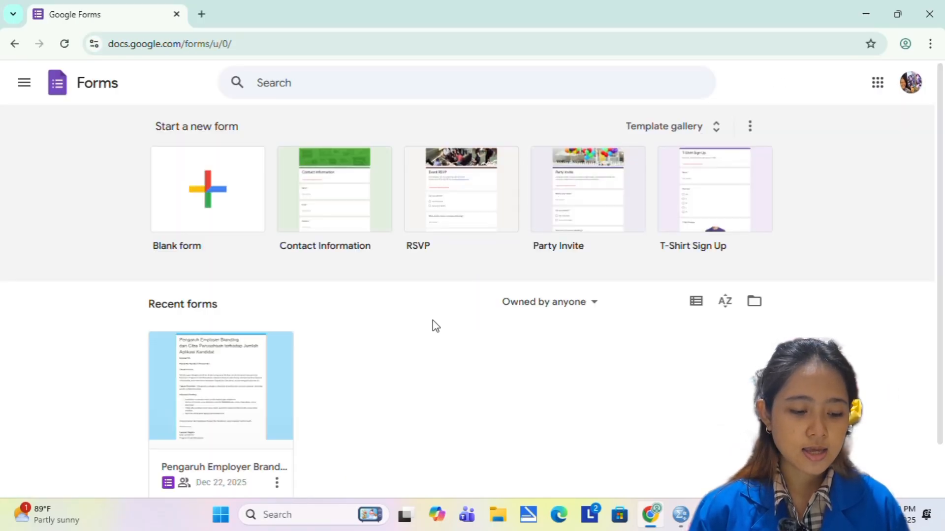
- Open the recent "Pengaruh Employer Branding" form and review its introduction, respondent identity questions and dimension questions
click(252, 375)
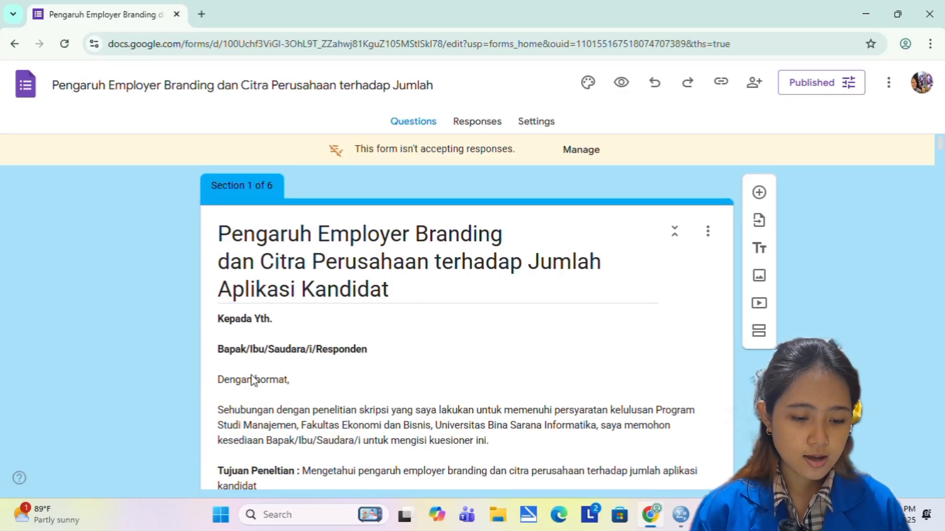
scroll(252, 376, down, 10)
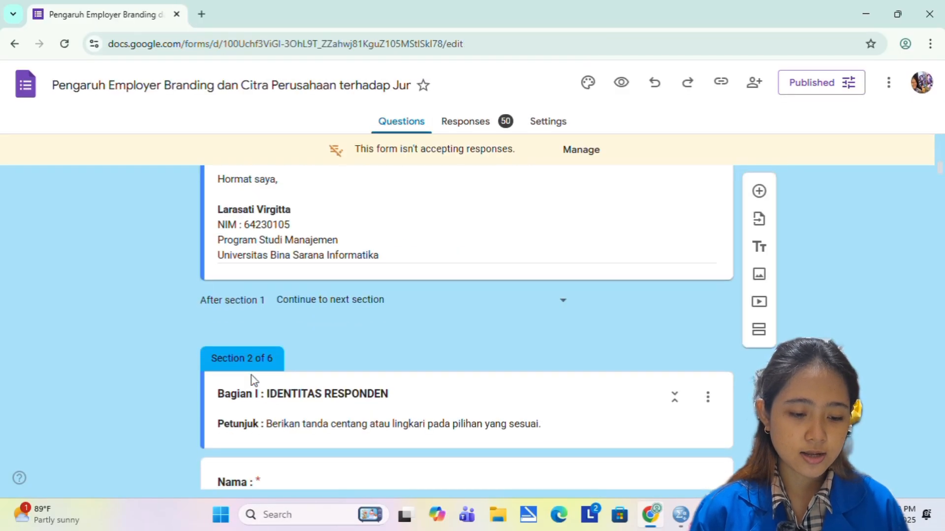
scroll(252, 376, down, 1)
scroll(252, 376, up, 9)
scroll(252, 376, down, 14)
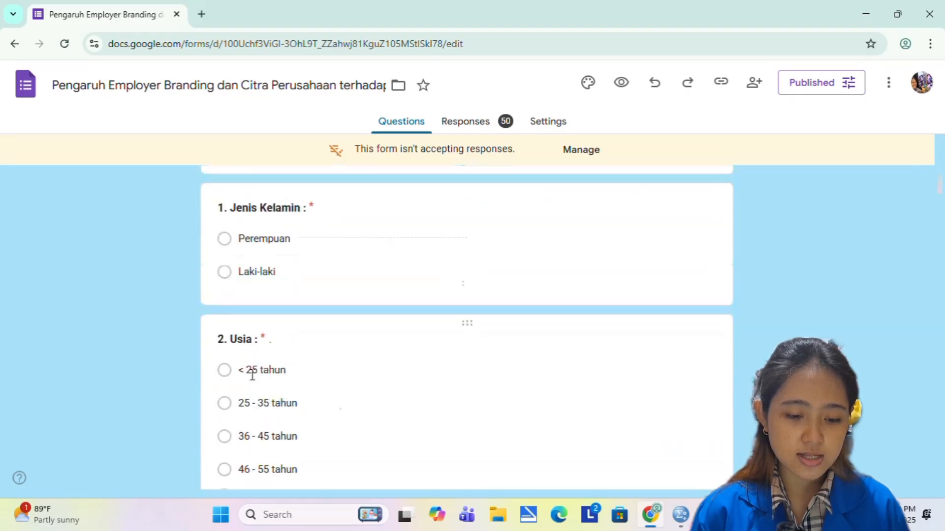
scroll(252, 376, down, 6)
scroll(252, 376, up, 15)
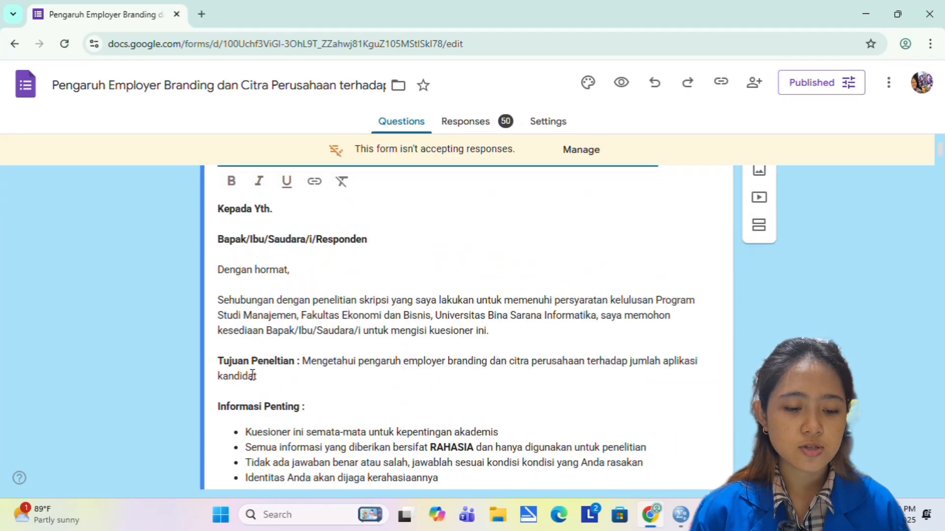
scroll(252, 376, down, 20)
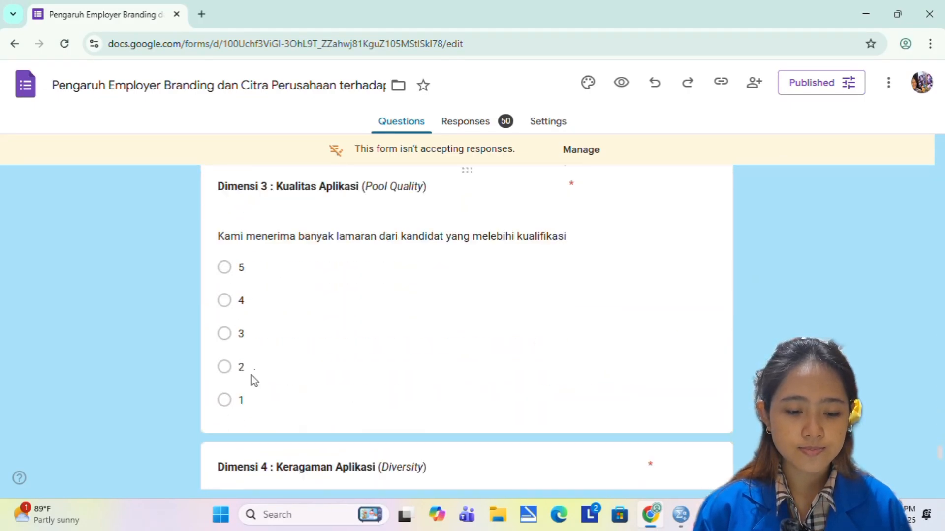
scroll(252, 376, down, 7)
scroll(252, 375, up, 20)
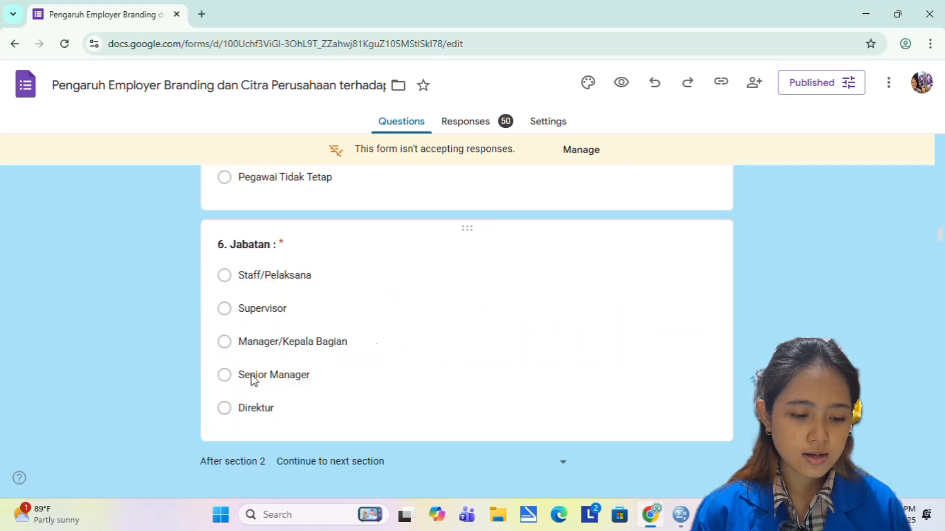
scroll(252, 375, up, 2)
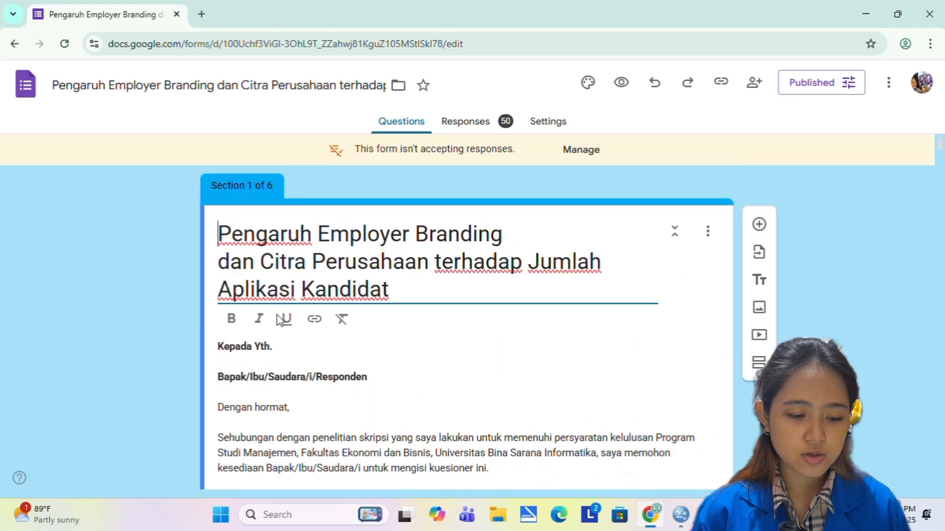
- Open the form's responses in the linked spreadsheet and look through the respondent rows and the dimension score columns
click(464, 128)
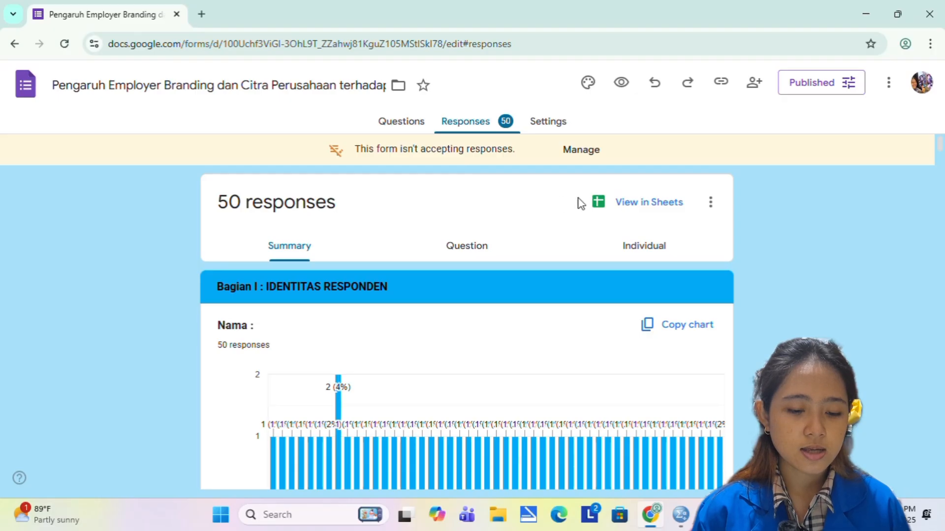
click(640, 208)
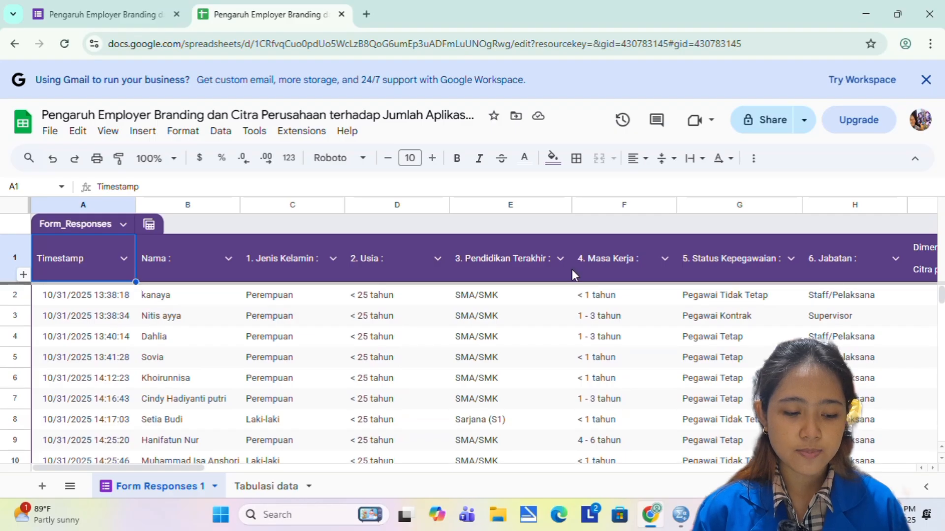
scroll(604, 253, down, 4)
scroll(603, 250, right, 10)
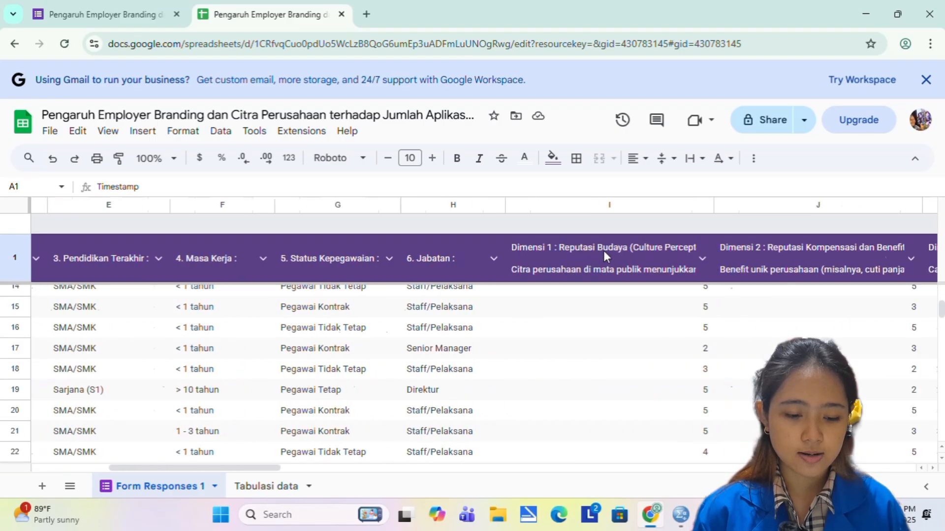
scroll(603, 249, right, 8)
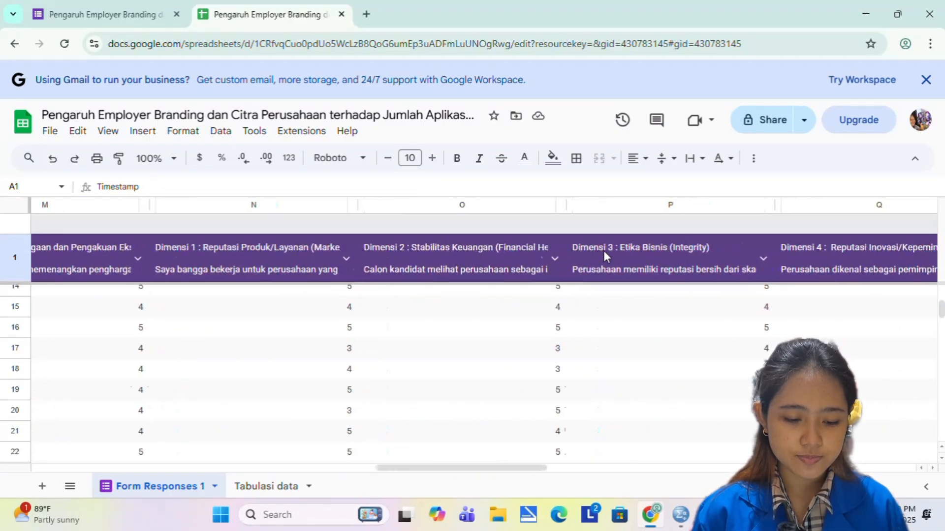
scroll(604, 250, left, 1)
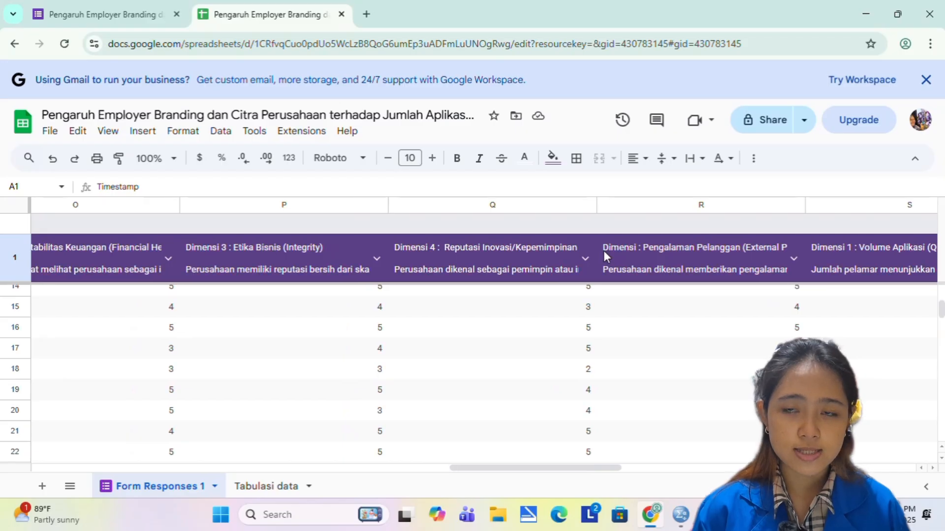
key(ctrl+Home)
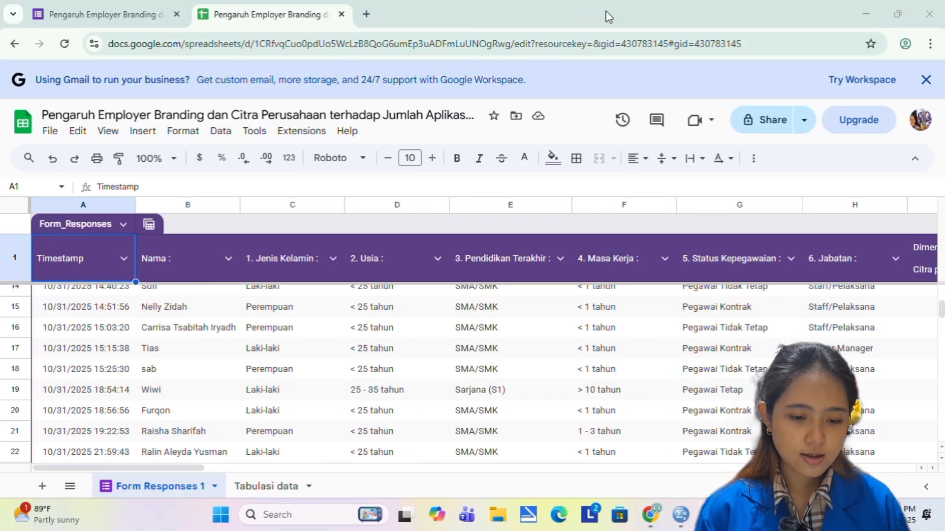
- Open Google Drive in a new browser tab and go to the folder Tugas Kuliah > Semester 5 > Riset SDM
click(365, 12)
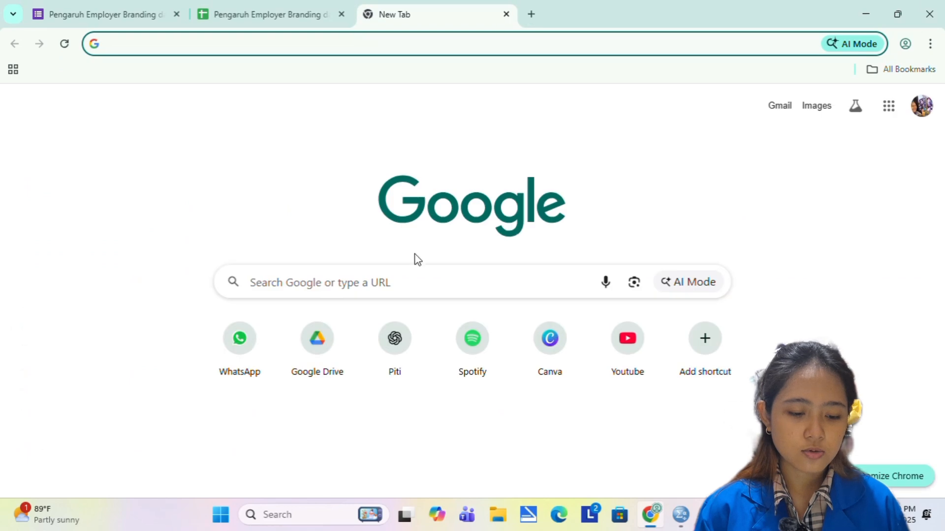
click(313, 365)
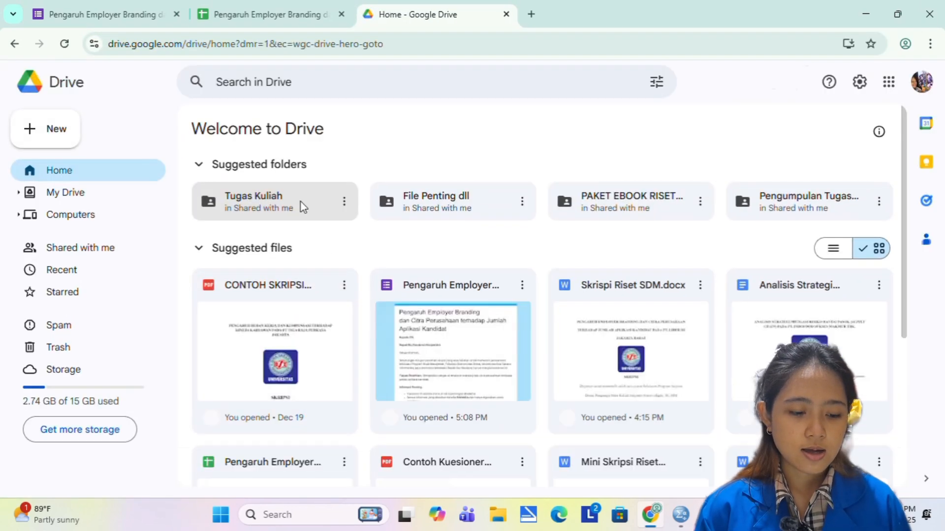
double_click(299, 206)
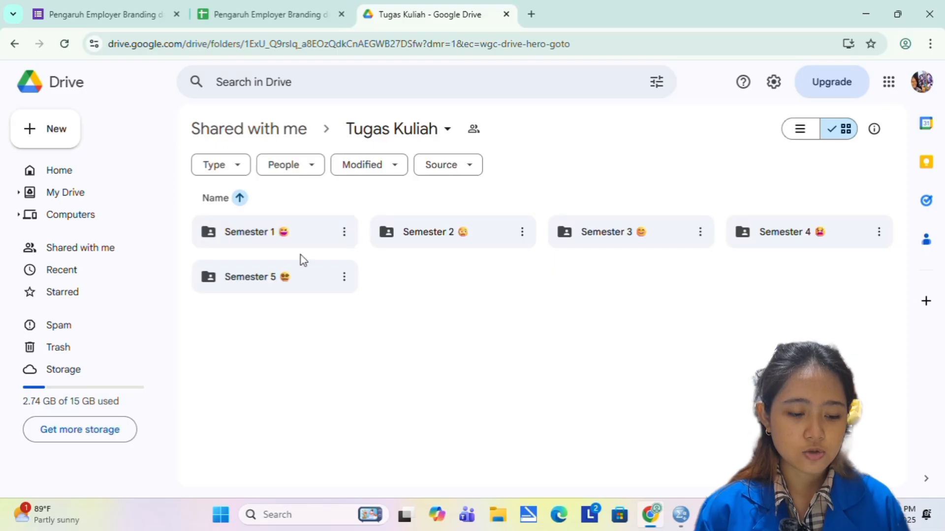
double_click(253, 277)
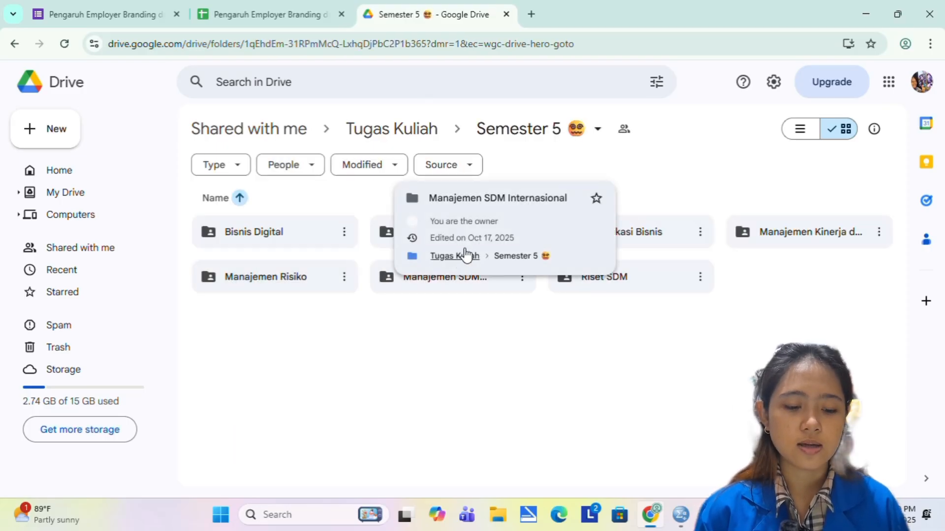
click(601, 278)
double_click(602, 278)
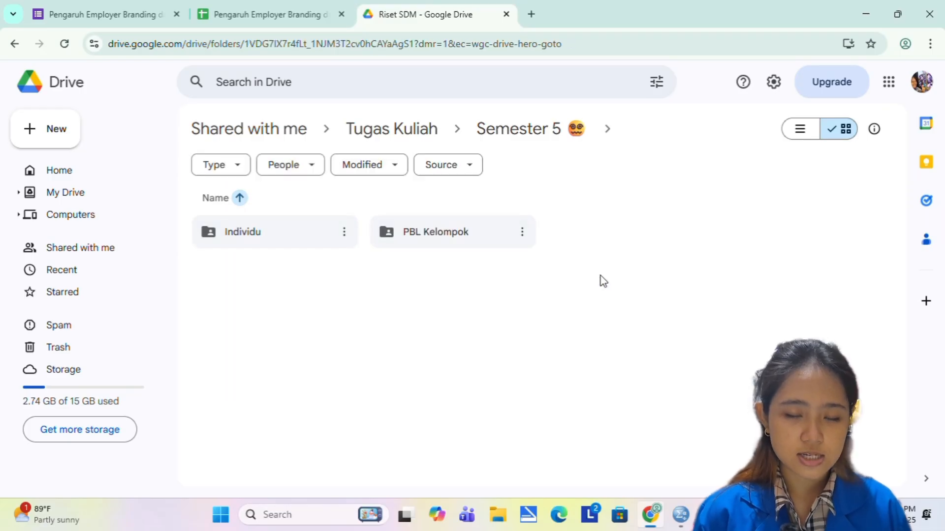
- Create a new Google Sheets spreadsheet in the Riset SDM folder and dismiss the pre-built table suggestions
right_click(457, 316)
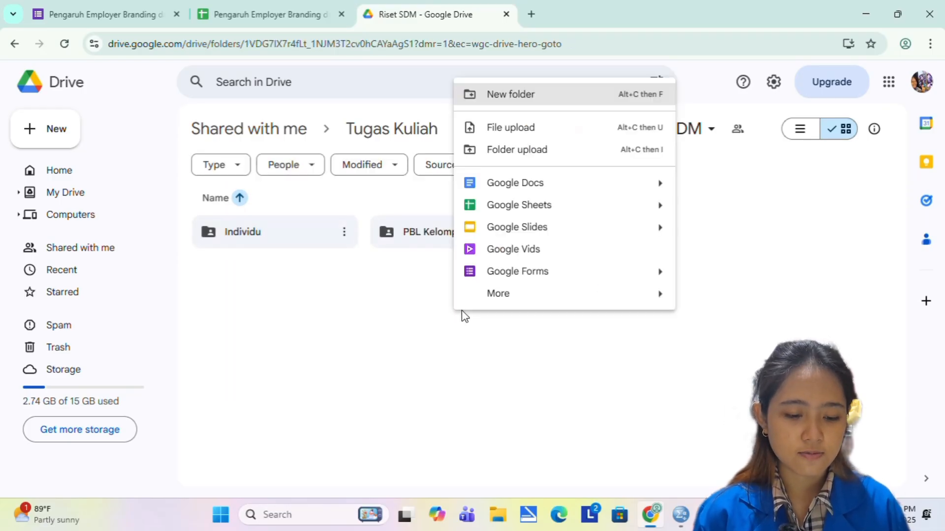
click(532, 209)
click(595, 309)
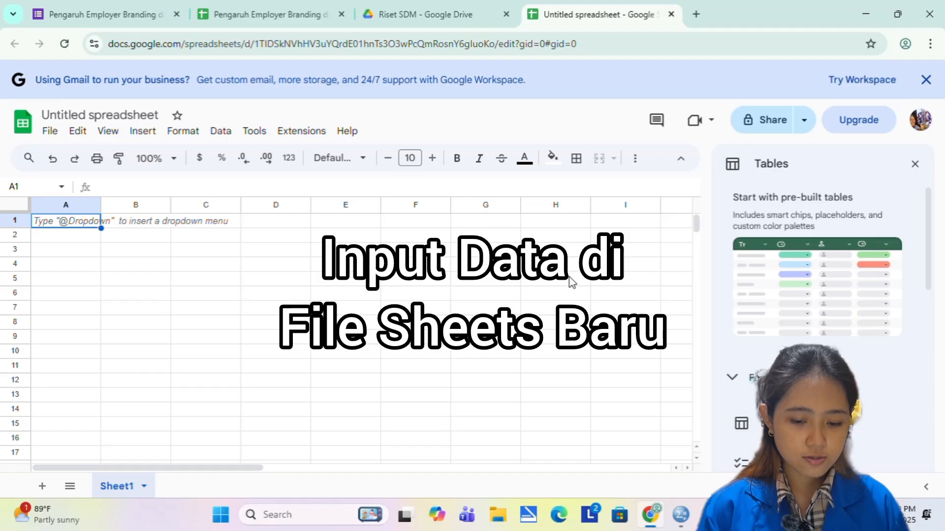
click(915, 165)
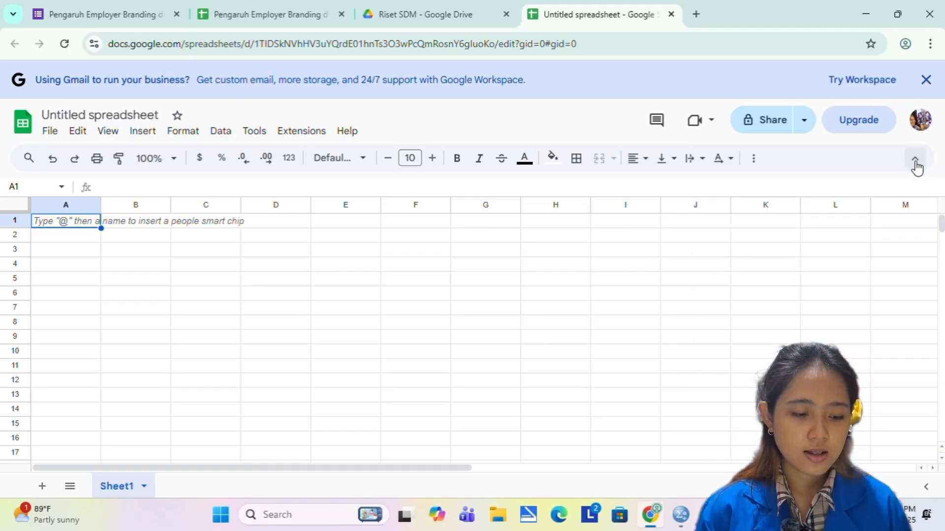
- Enter X1.1 and X1.2 in B1 and C1, and fill the heading series across to X1.5 in F1
click(133, 224)
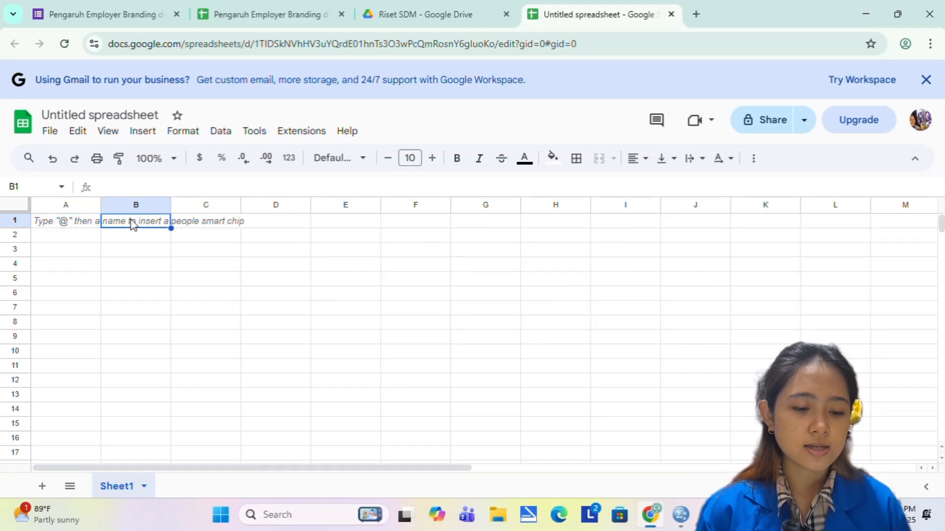
key(Caps_Lock)
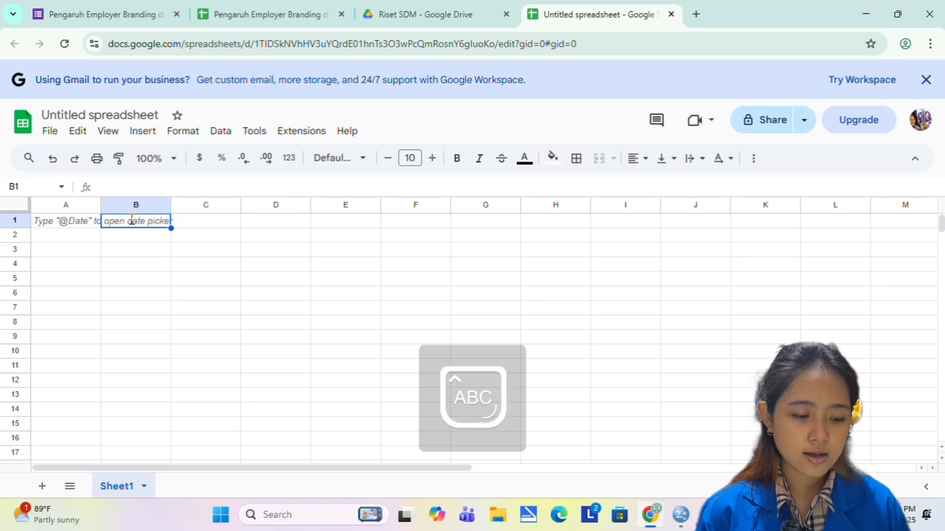
text(X)
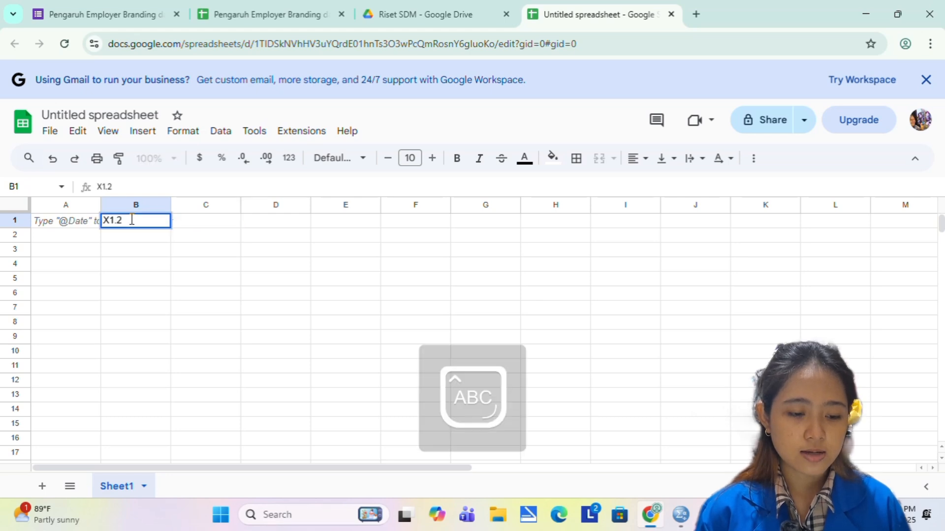
text(1.1)
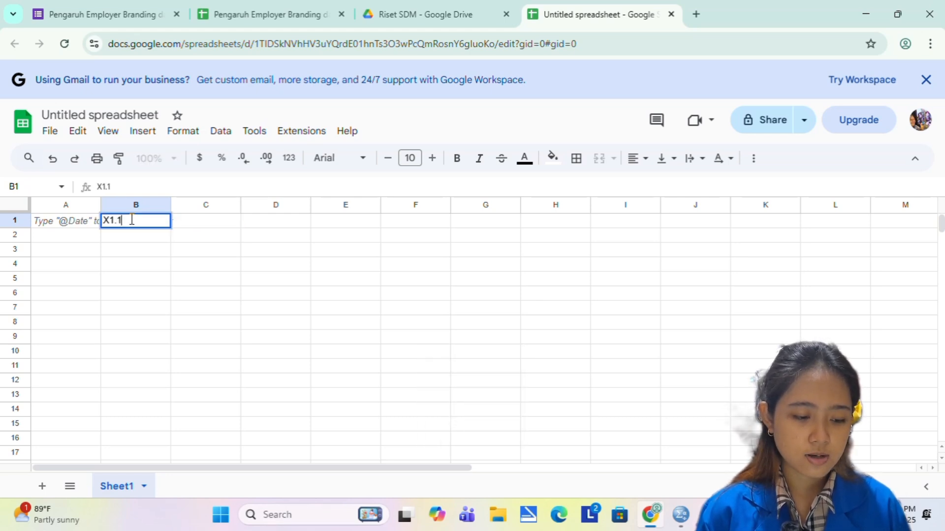
key(Tab)
text(X1.2)
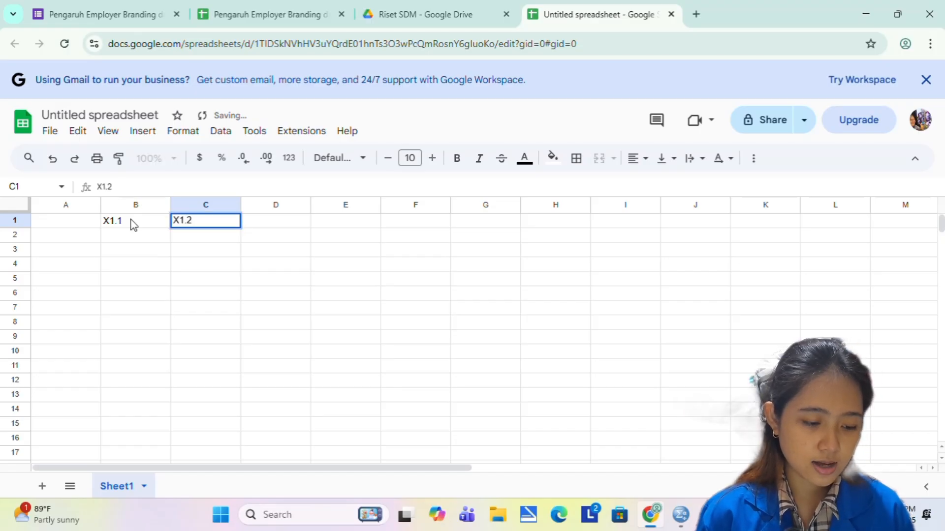
click(133, 224)
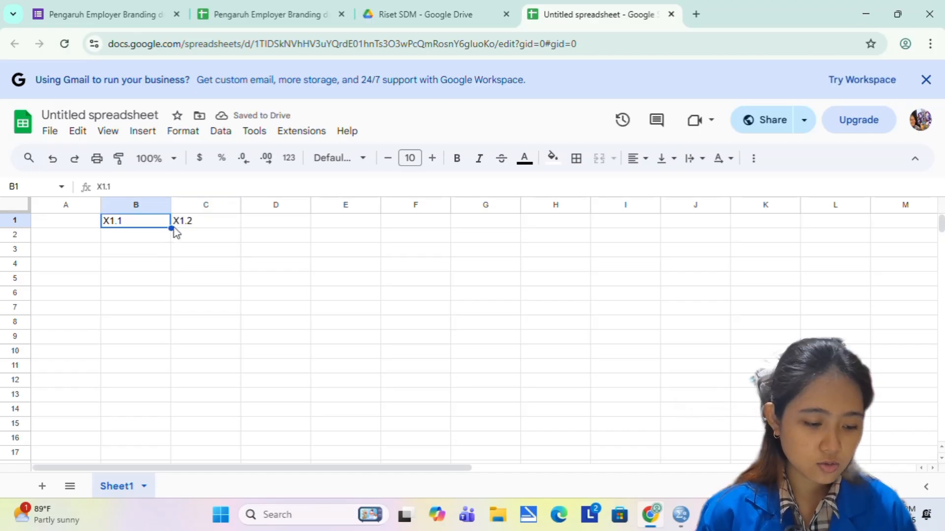
drag(172, 228, 408, 238)
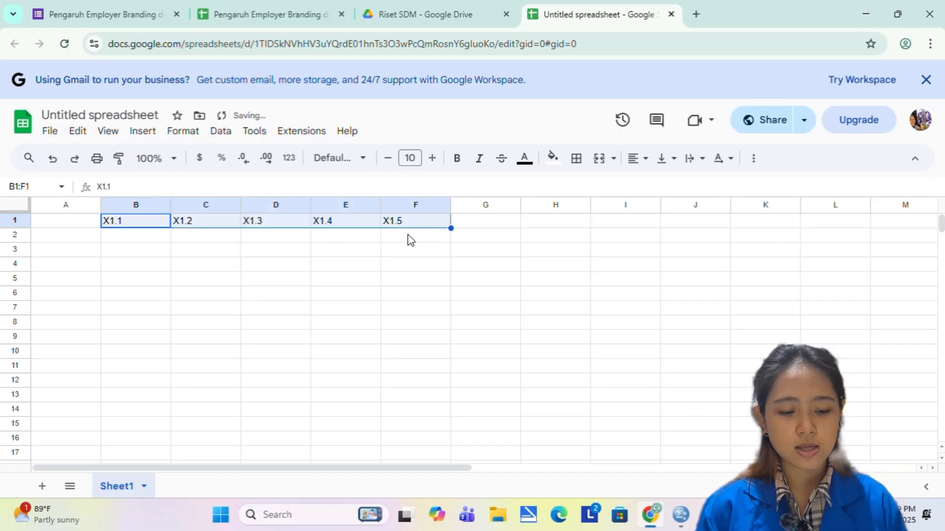
- Enter the heading TOTAL_X1 in cell G1
click(469, 230)
text(TOTAL_X1)
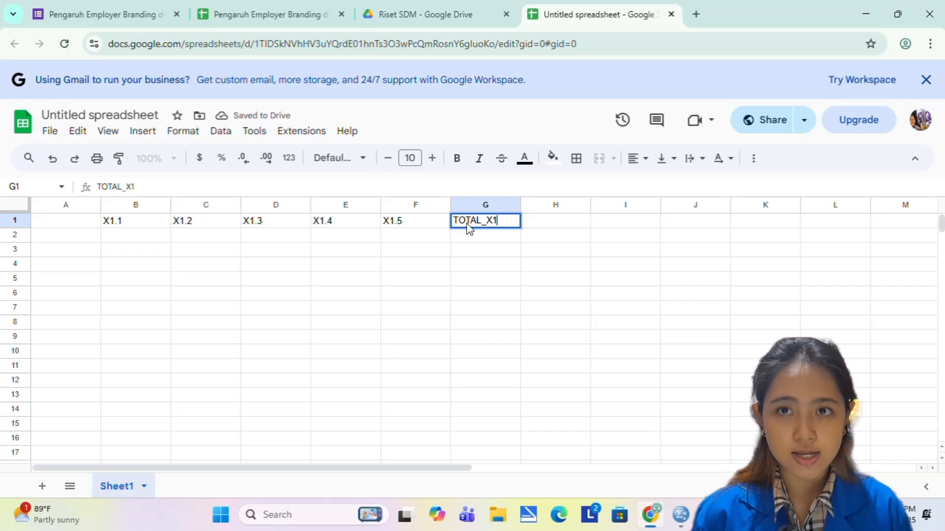
key(Tab)
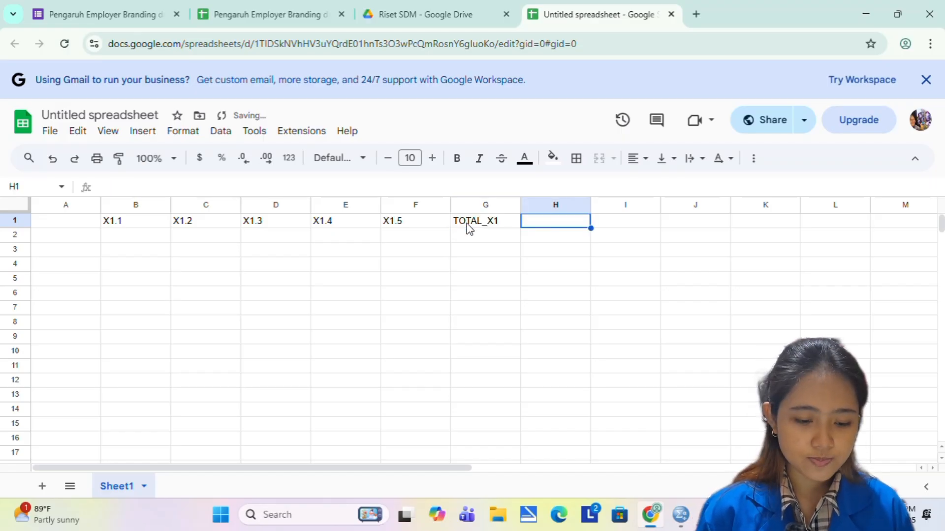
- Enter X2.1 in H1 and fill the heading series across to X2.5 in L1
text(X2.1)
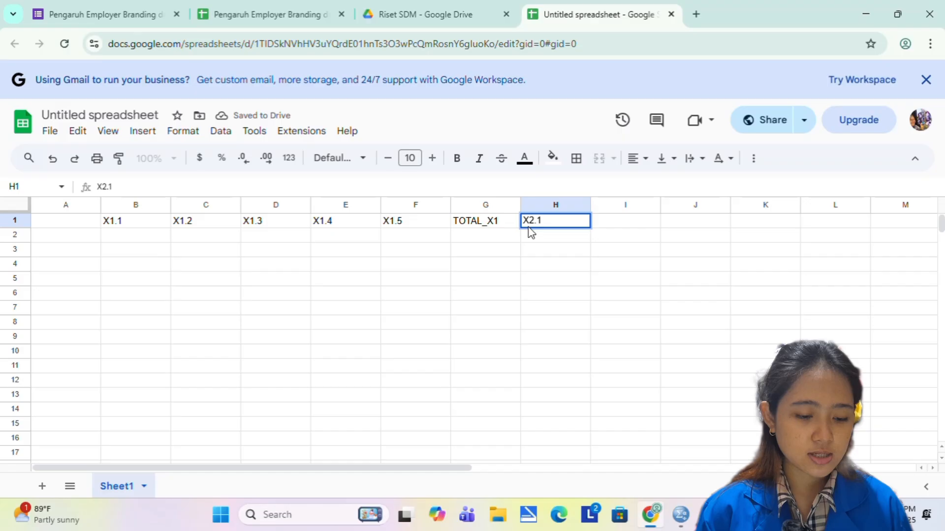
key(Return)
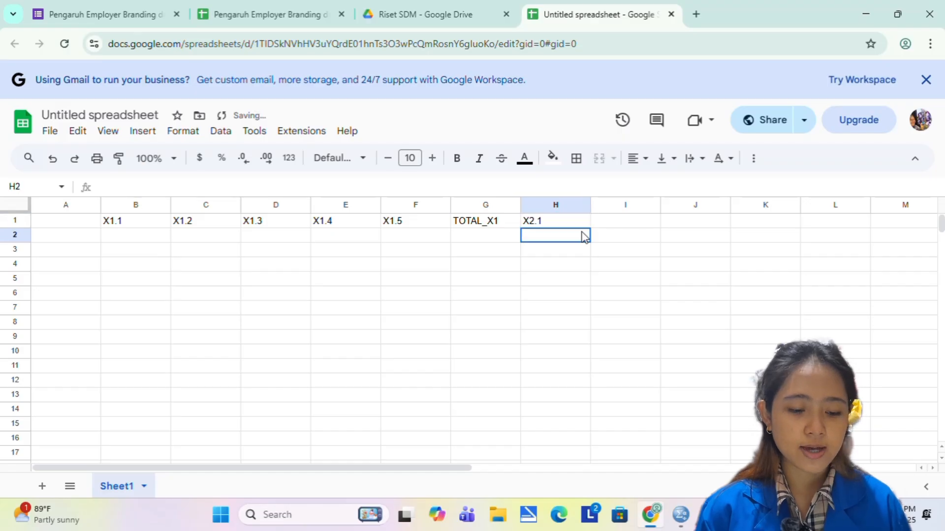
click(579, 224)
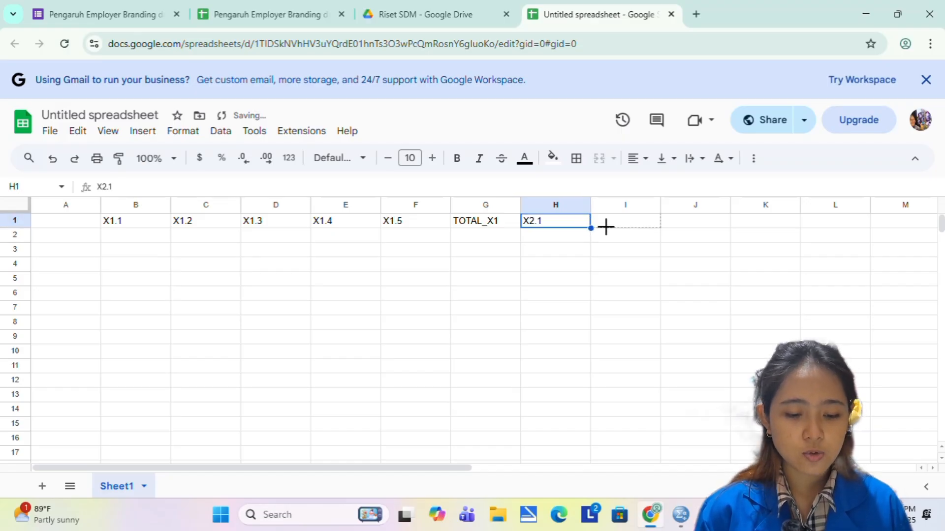
drag(606, 226, 839, 237)
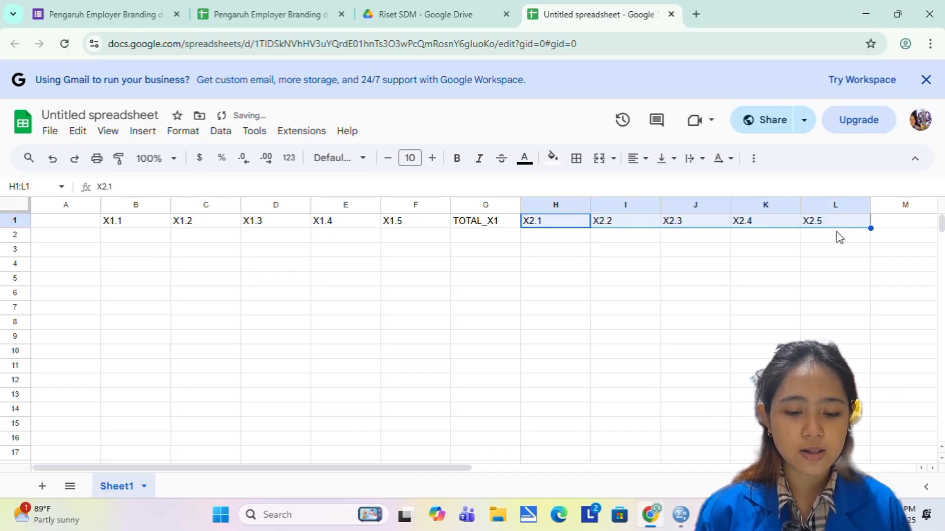
- Enter the heading TOTAL_X2 in cell M1
scroll(812, 240, right, 3)
click(688, 224)
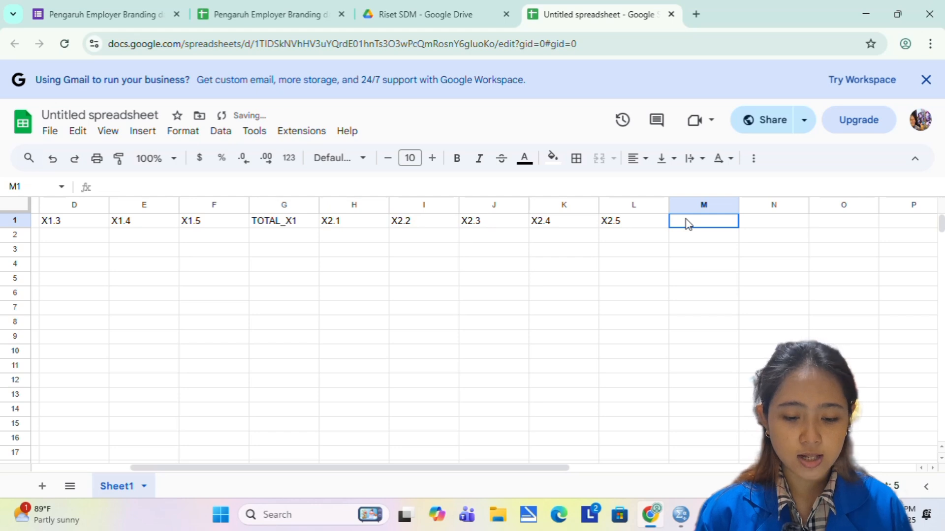
text(TOTAL_X2)
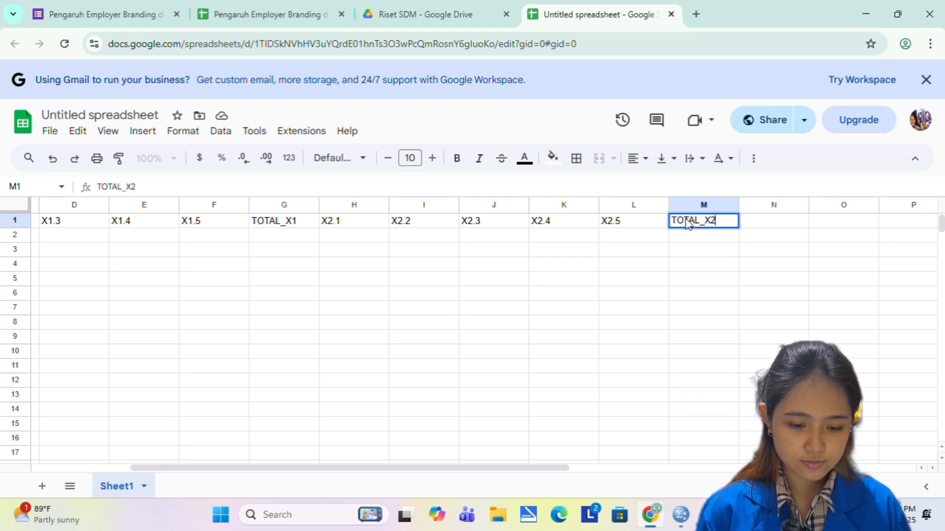
key(Tab)
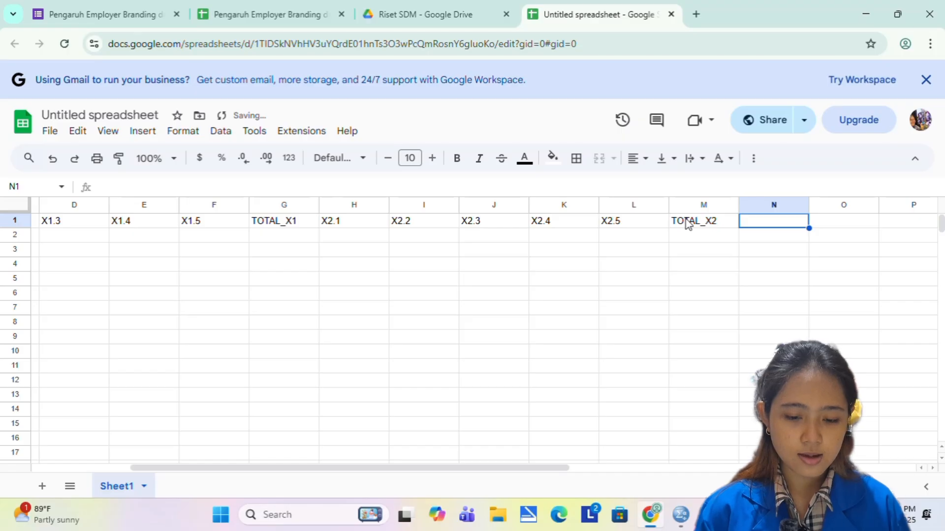
- Enter Y1 in N1 and fill the heading series across to Y5 in R1
text(Y1)
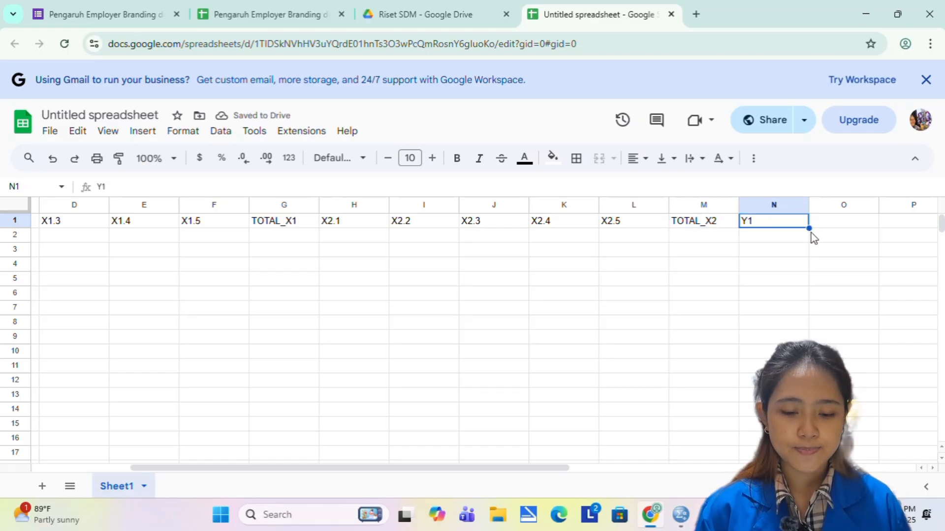
drag(806, 229, 900, 229)
scroll(871, 270, right, 3)
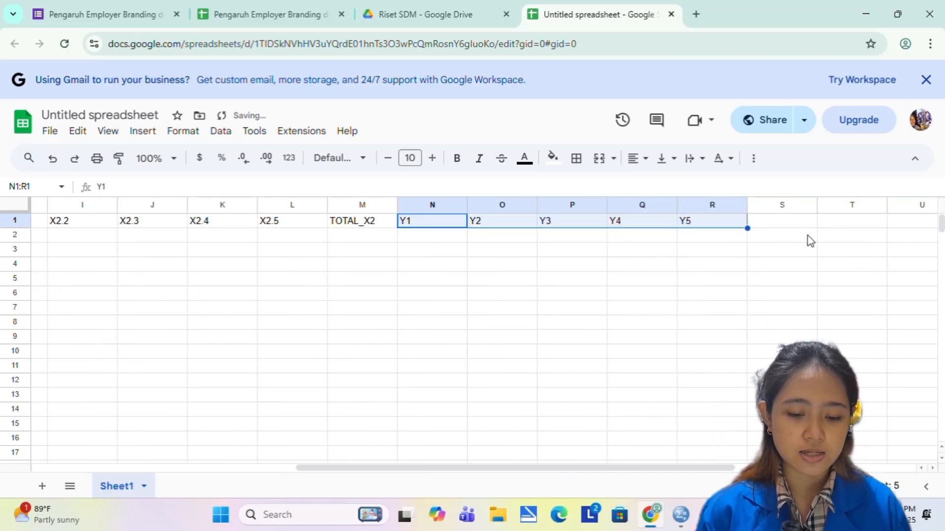
- Enter the heading TOTAL_Y in cell S1
click(782, 223)
text(TO)
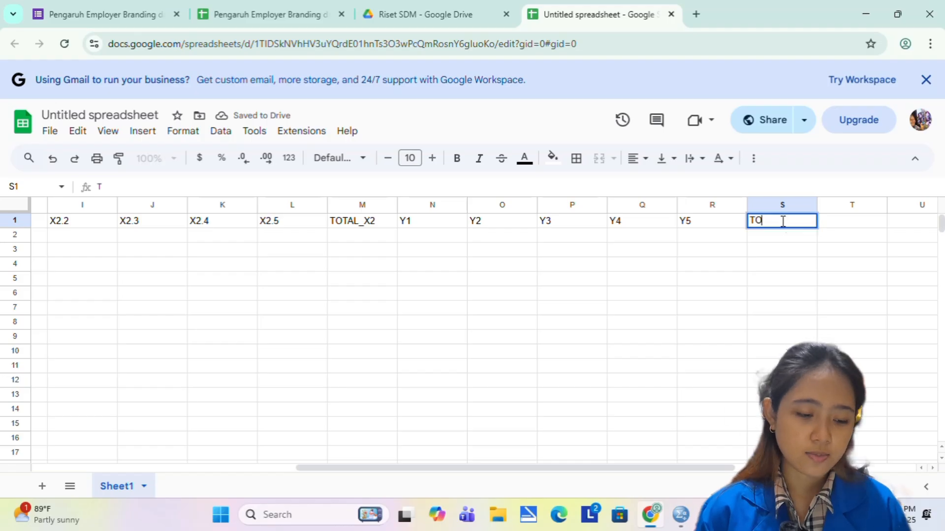
text(TAL_Y)
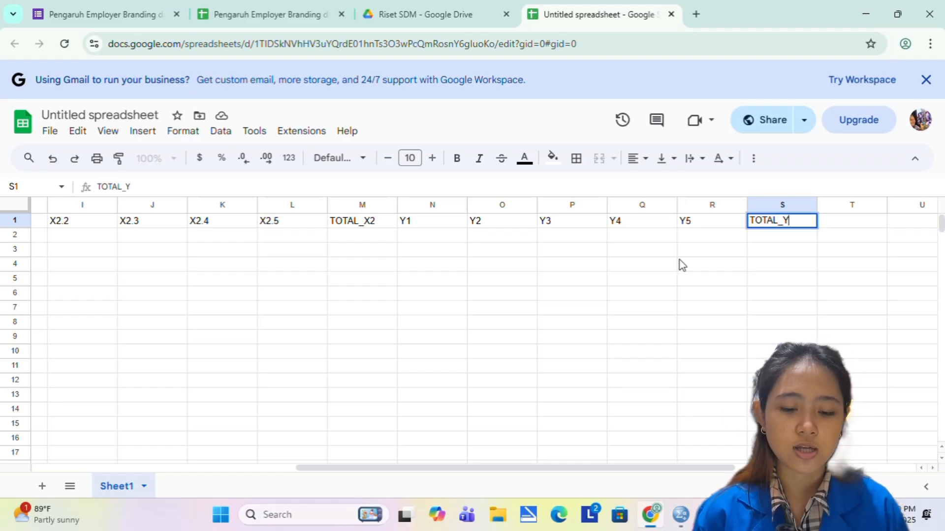
scroll(680, 260, left, 8)
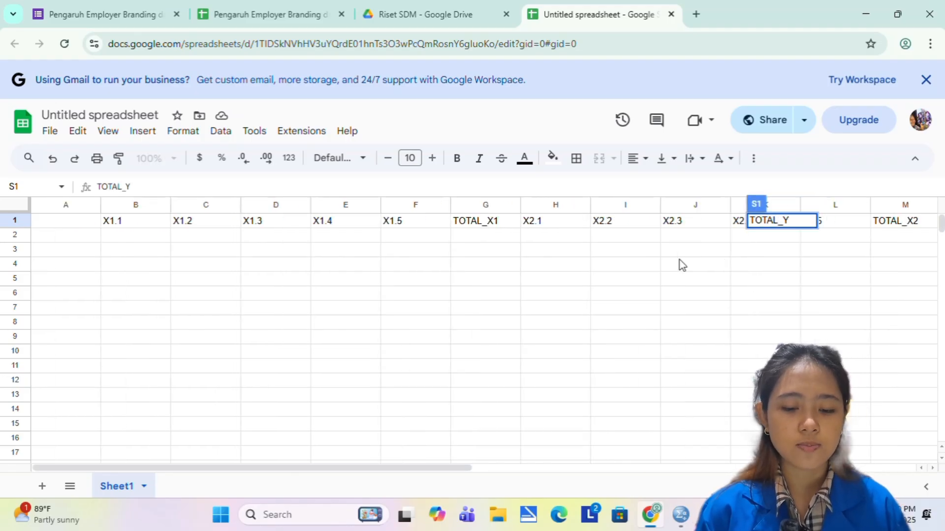
scroll(680, 260, right, 4)
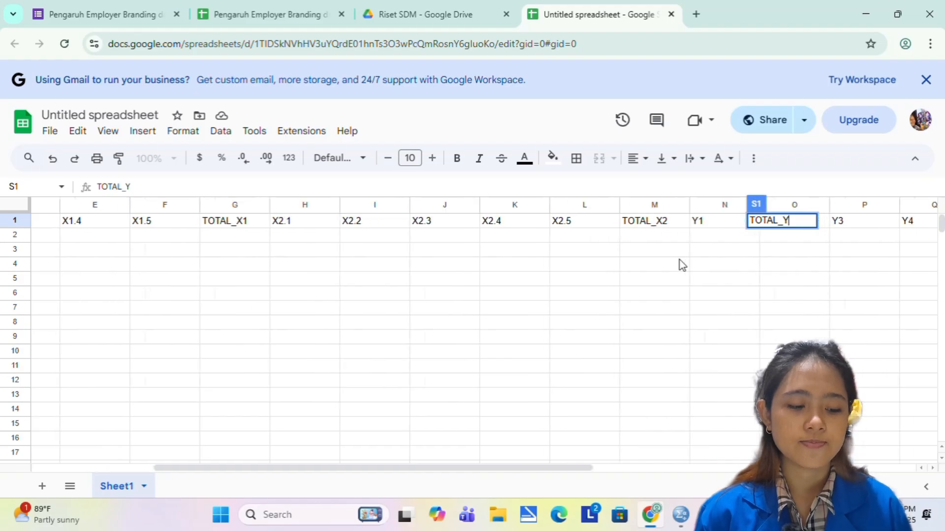
key(Return)
scroll(679, 260, right, 2)
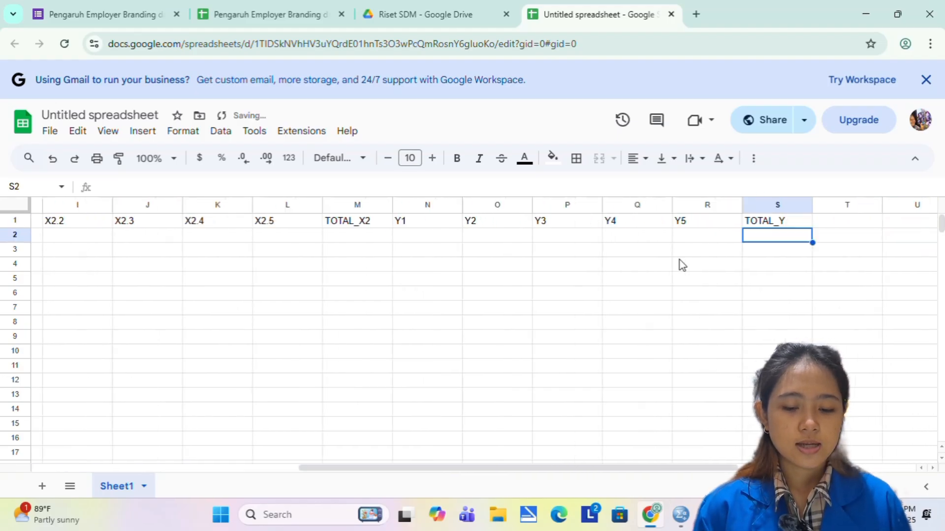
- Copy the ratings in I2:M51 of the Form Responses 1 sheet and paste them at B2 of the new spreadsheet
scroll(680, 260, left, 8)
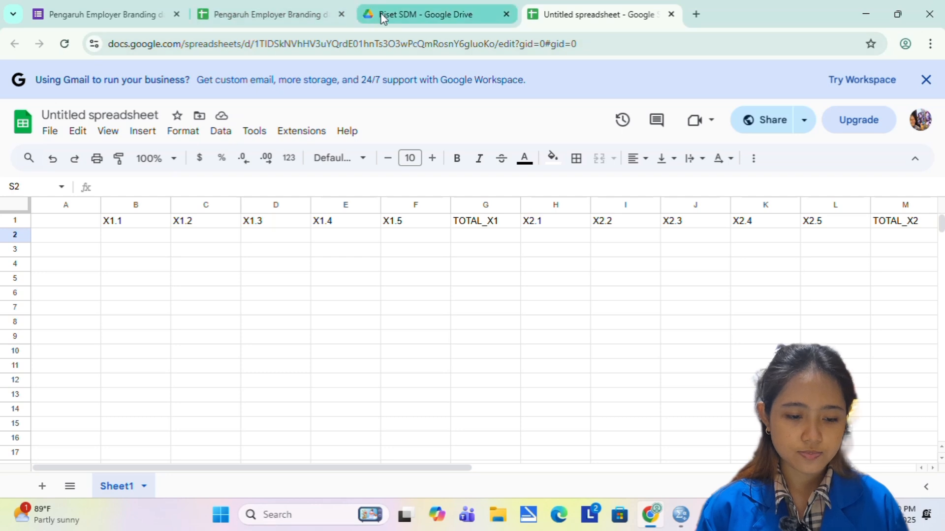
click(219, 3)
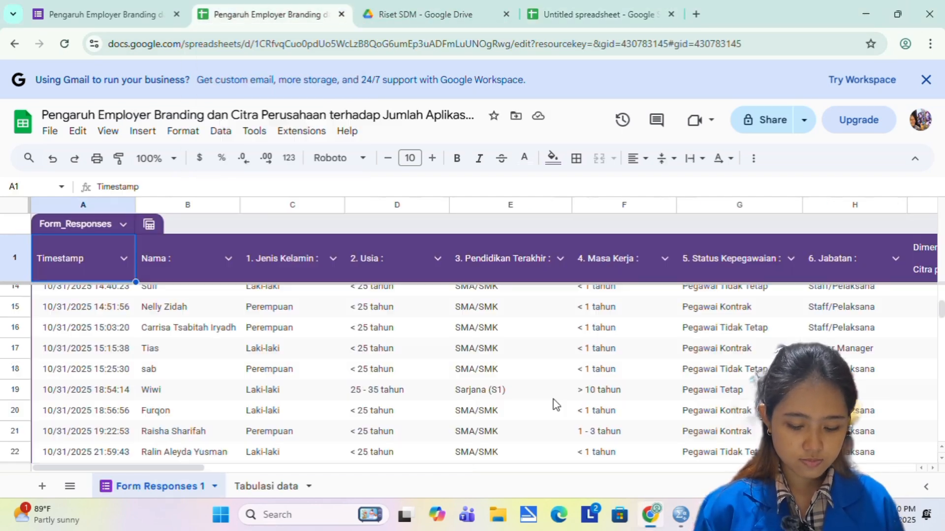
scroll(556, 411, right, 5)
scroll(556, 410, up, 4)
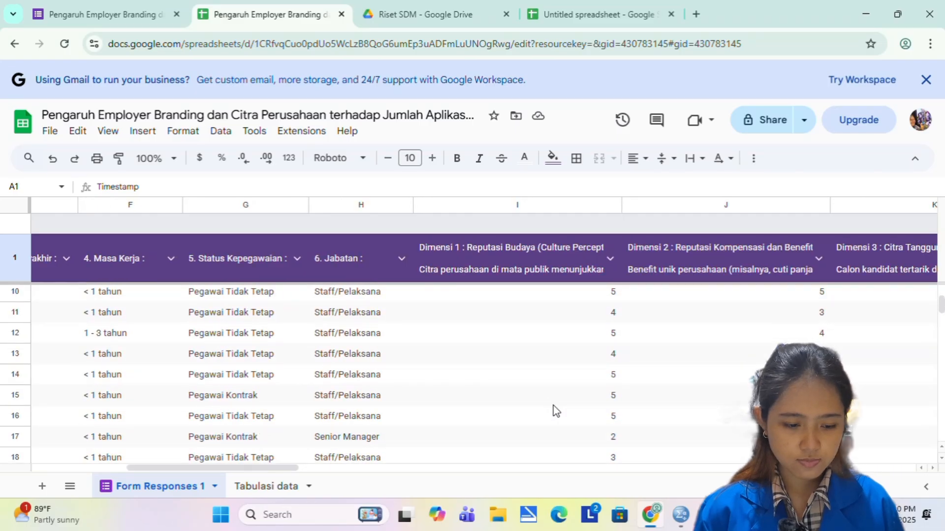
click(573, 295)
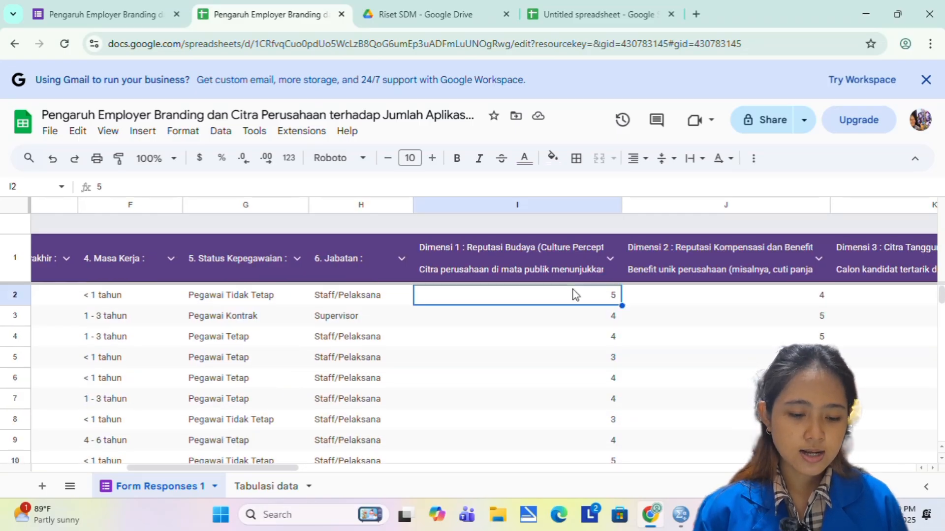
drag(573, 295, 787, 423)
key(ctrl+c)
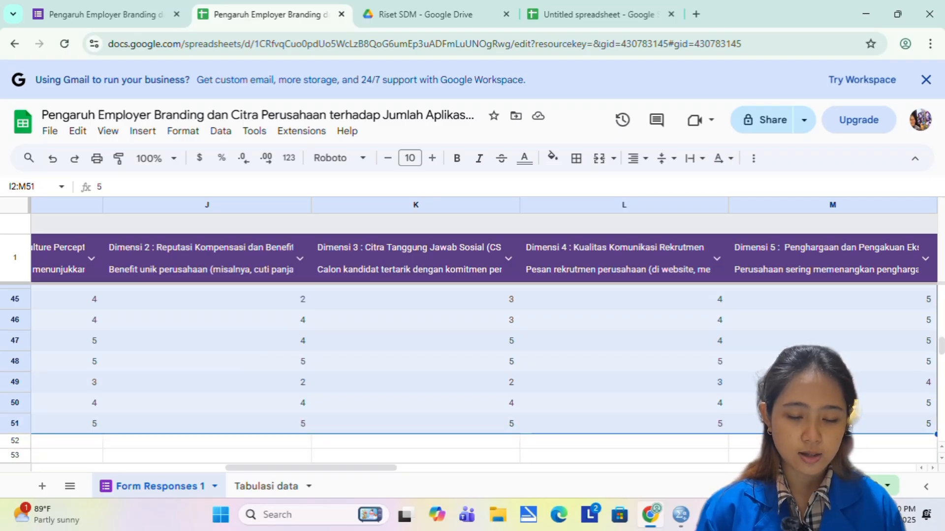
click(590, 13)
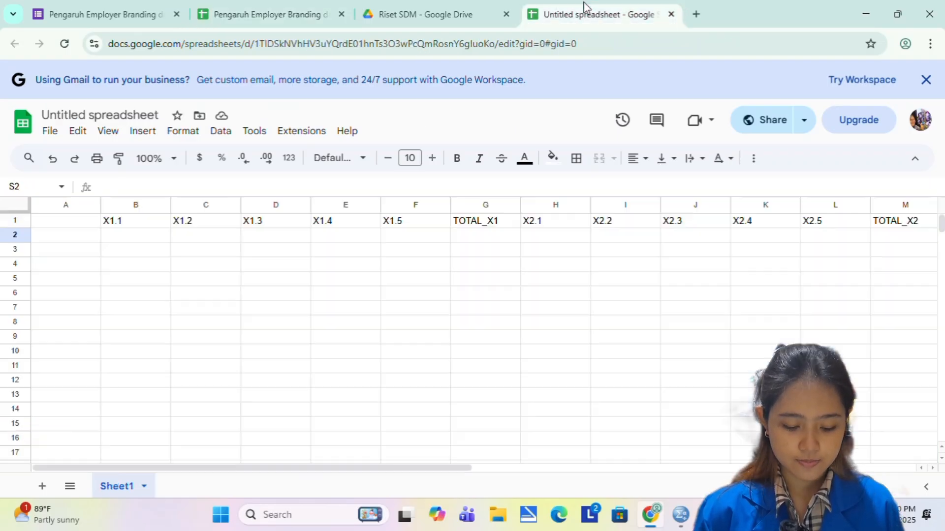
click(154, 246)
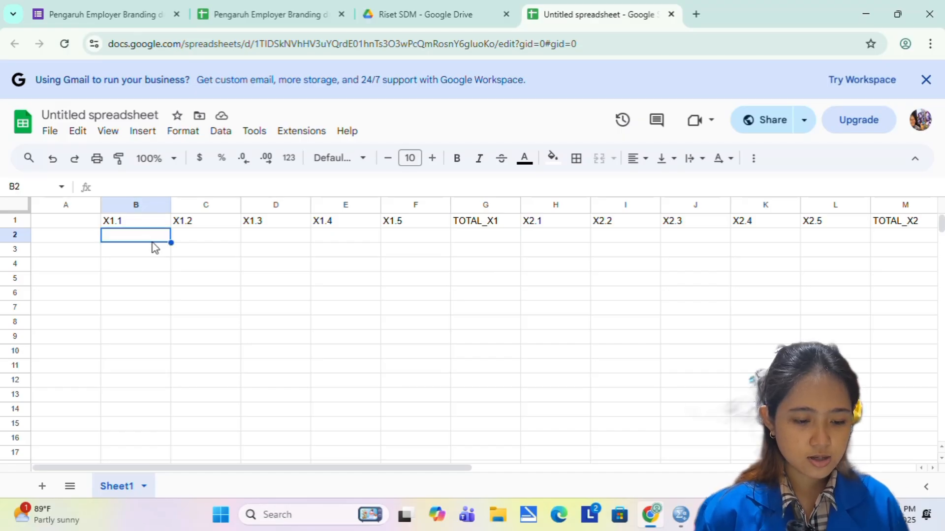
key(ctrl+v)
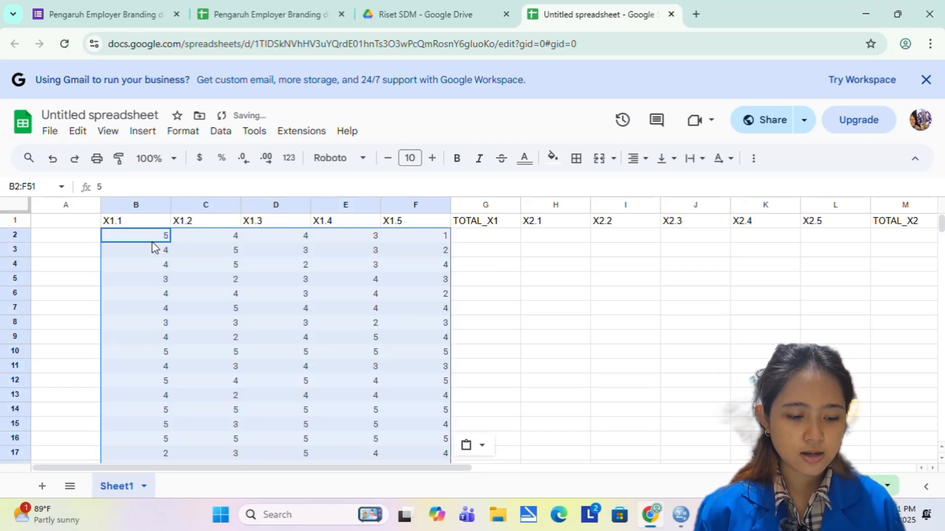
- Enter the formula =SUM(B2:F2) in G2 under TOTAL_X1 and decline the suggested autofill
click(471, 243)
text(=SUM()
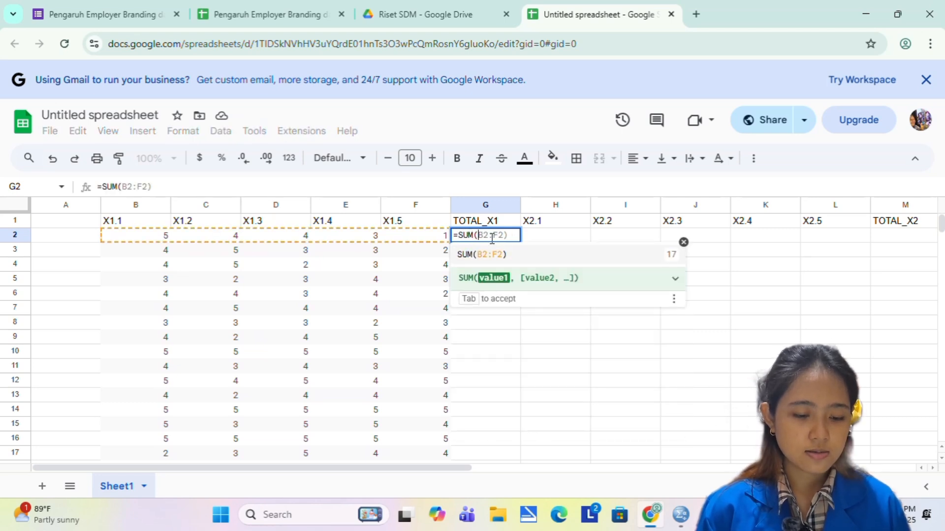
drag(143, 240, 405, 235)
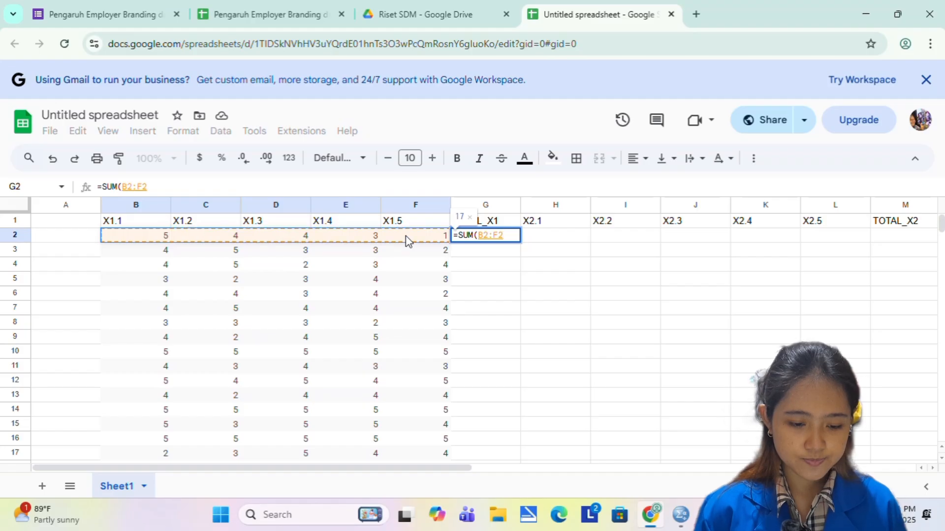
text())
key(Return)
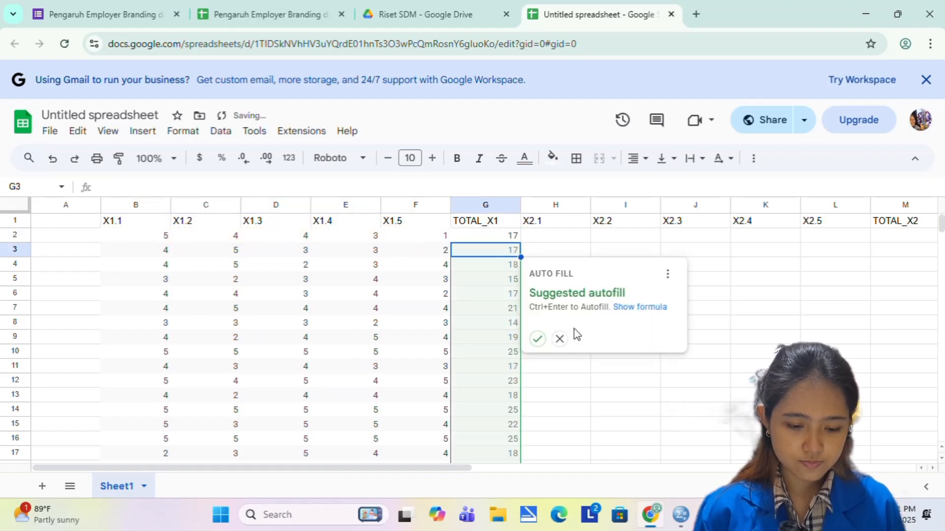
click(560, 338)
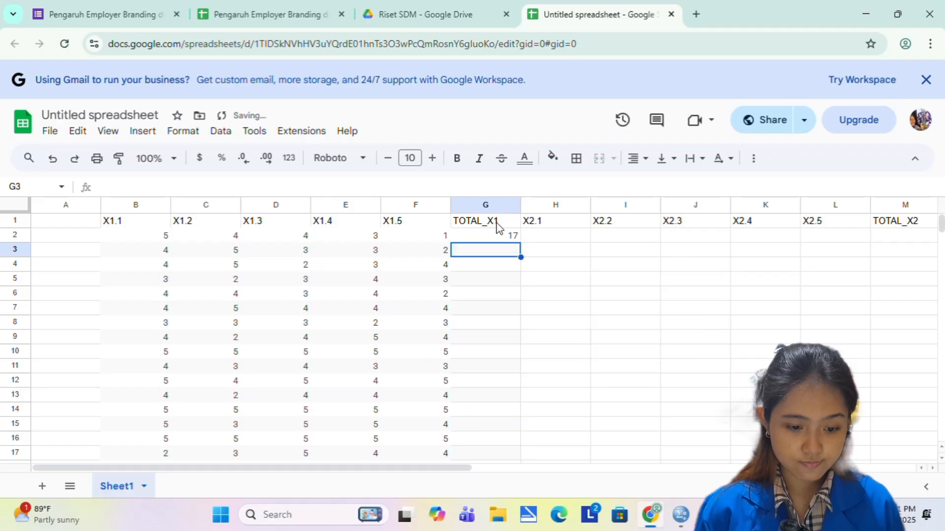
- Fill the TOTAL_X1 formula from G2 down to G51
click(501, 236)
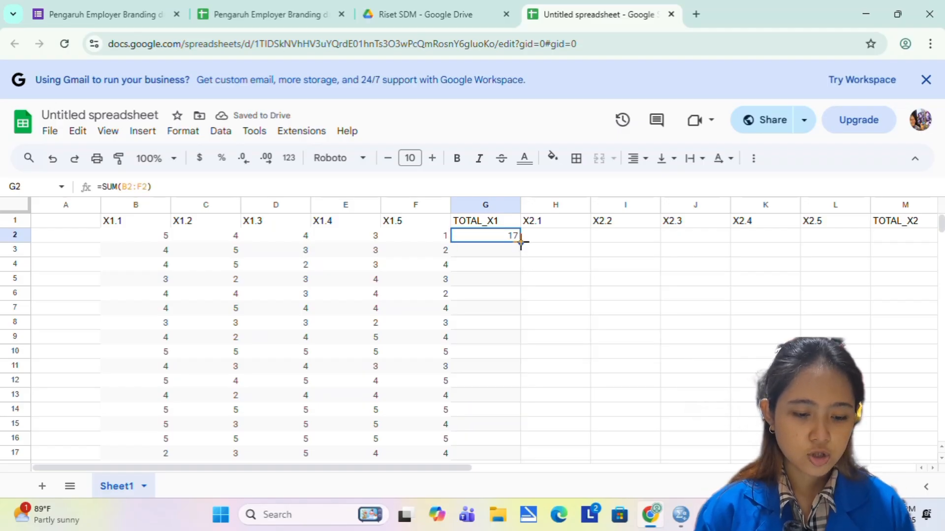
drag(520, 241, 516, 288)
scroll(517, 287, up, 15)
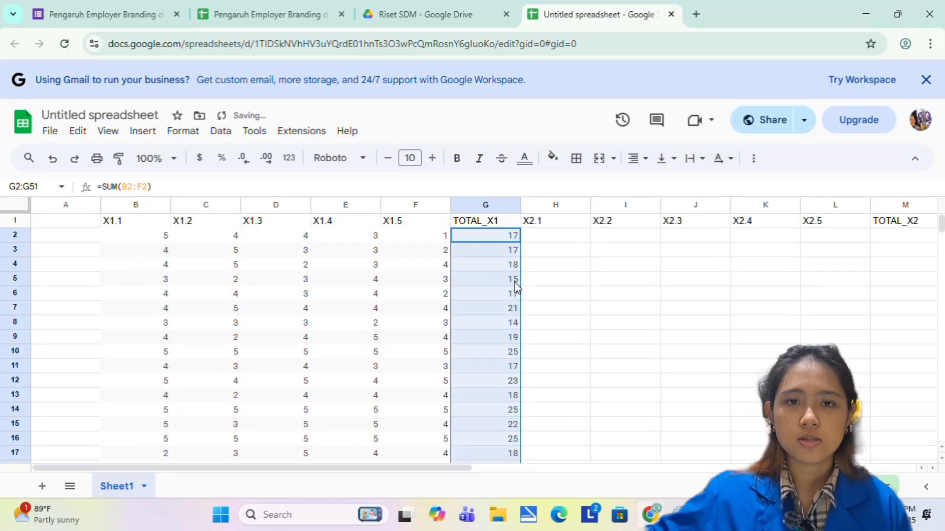
- Copy the ratings in N2:R51 of the Form Responses 1 sheet and paste them at H2 of the new spreadsheet
click(562, 236)
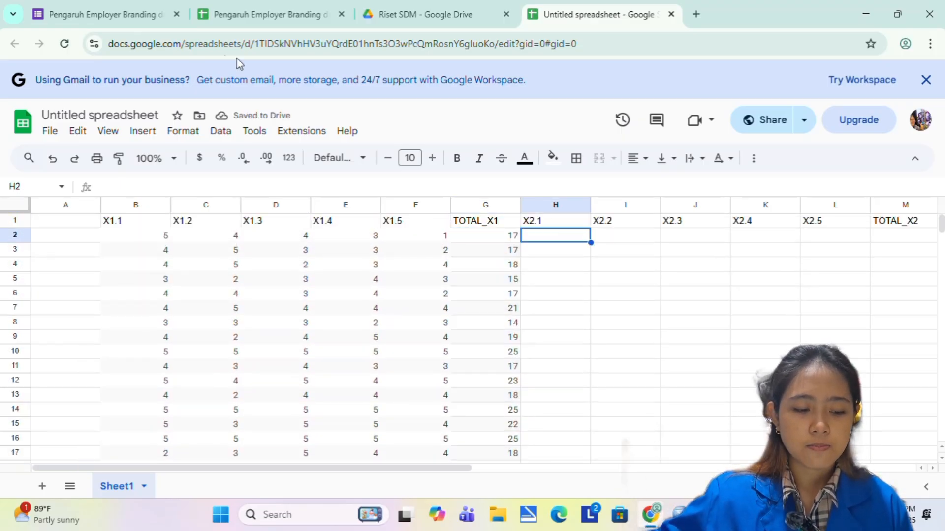
click(239, 9)
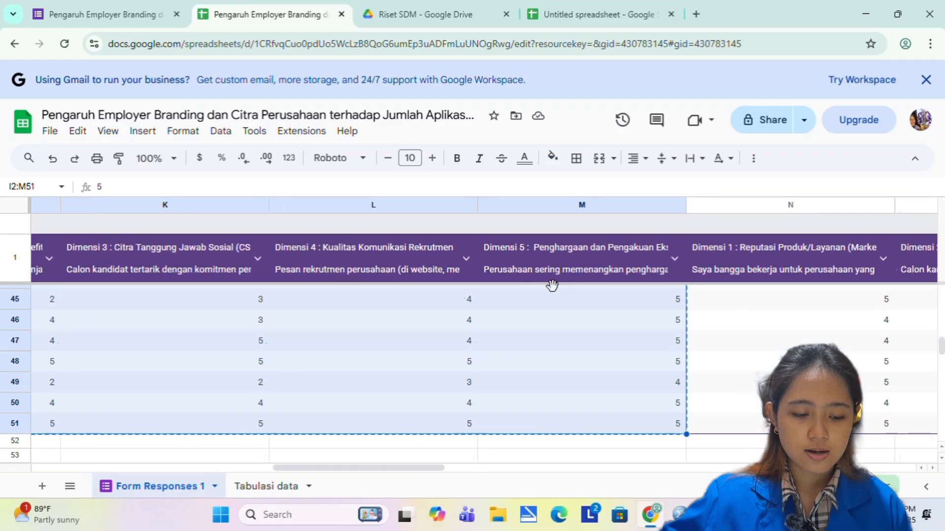
scroll(552, 287, right, 6)
scroll(555, 291, up, 14)
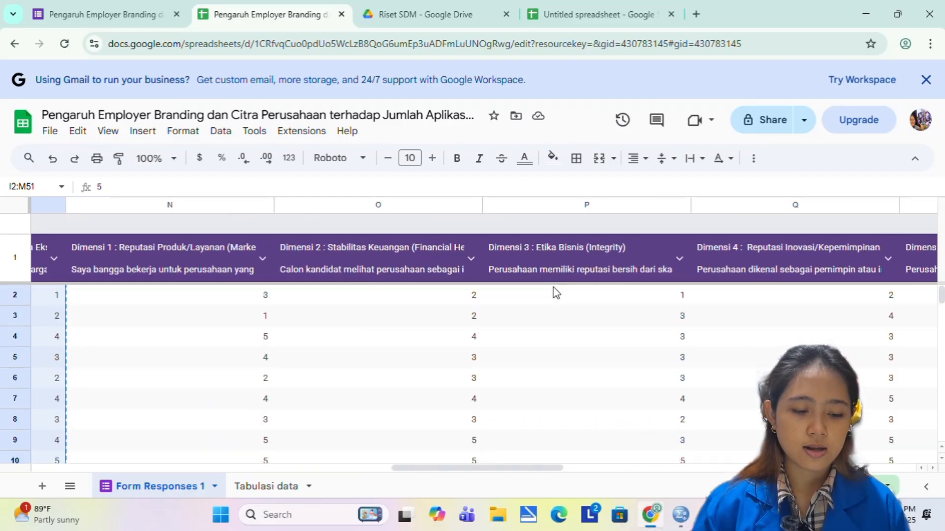
click(177, 300)
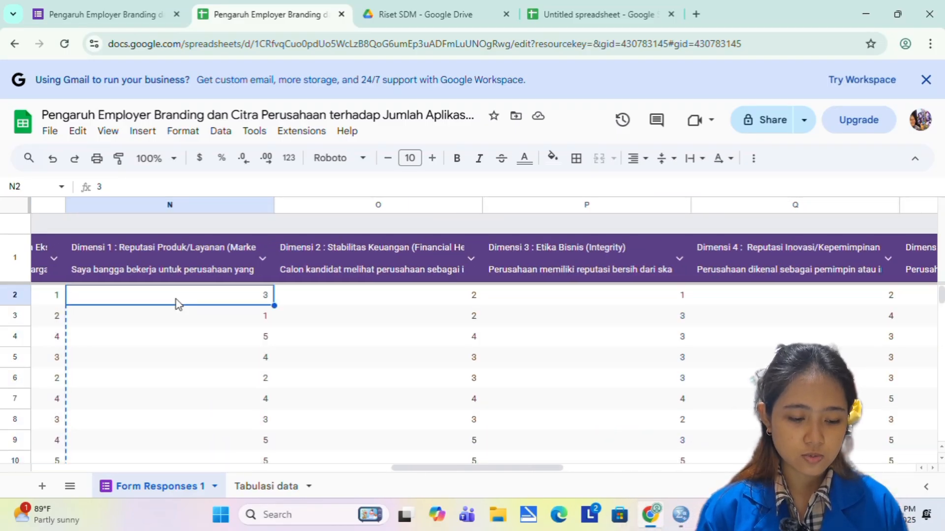
drag(177, 302, 736, 328)
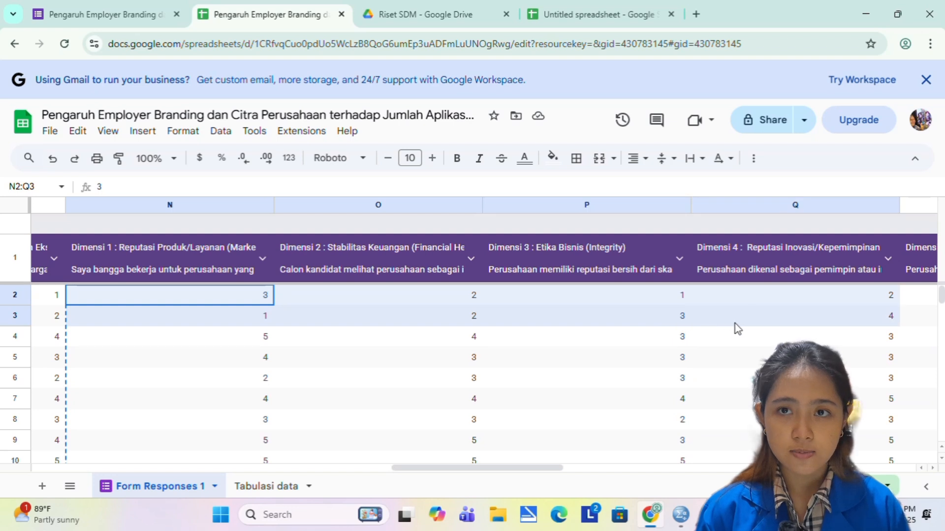
drag(913, 331, 500, 367)
scroll(500, 367, left, 6)
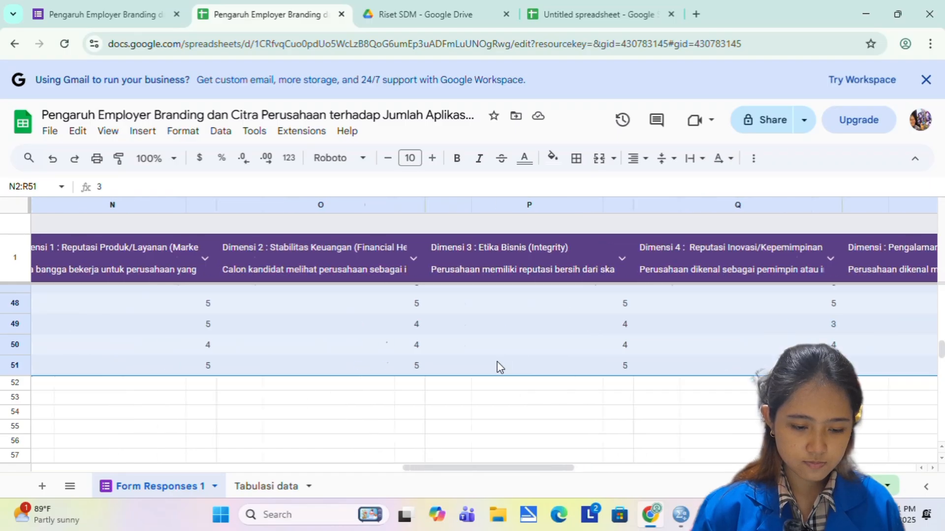
key(ctrl+c)
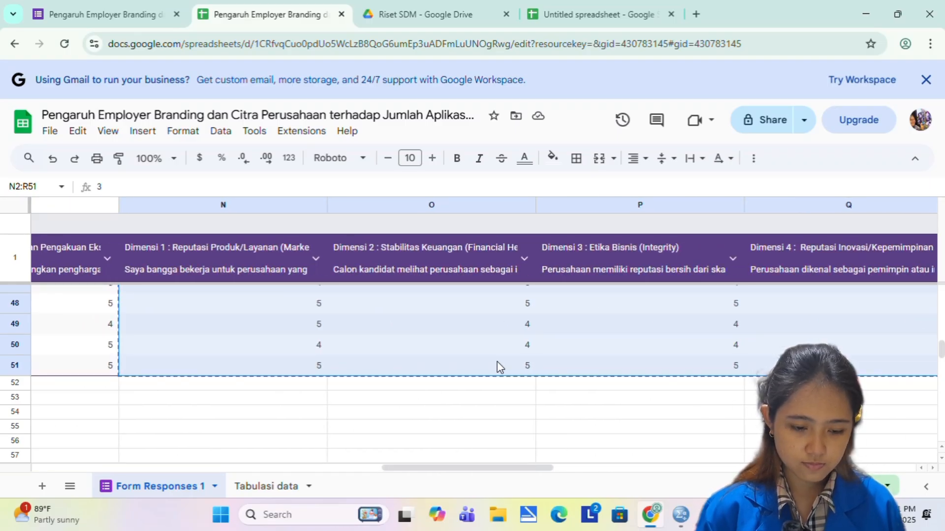
click(628, 10)
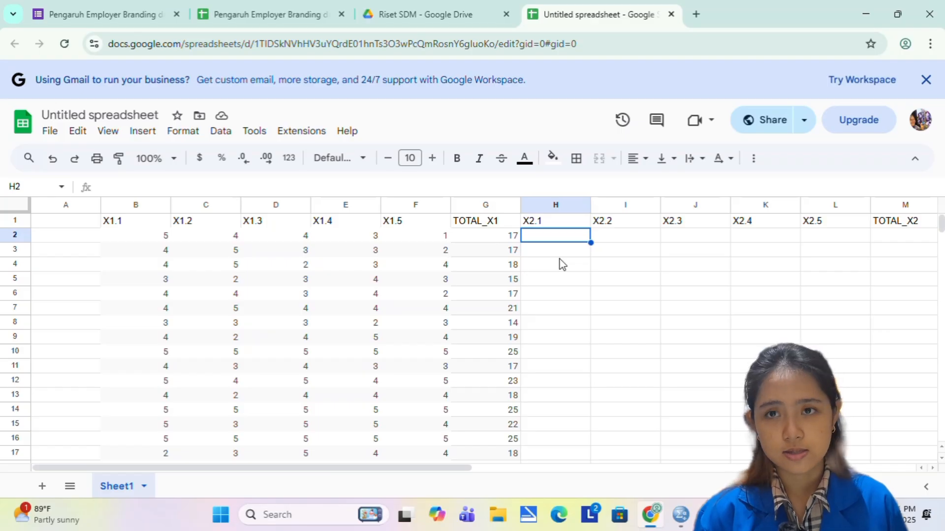
key(ctrl+v)
- Enter the formula =SUM(H2:L2) in M2 under TOTAL_X2
scroll(703, 282, right, 5)
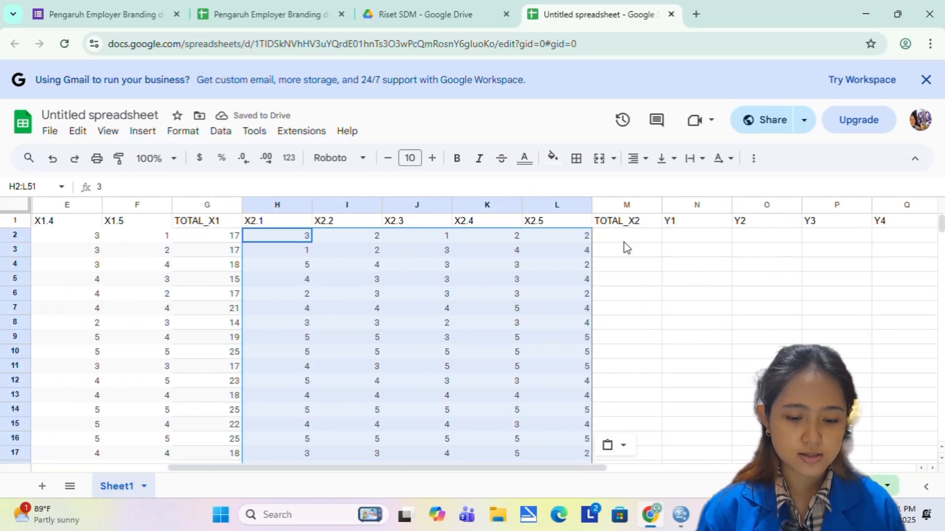
click(624, 239)
text(=)
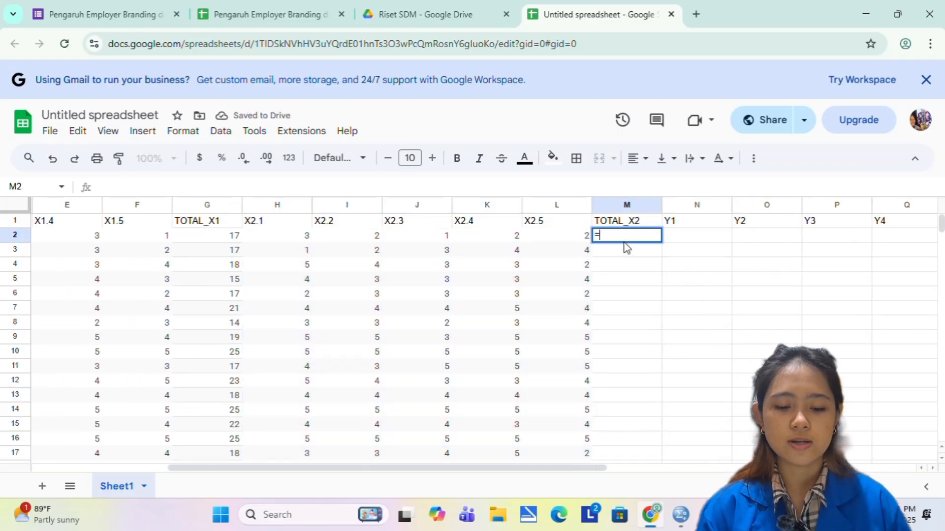
text(SUM()
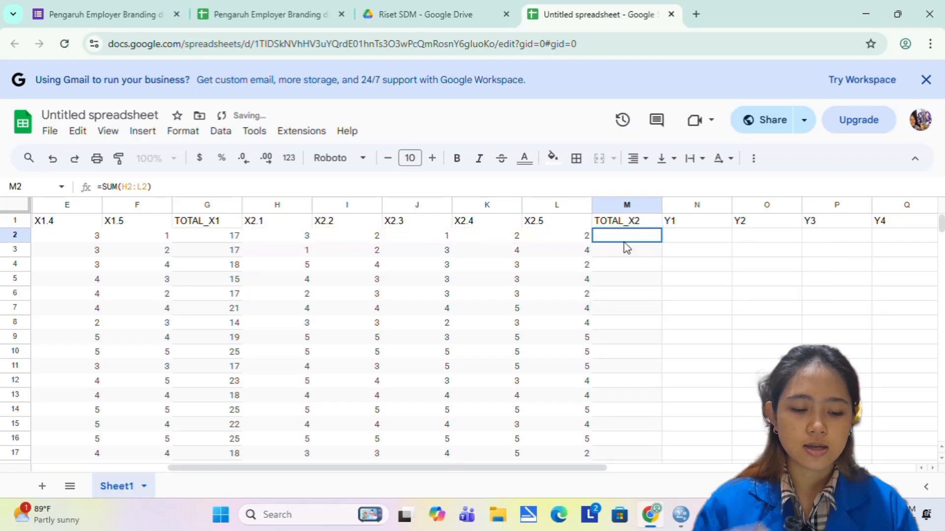
- Fill the TOTAL_X2 formula from M2 down to M51
key(Tab)
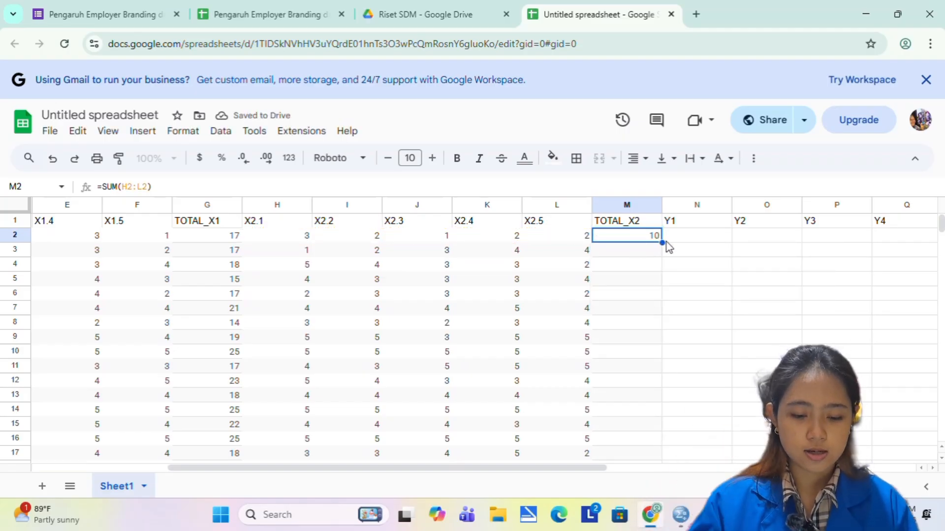
drag(660, 241, 656, 431)
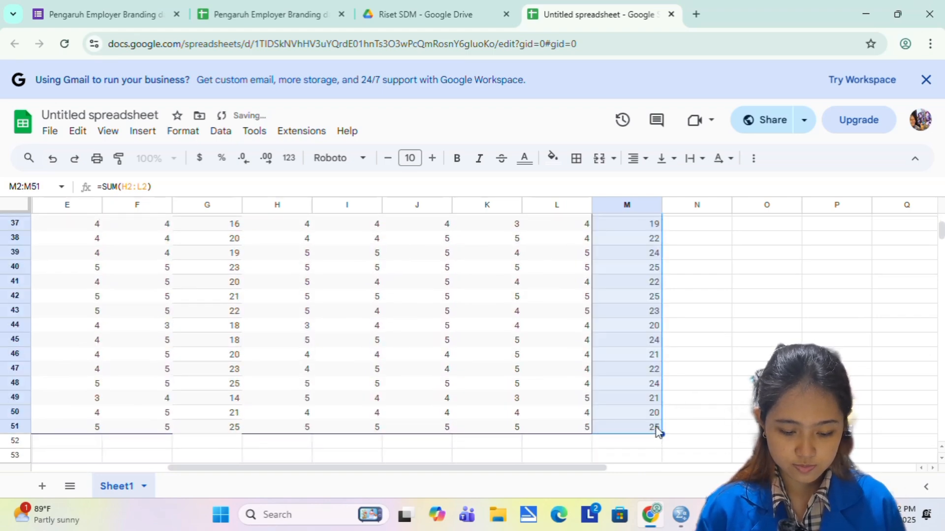
scroll(736, 324, up, 10)
- Copy the ratings in S2:W51 of the Form Responses 1 sheet and paste them at N2 of the new spreadsheet
click(267, 9)
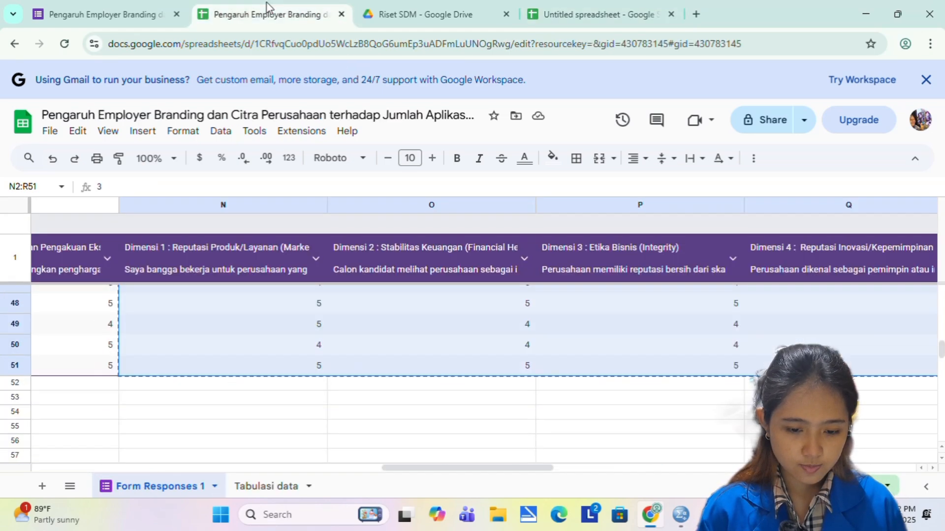
scroll(701, 316, right, 10)
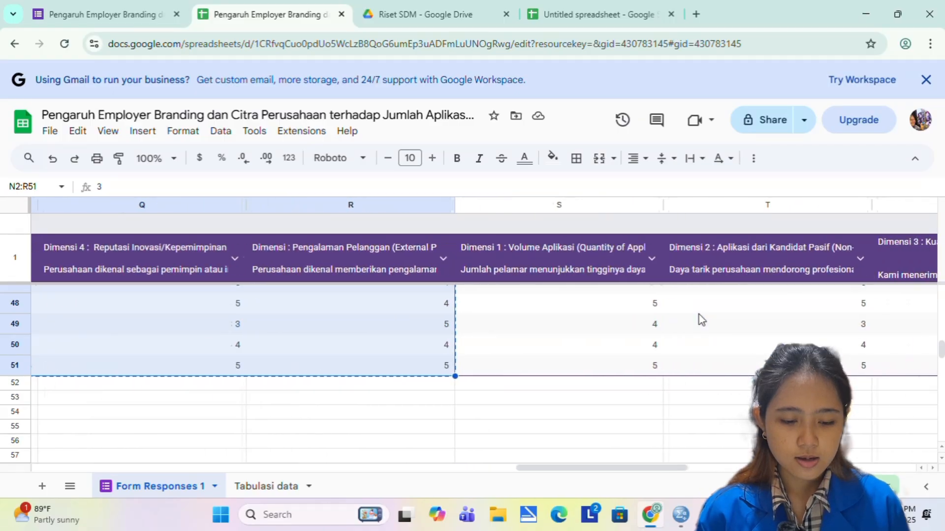
scroll(698, 314, right, 3)
scroll(699, 315, up, 15)
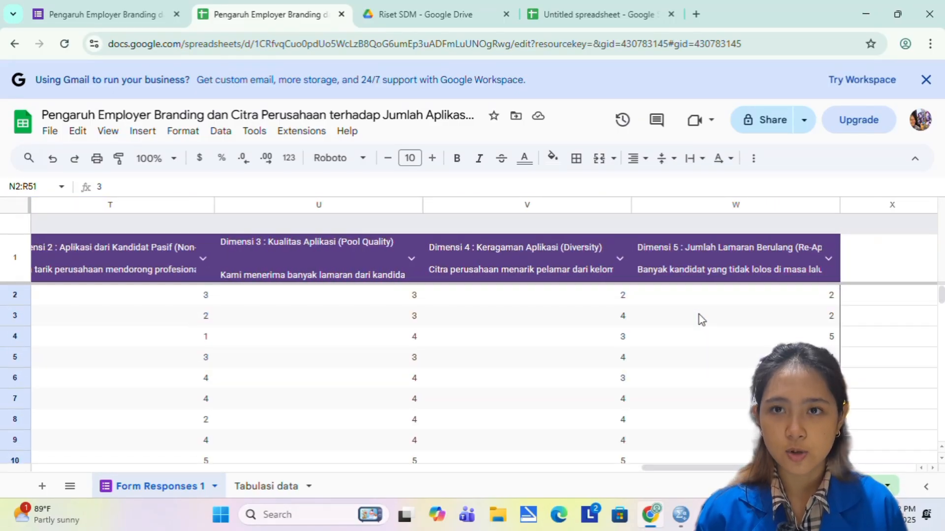
scroll(699, 314, left, 5)
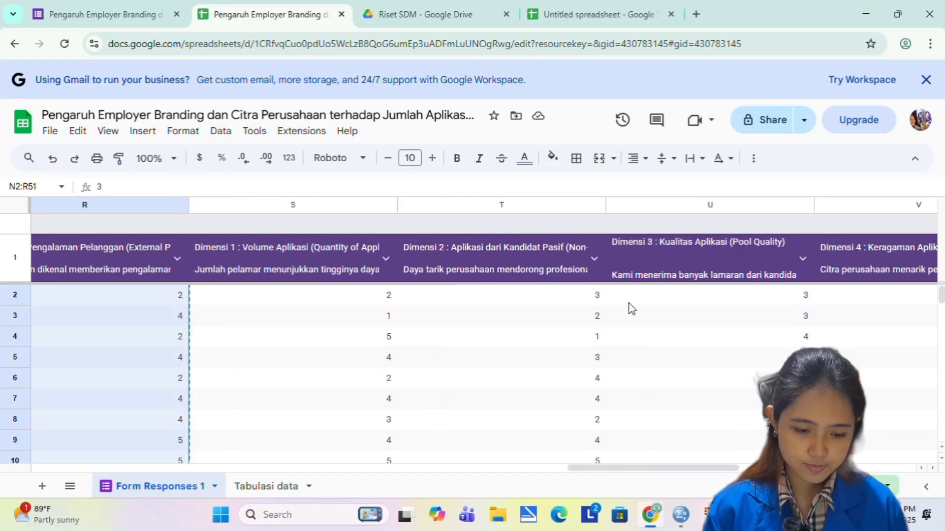
drag(366, 295, 829, 425)
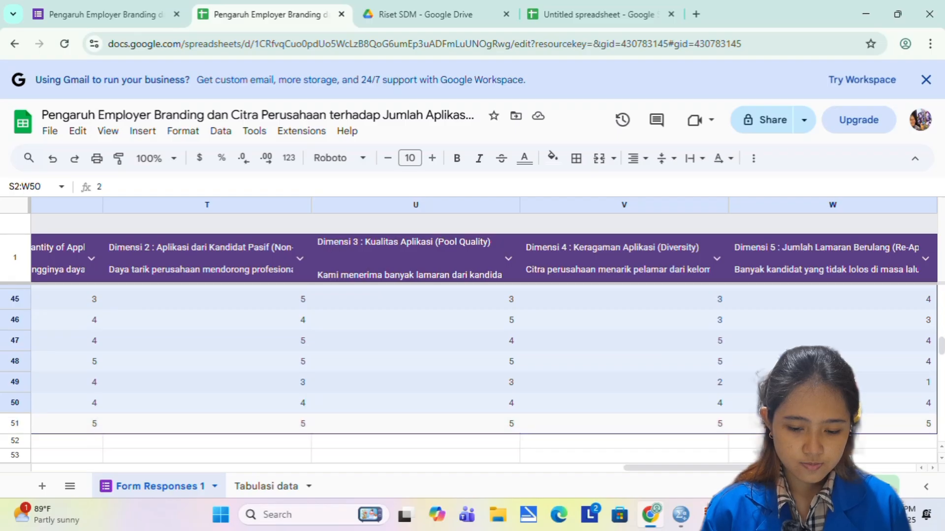
key(ctrl+c)
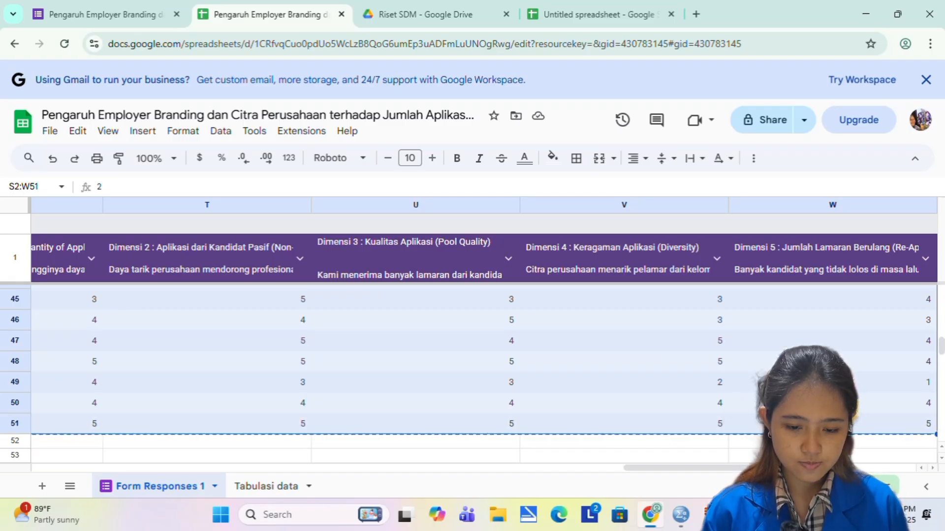
click(601, 7)
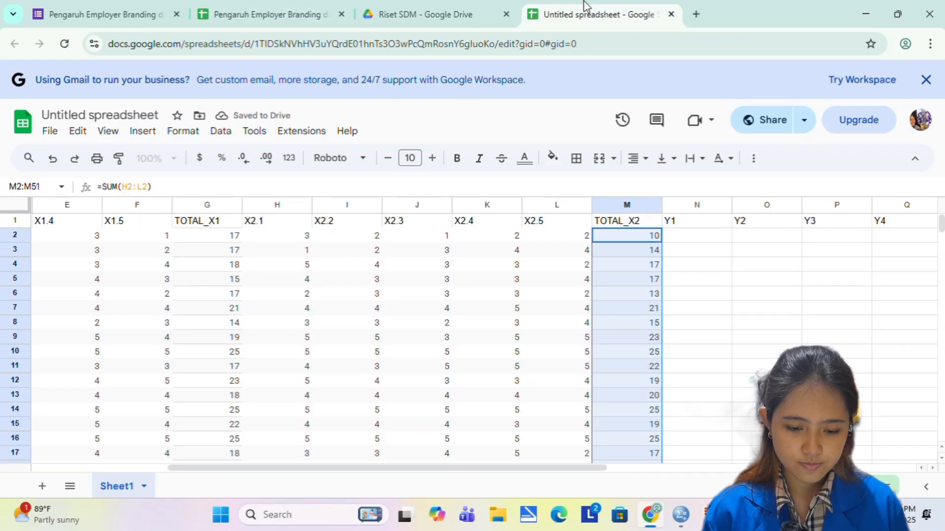
click(710, 240)
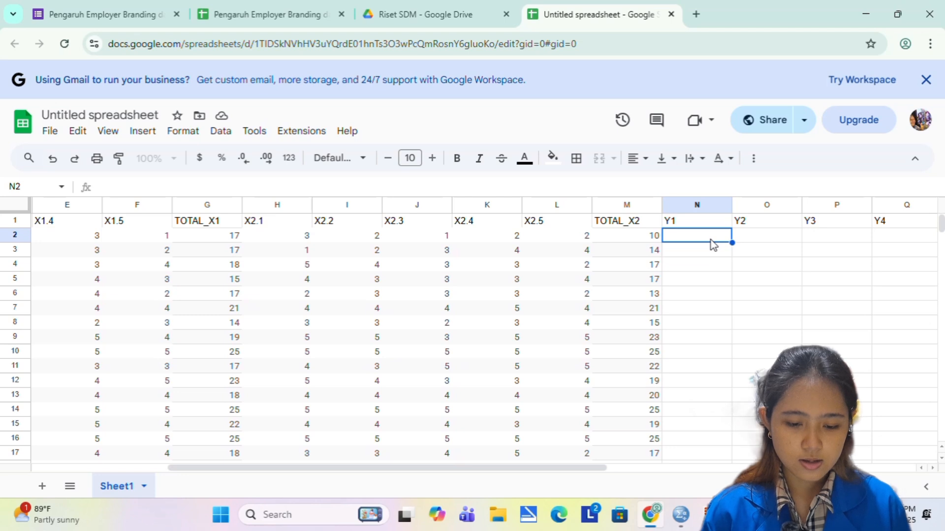
key(ctrl+v)
- Enter the formula =SUM(N2:R2) in S2 under TOTAL_Y and accept the suggested autofill for the rest of the column
click(634, 237)
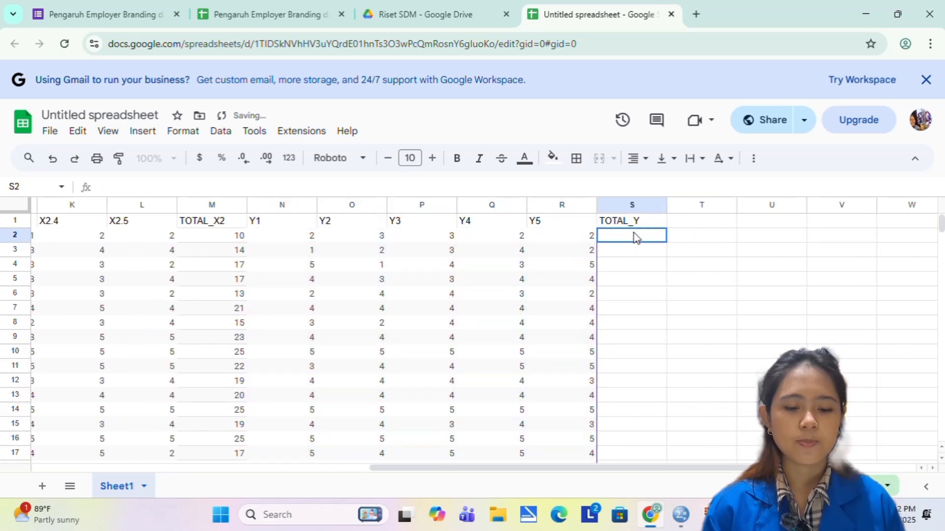
text(=SUM()
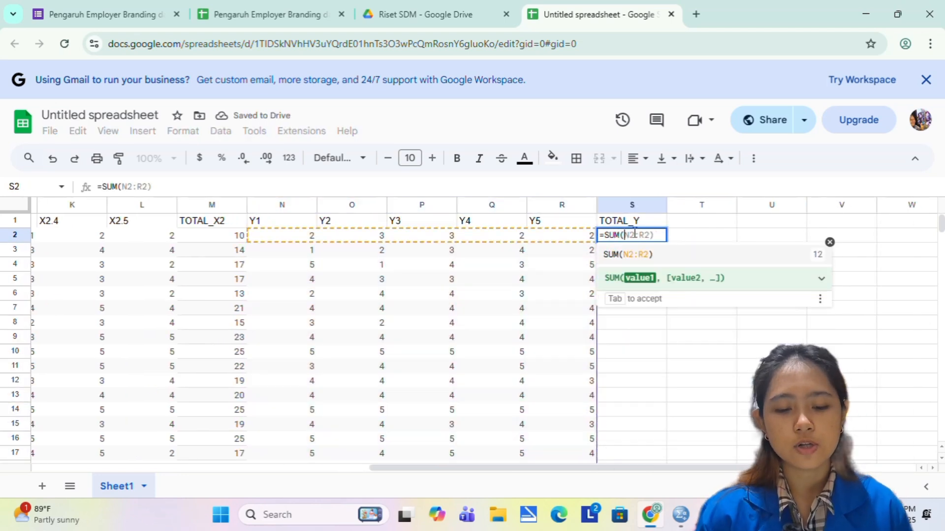
drag(288, 235, 558, 242)
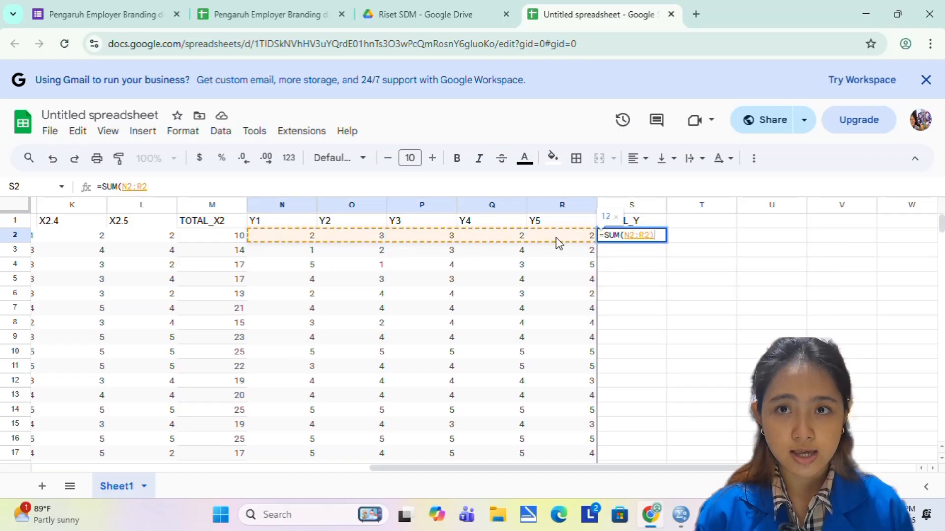
key(Return)
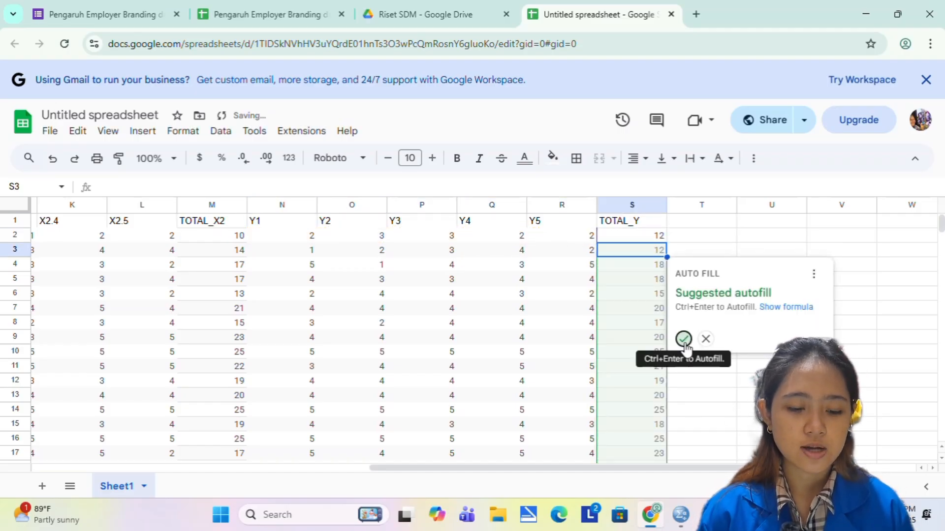
click(683, 338)
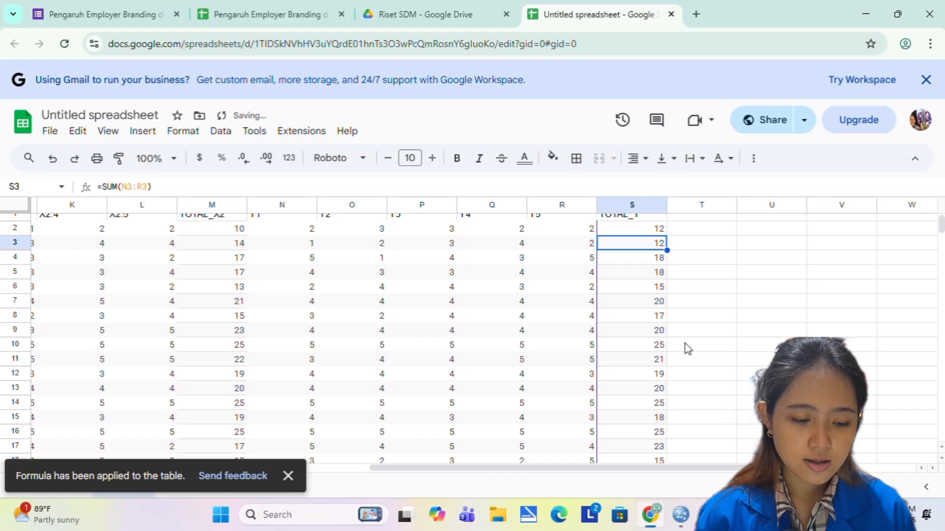
- Check the filled TOTAL_Y column down to row 51 and review the X1, X2 and Y columns of the tabulation
scroll(686, 344, down, 3)
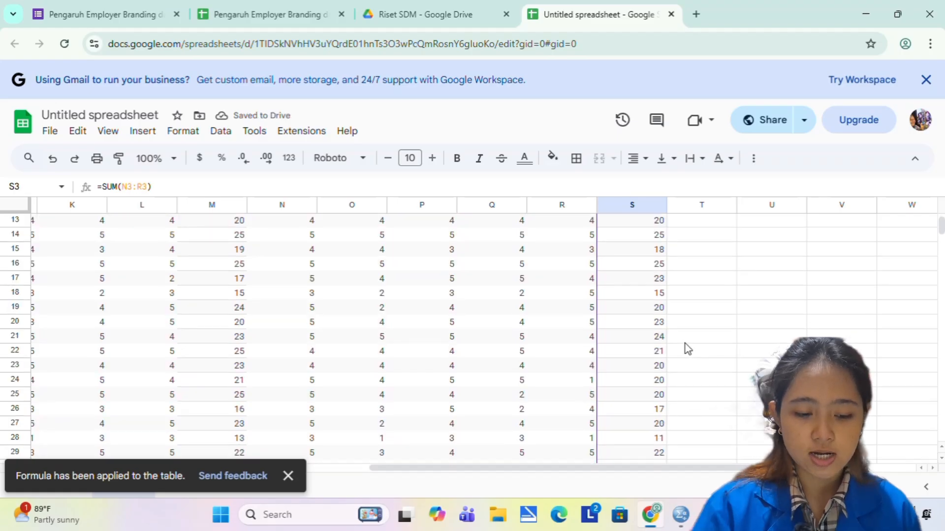
scroll(506, 285, down, 6)
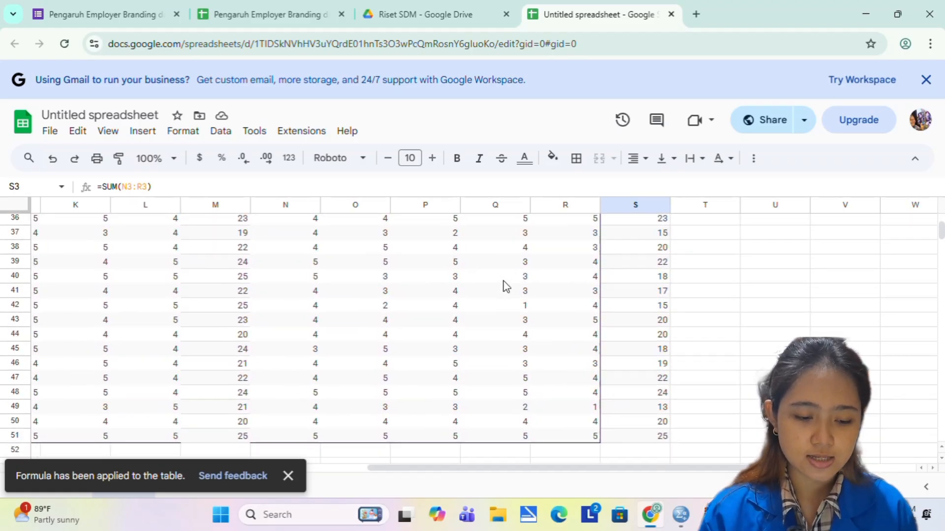
scroll(507, 284, left, 5)
scroll(506, 285, up, 10)
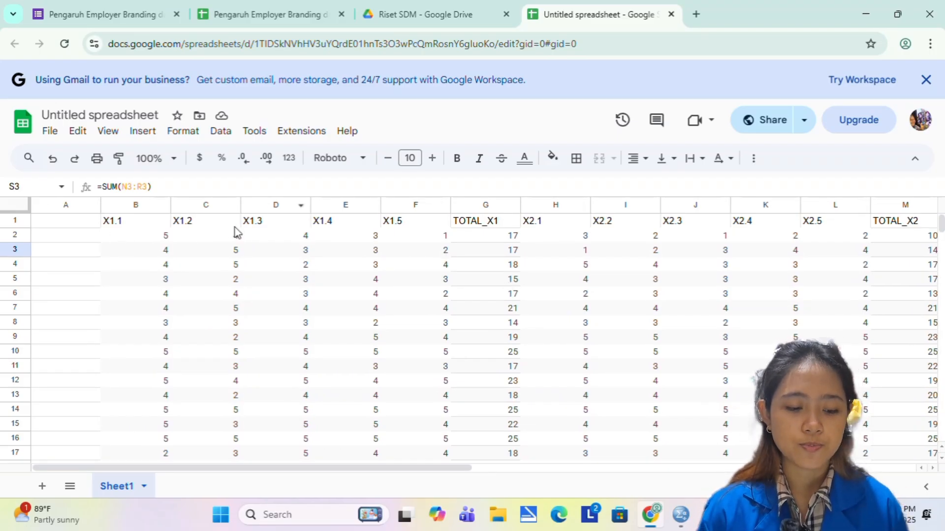
scroll(335, 231, right, 5)
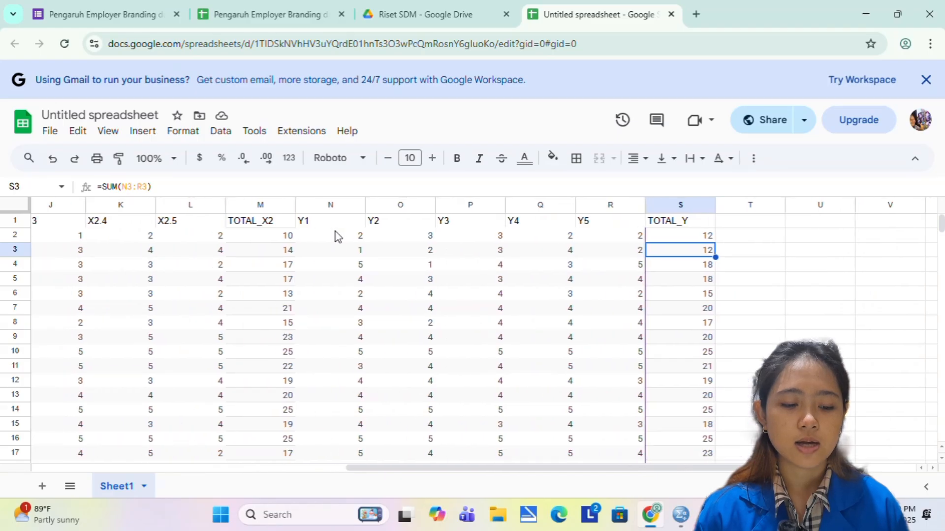
scroll(336, 236, left, 5)
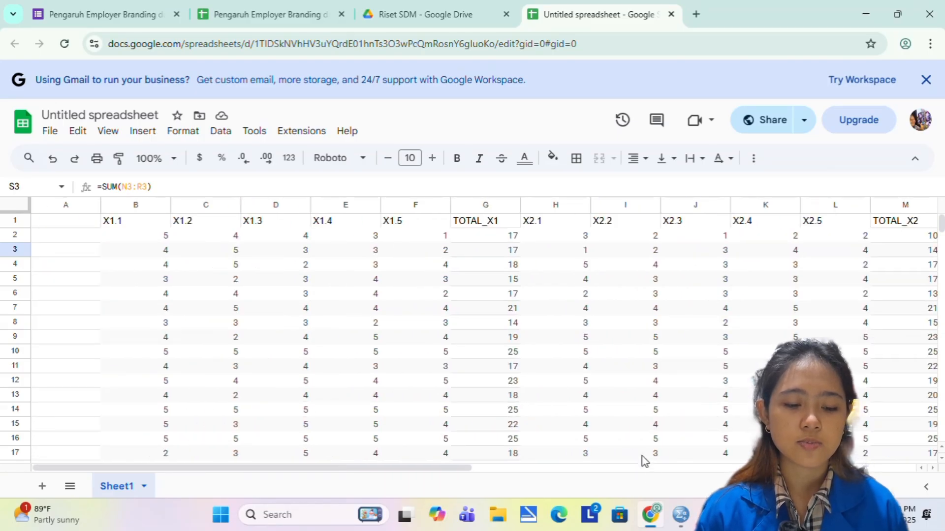
- Switch to the empty IBM SPSS Statistics data set and define the first variable as X1.1 in Variable View
mouse_move(681, 515)
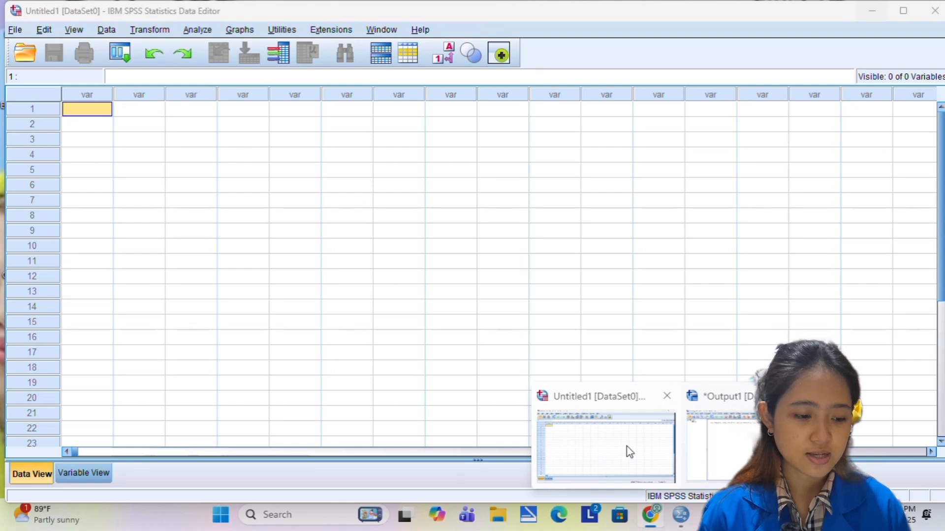
click(627, 447)
click(83, 473)
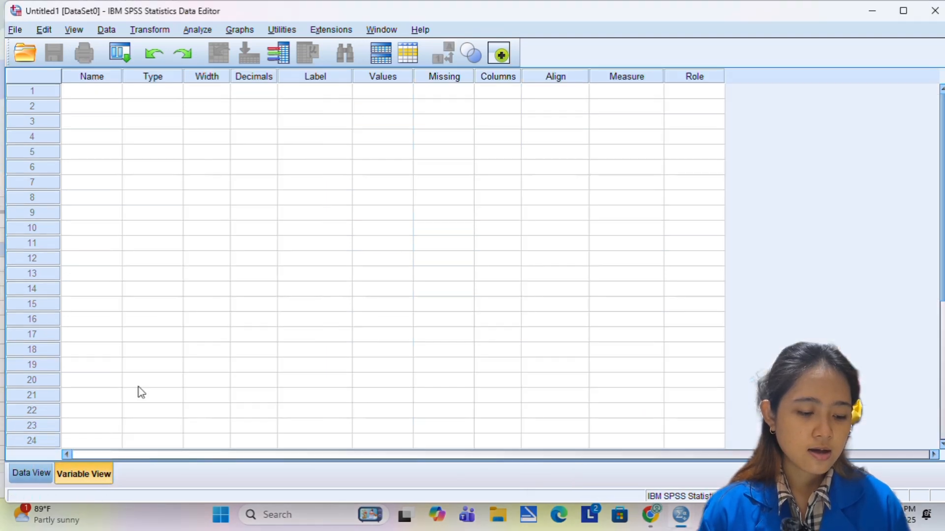
click(104, 91)
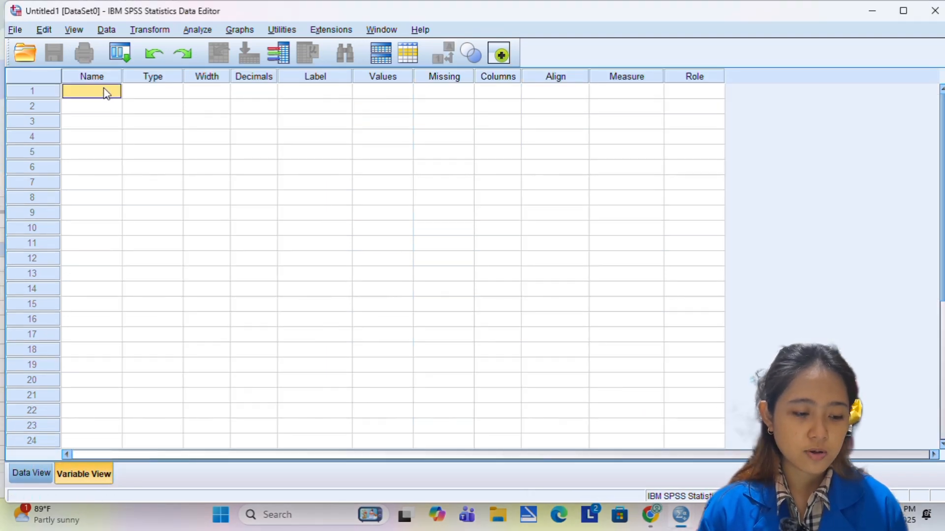
text(x1)
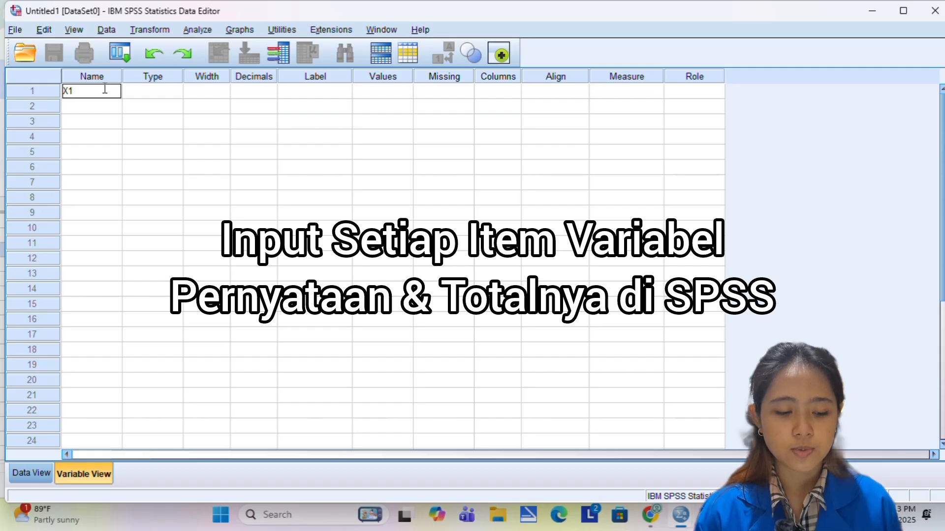
text(.1)
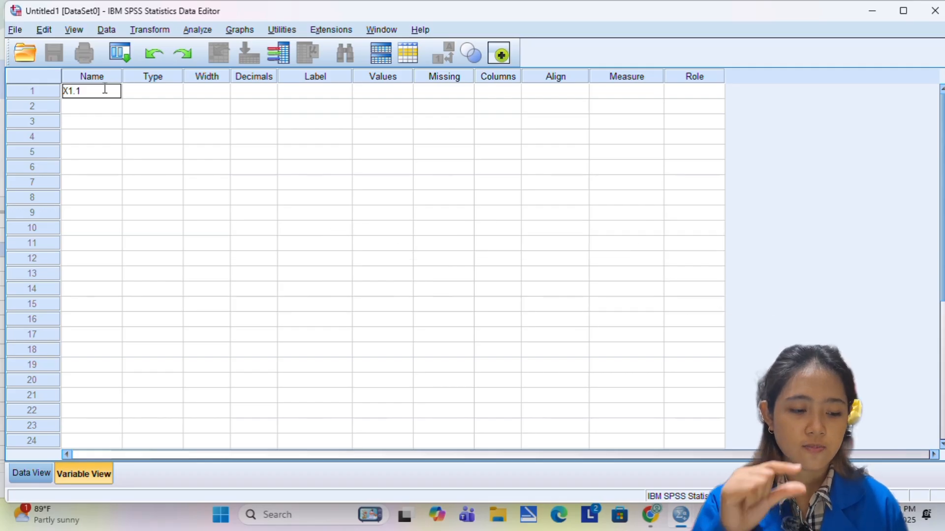
key(Return)
- Add the variables X1.2, X1.3, X1.4 and X1.5 in rows 2 to 5
text(X1)
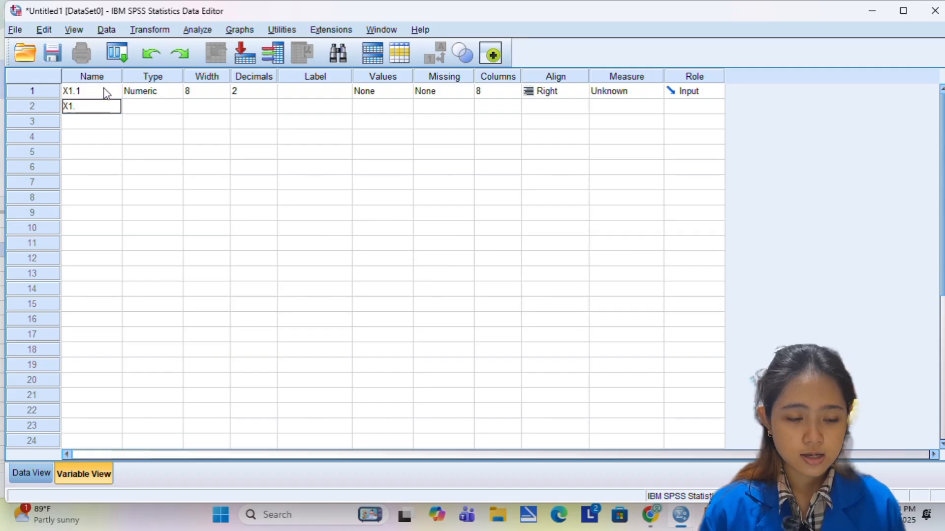
text(.2)
key(Return)
text(X1)
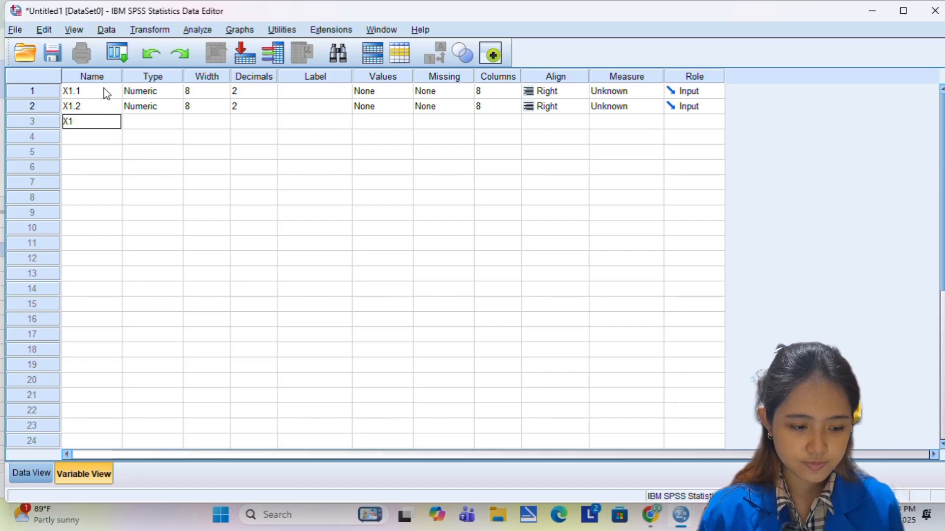
text(.3)
key(Return)
text(X1)
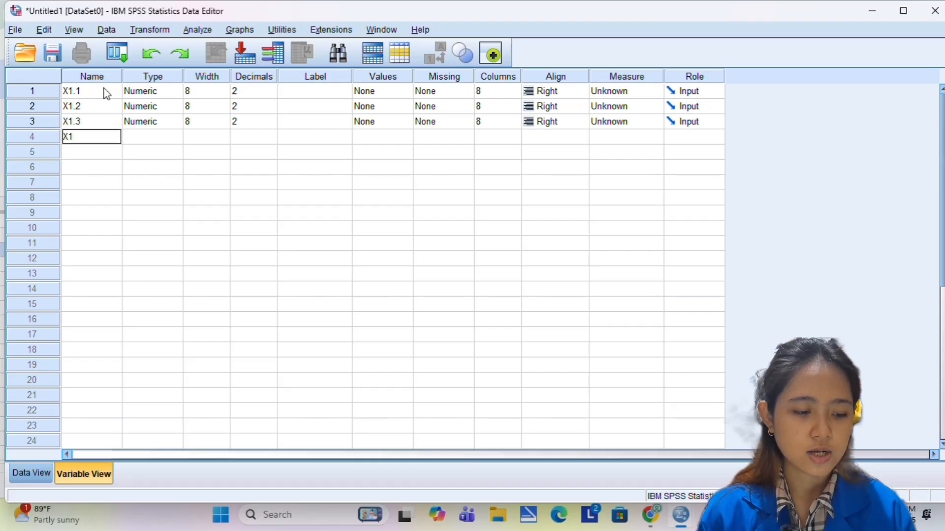
text(.4)
key(Return)
text(X1)
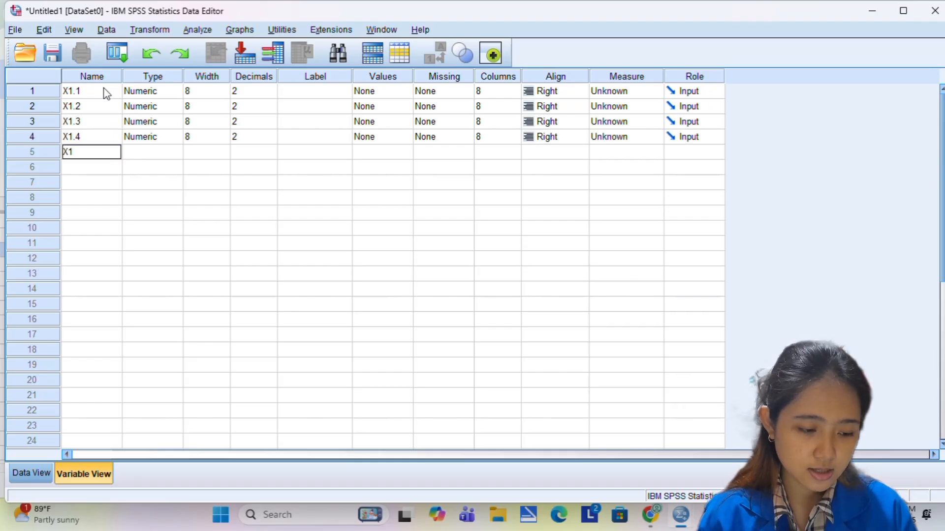
text(.5)
key(Return)
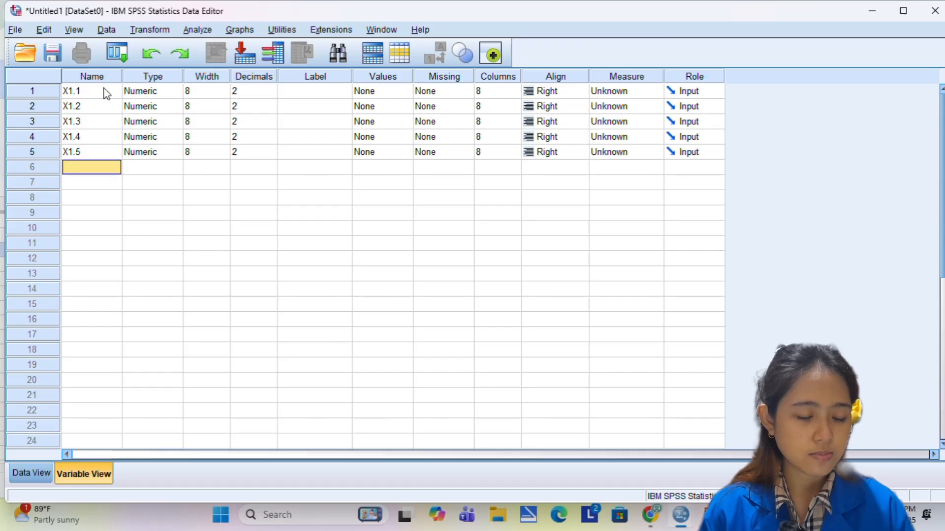
- Add a variable named TOTAL_X1 in row 6
text(TOTAL)
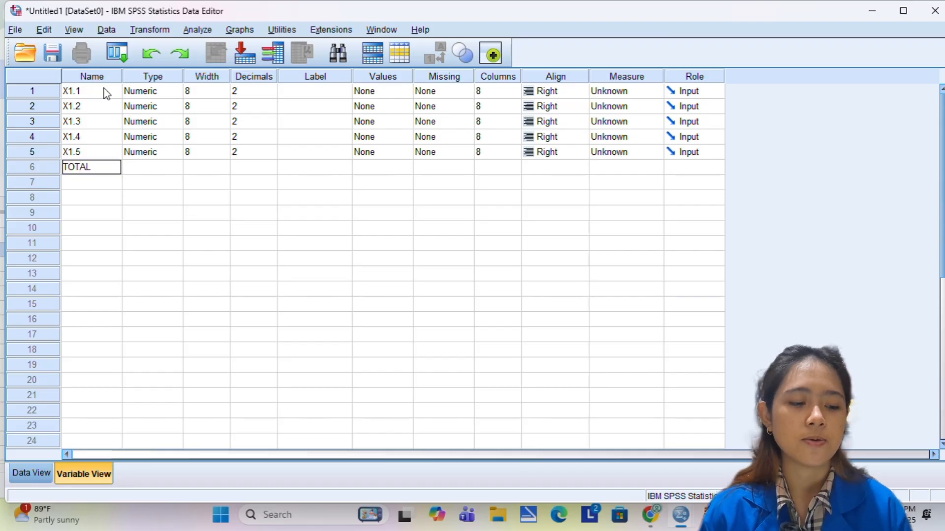
text(_X1)
key(Return)
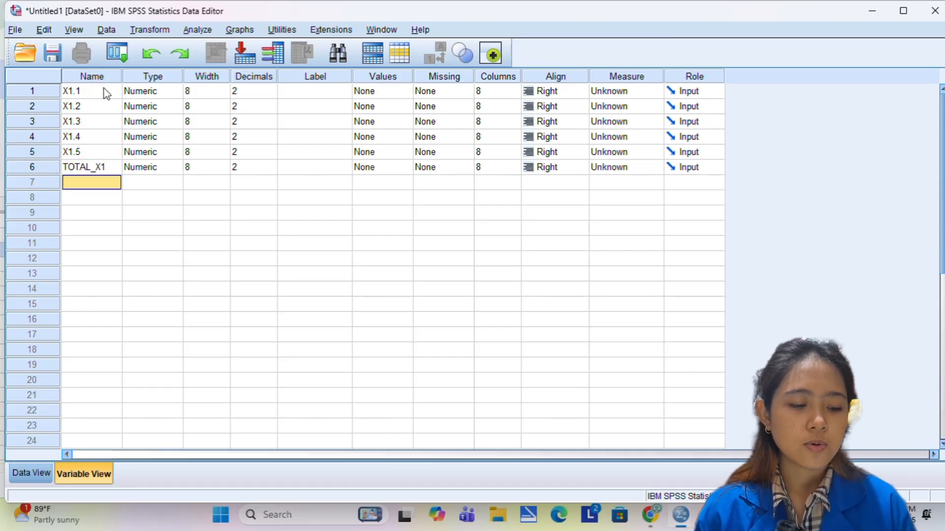
- Add the variables X2.1, X2.2, X2.3, X2.4, X2.5 and TOTAL_X2 in rows 7 to 12
text(X2.1)
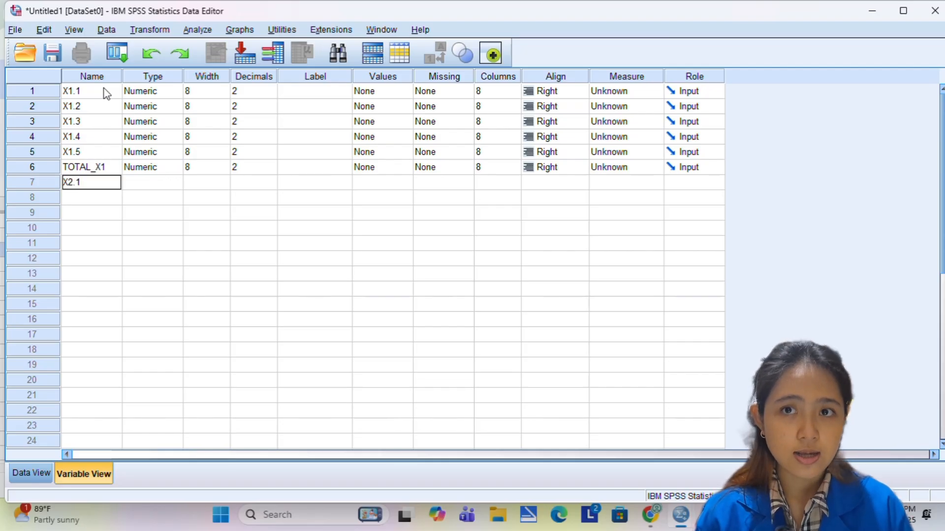
key(Return)
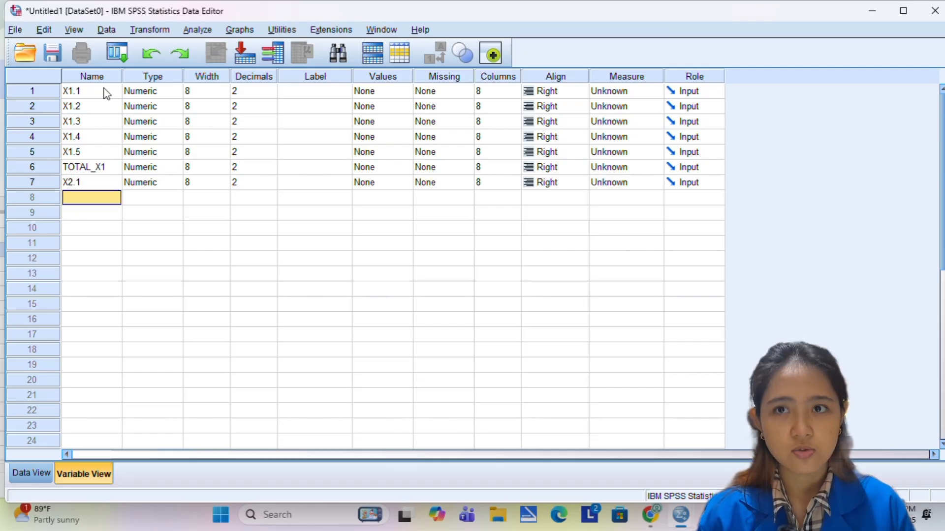
text(X2.2)
key(Return)
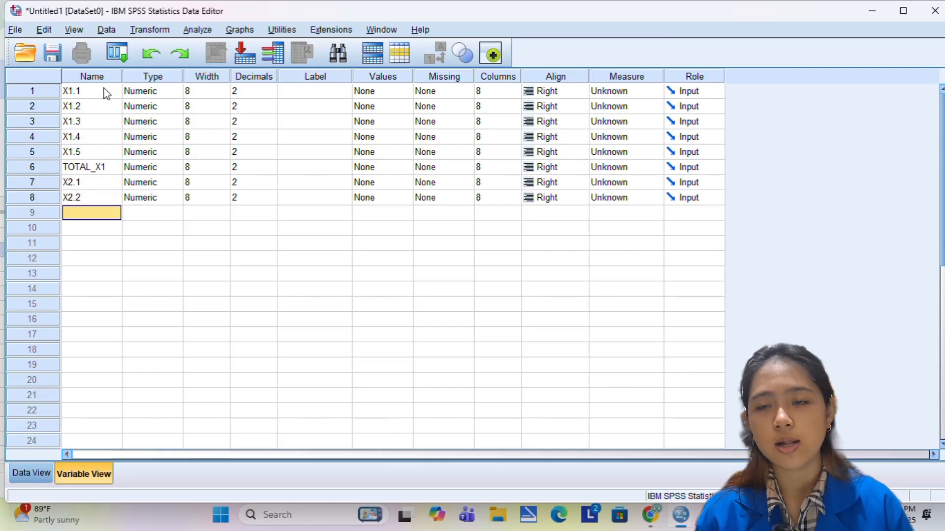
text(X2.3)
key(Return)
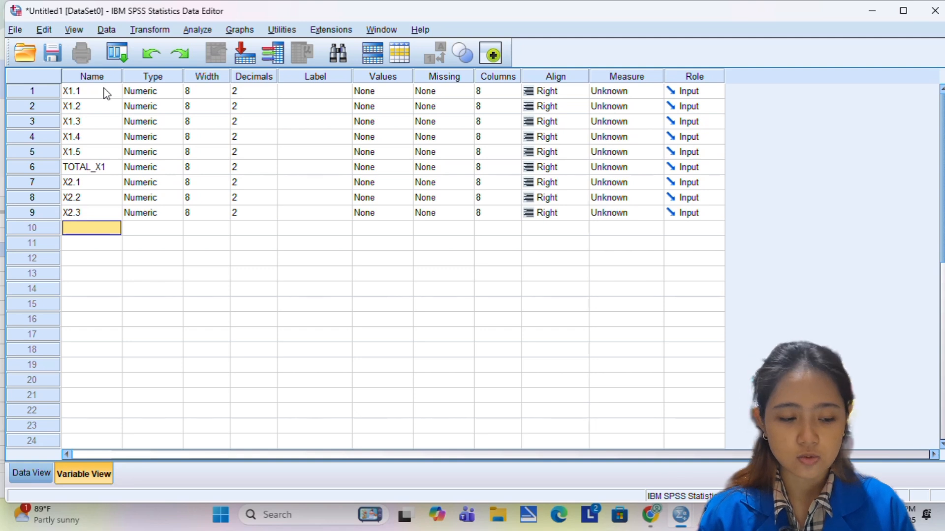
text(X2.4)
key(Return)
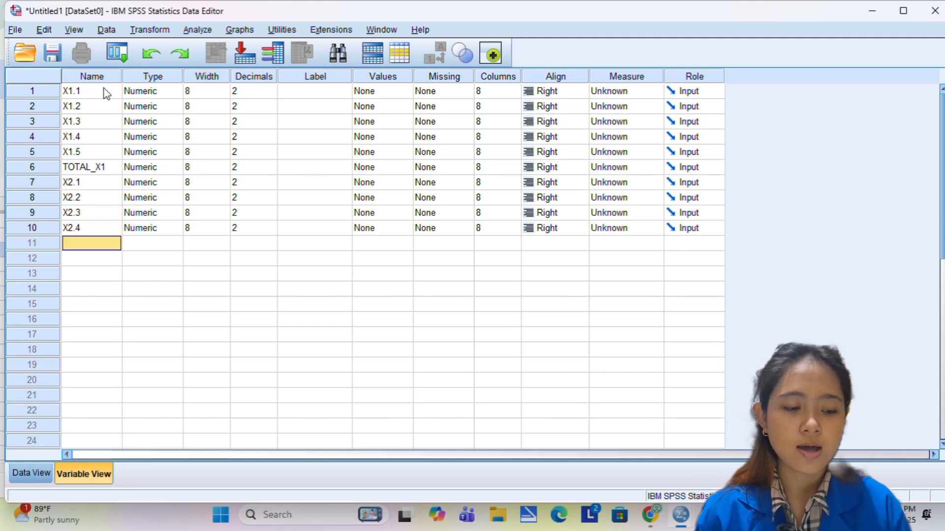
text(X2.5)
key(Return)
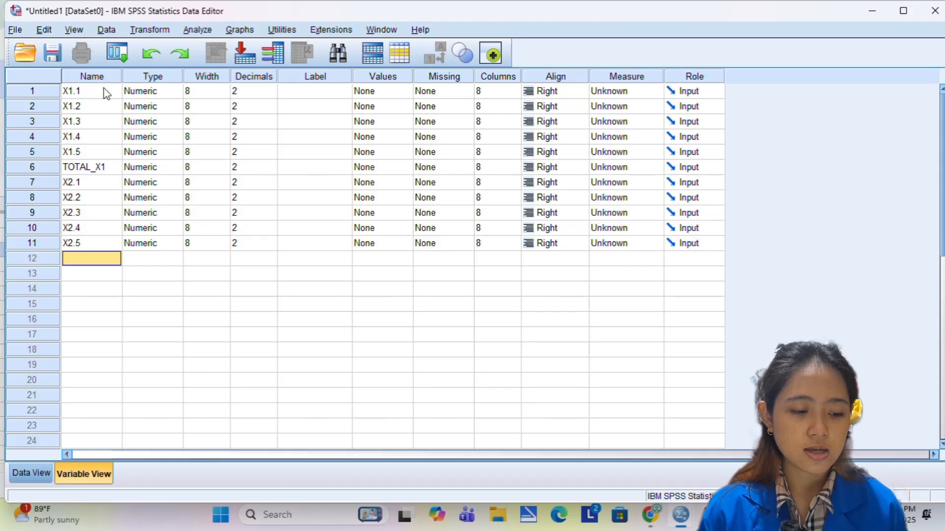
text(TOTAL_X2)
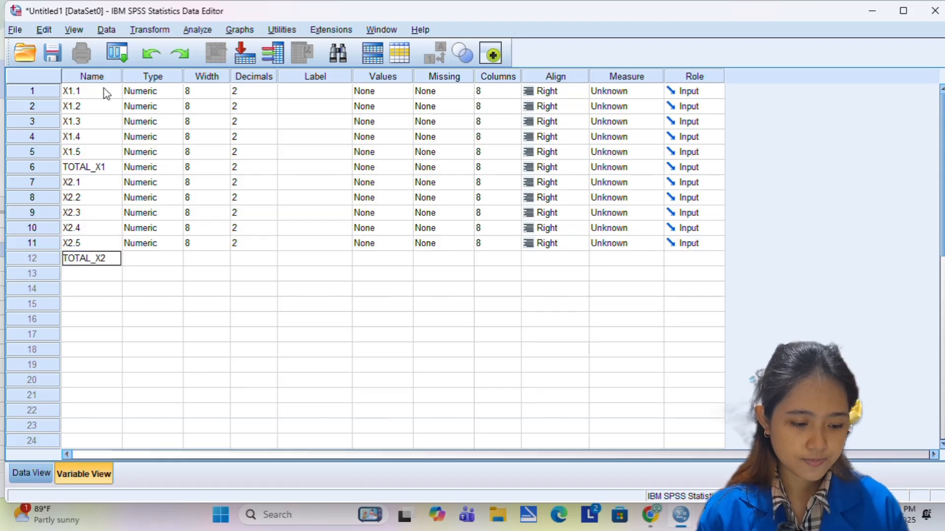
key(Return)
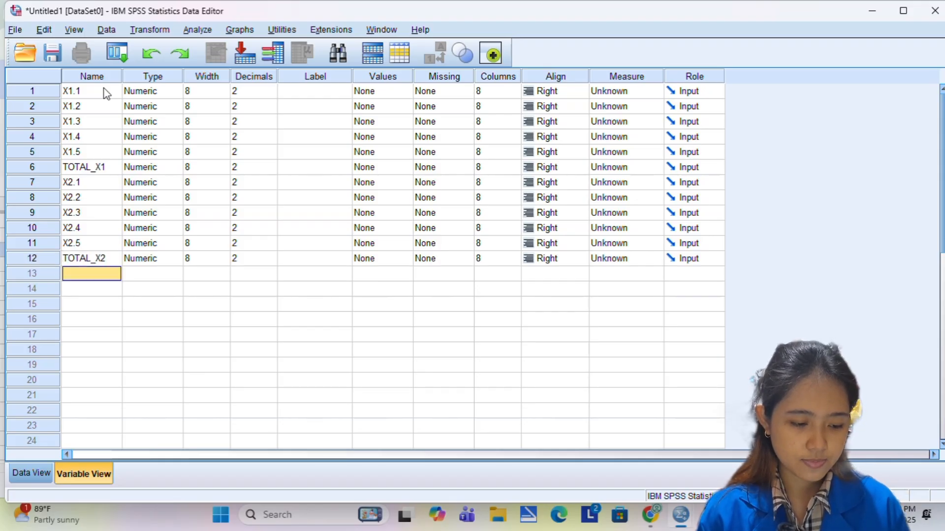
- Add the variables Y1, Y2, Y3, Y4, Y5 and TOTAL_Y in rows 13 to 18
text(Y1)
key(Return)
text(Y)
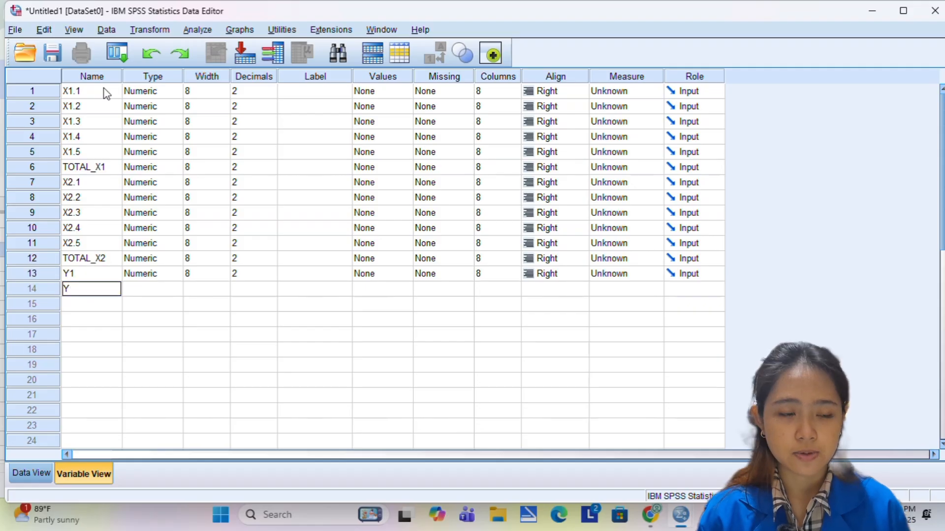
text(2)
key(Return)
text(Y3)
key(Return)
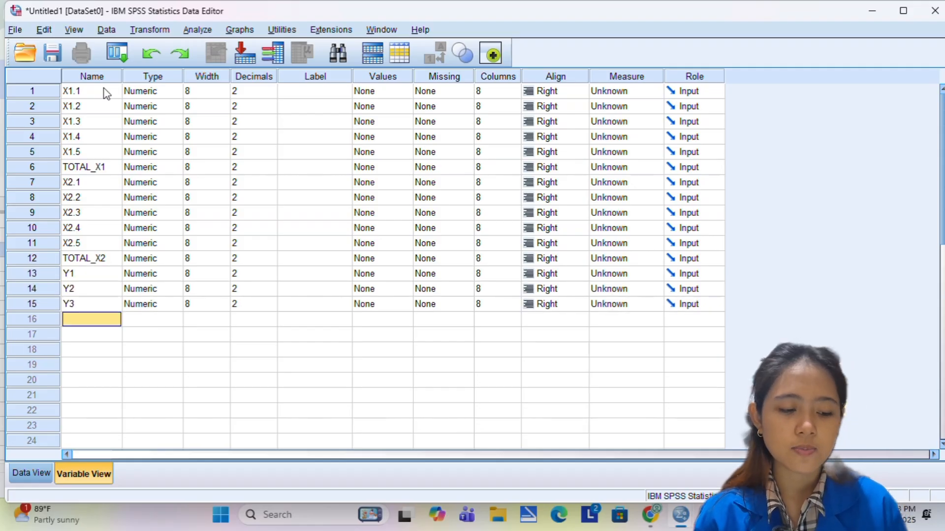
text(Y4)
key(Return)
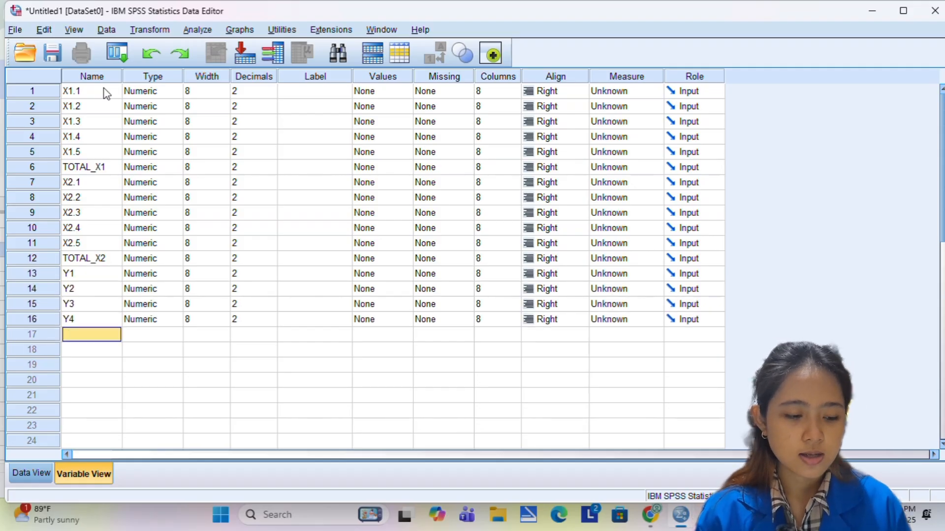
text(Y5)
key(Return)
text(TOTAL_Y)
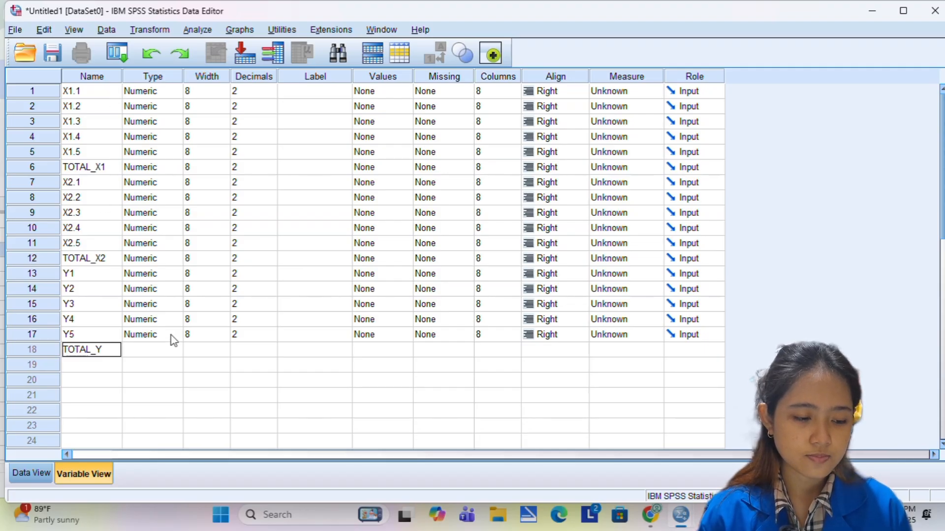
key(Up)
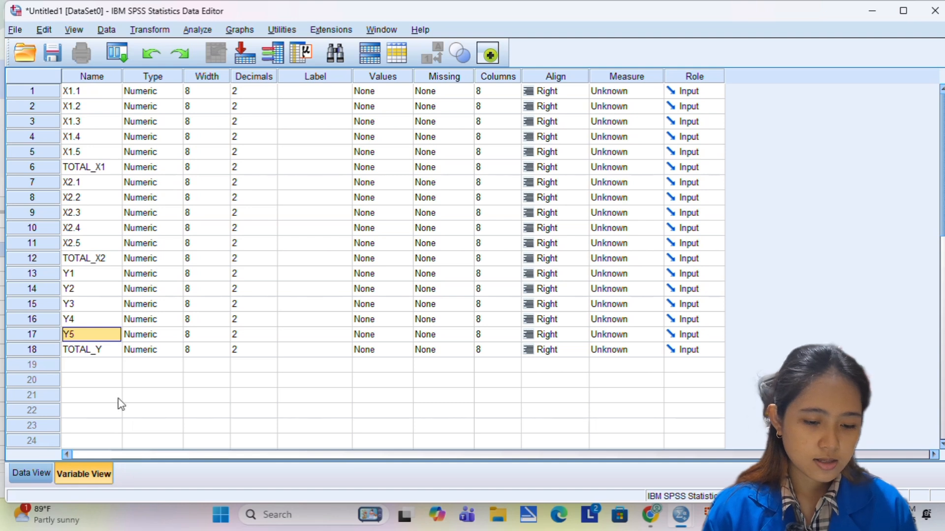
- Set the decimals to 0 for every variable from X1.1 in row 1 through TOTAL_Y in row 18
click(256, 92)
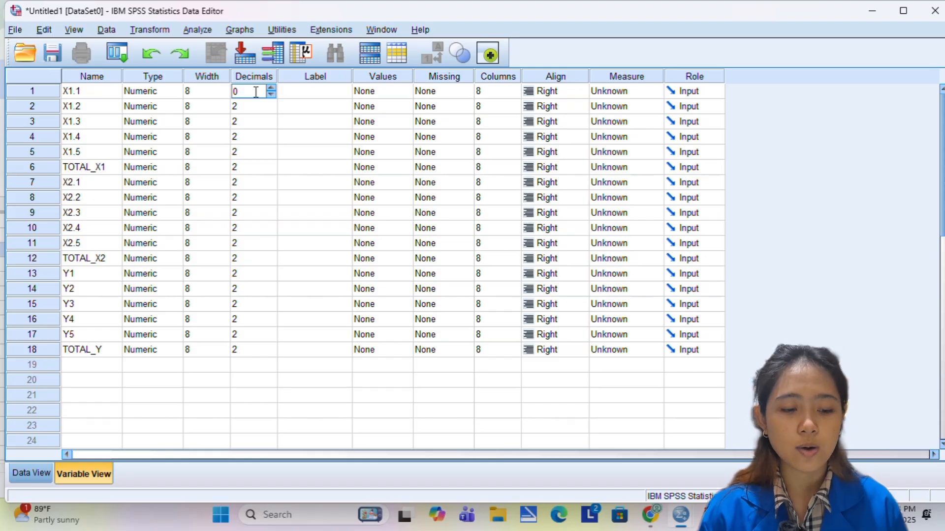
key(Down)
key(0)
key(Down)
key(0)
key(Down)
key(0)
key(Down)
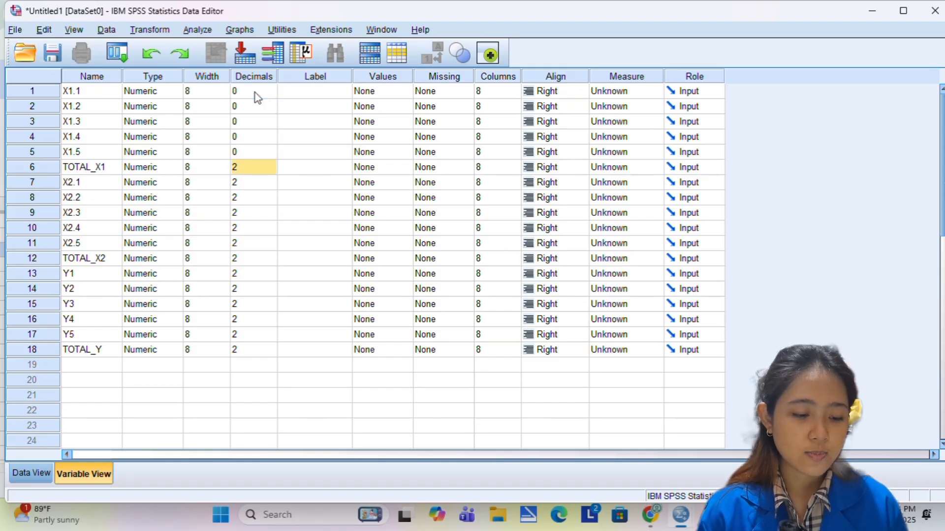
key(0)
key(Down)
key(0)
key(Down)
key(0)
key(Down)
key(0)
key(Down)
key(0)
key(Down)
key(0)
key(Down)
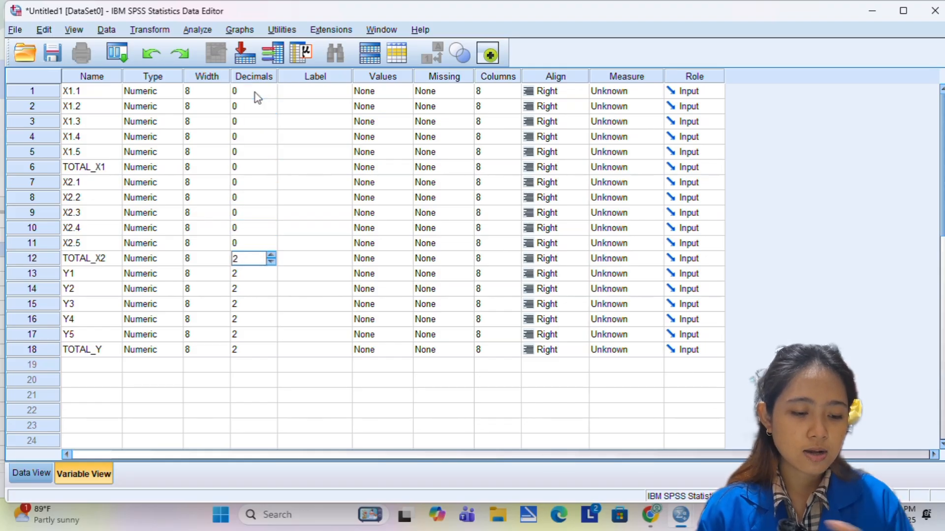
key(0)
key(Down)
key(0)
key(Down)
key(0)
key(Down)
key(0)
key(Down)
key(0)
key(Down)
key(0)
key(Down)
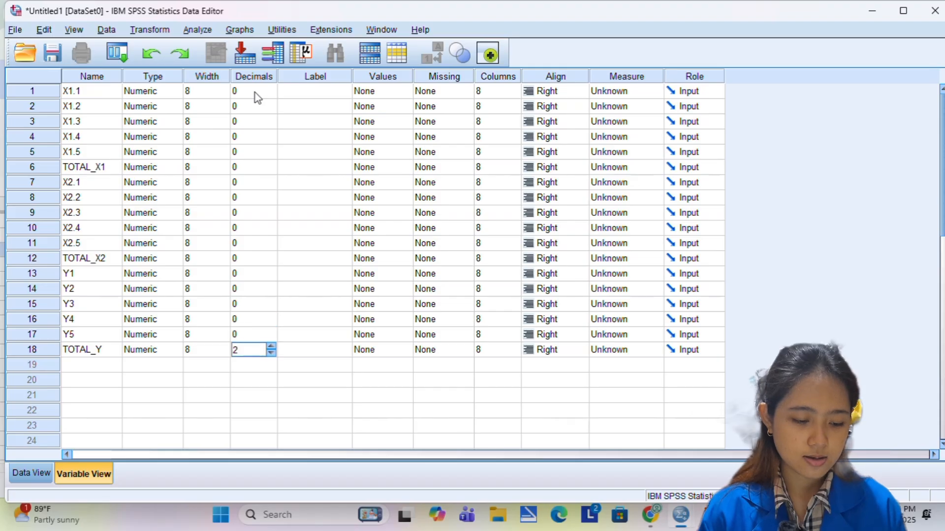
key(Up)
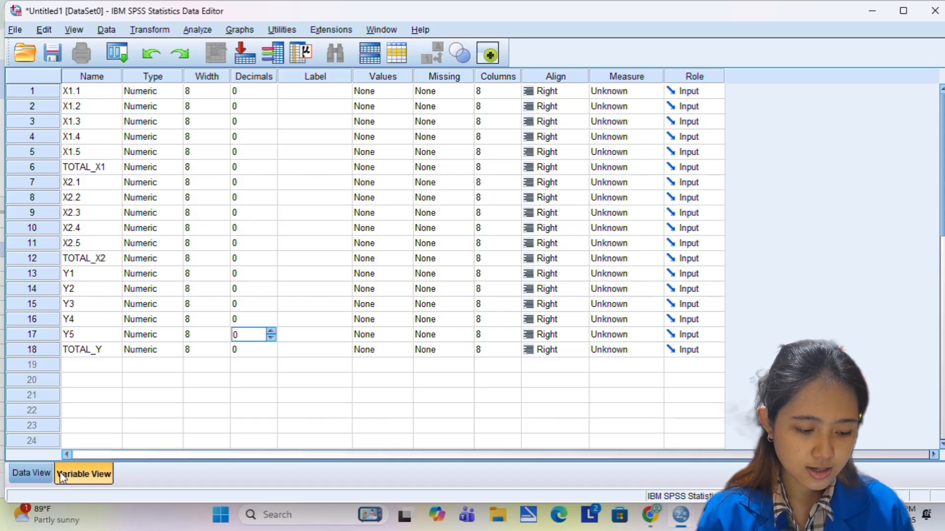
- Show the data sheet in Data View, check the variable columns across to TOTAL_Y, and return to the first cell under X1.1
click(40, 472)
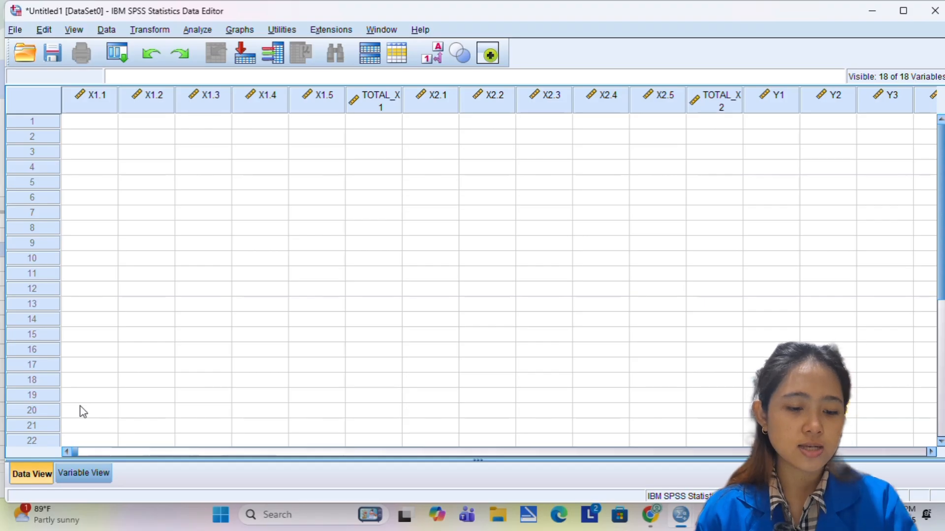
click(320, 98)
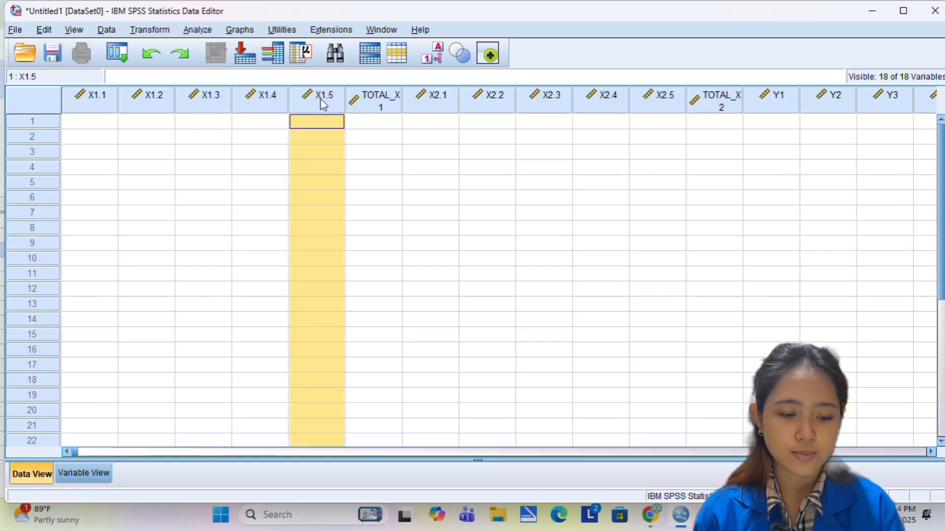
click(384, 108)
click(488, 101)
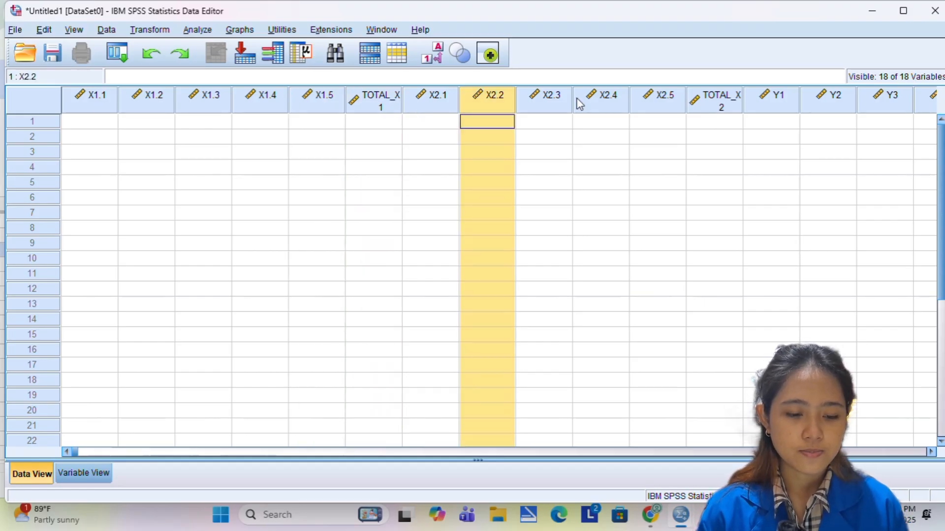
click(842, 110)
key(Right)
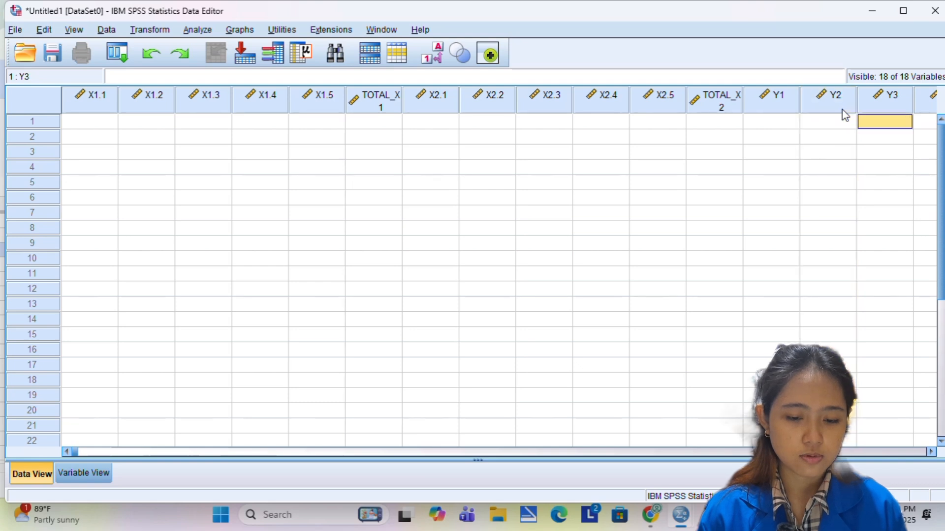
key(Right)
key(Right)
key(Right)
key(Right)
key(Right)
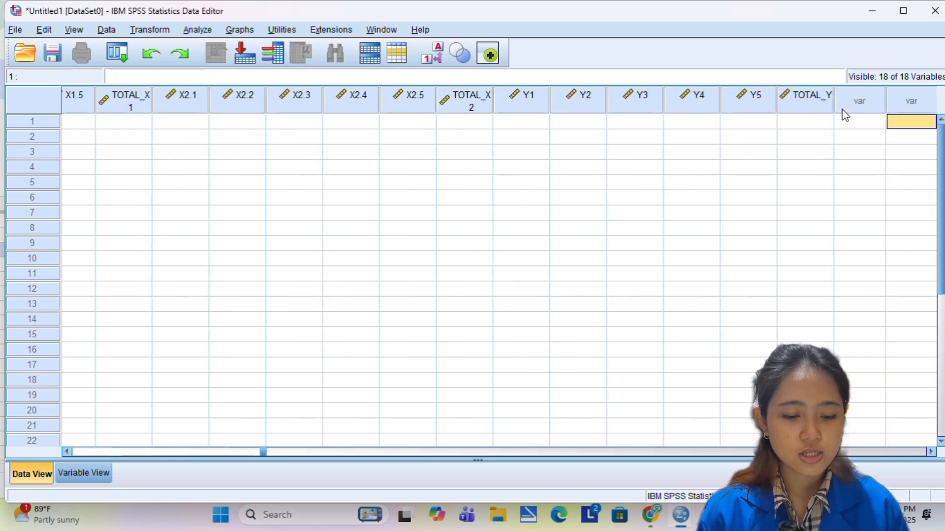
key(Left)
key(Home)
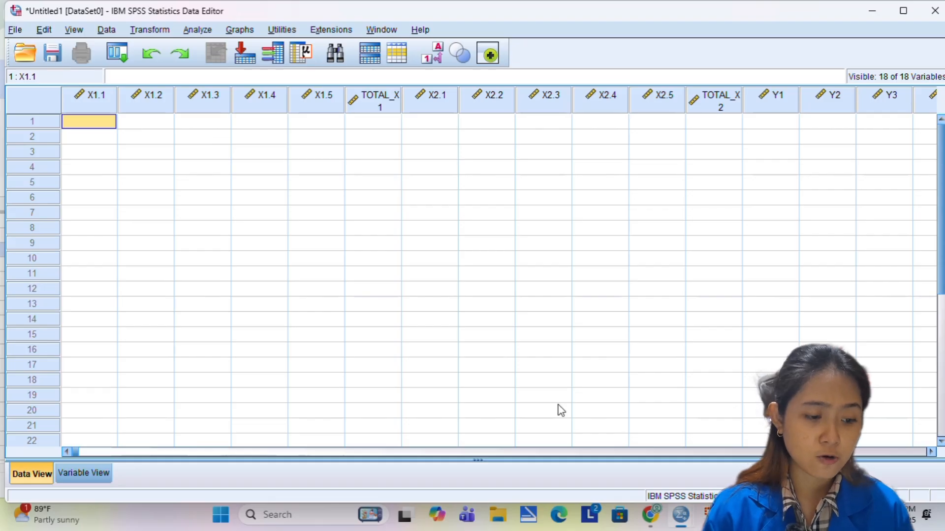
- Switch to the Google Sheets tabulation and copy the response and total values in B2:S51, without the header row
mouse_move(651, 524)
click(659, 445)
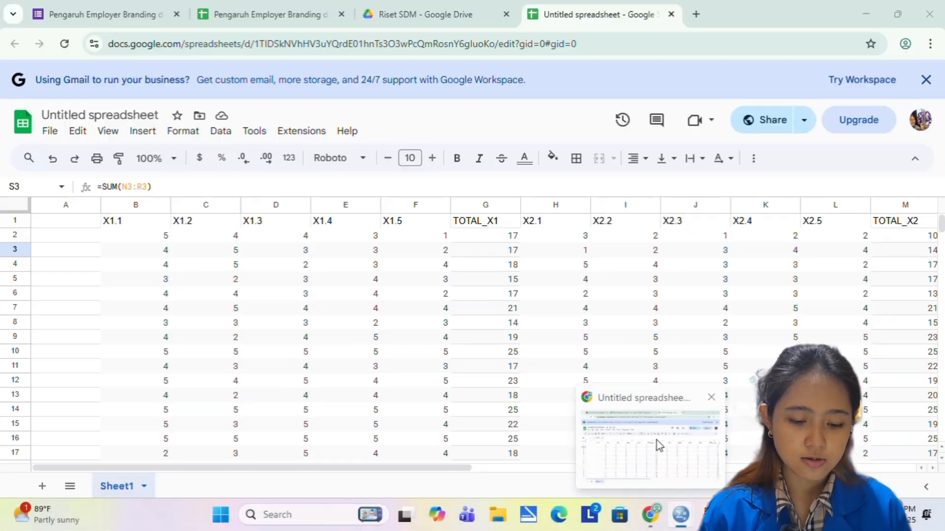
click(658, 445)
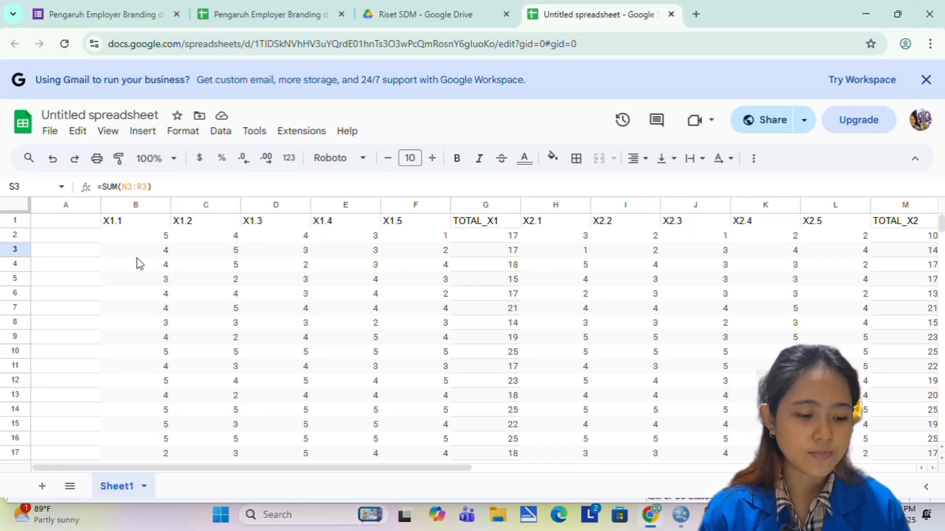
click(153, 238)
drag(153, 238, 879, 252)
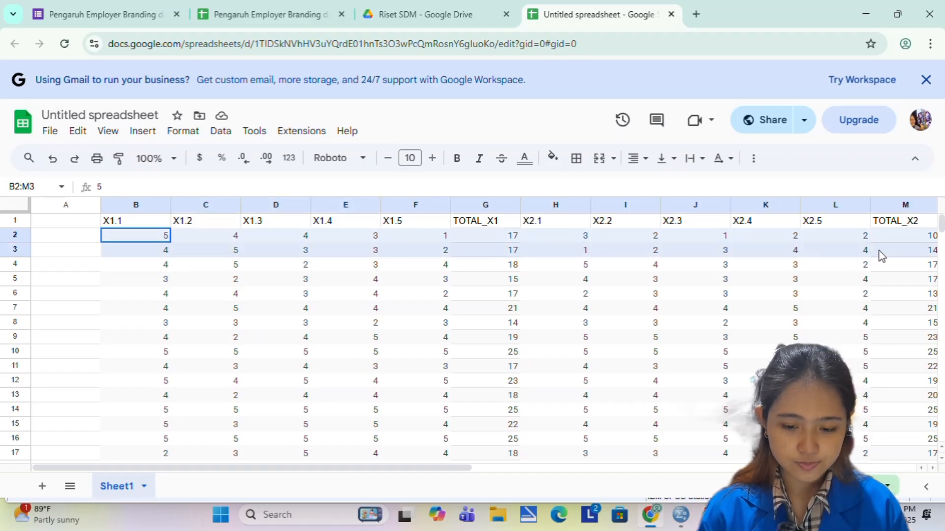
drag(940, 256, 866, 460)
key(shift+Up)
key(shift+Up)
key(shift+Up)
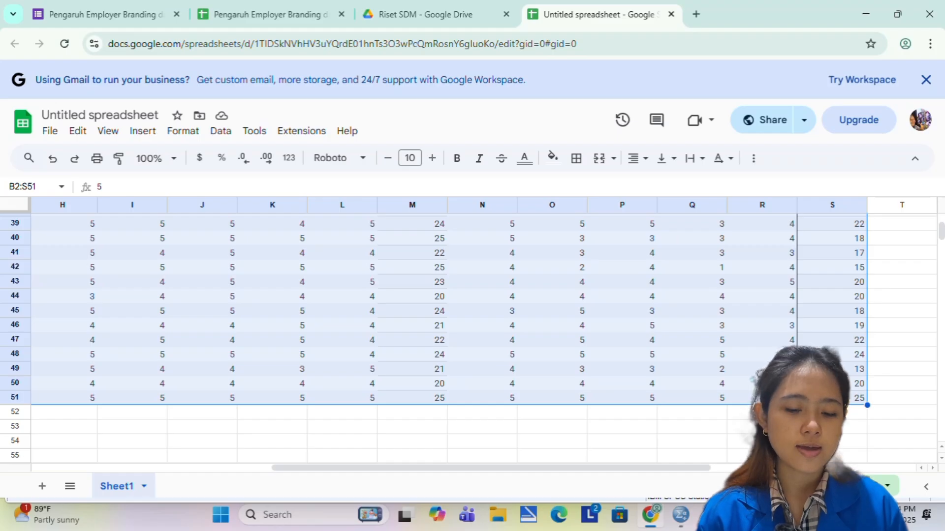
key(ctrl+c)
- Return to the SPSS data set and paste the copied values starting at row 1 of X1.1
mouse_move(681, 520)
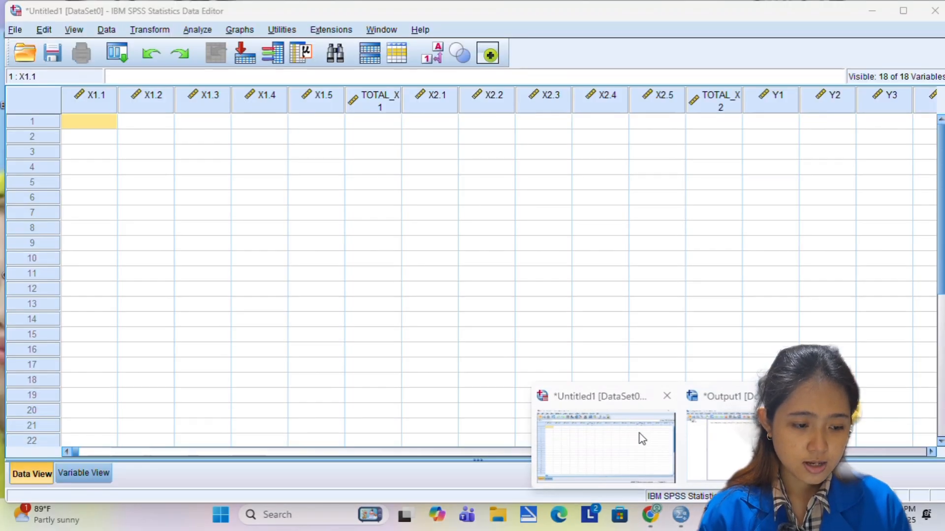
click(639, 436)
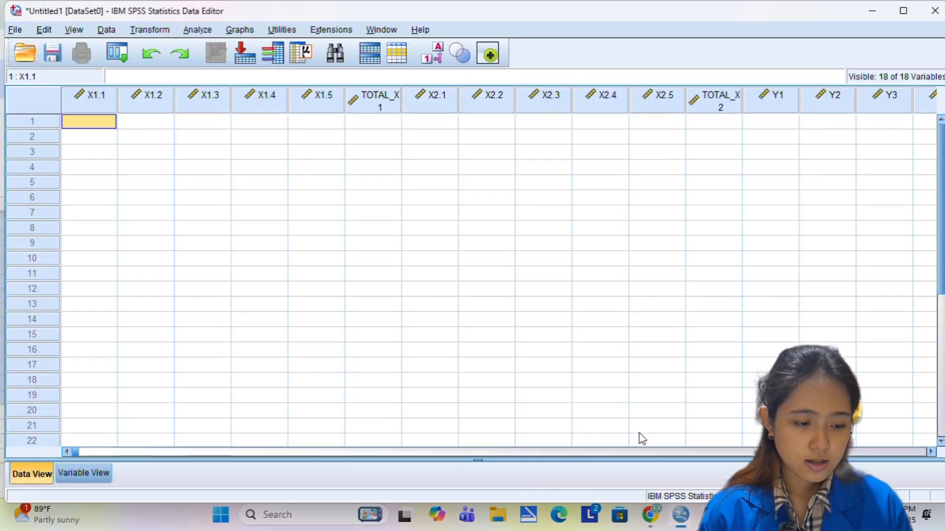
key(ctrl+v)
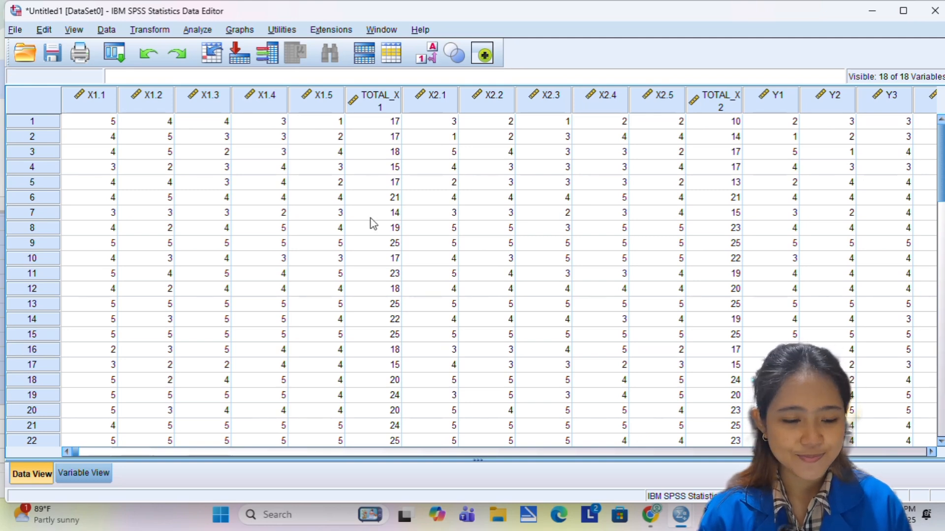
- Check the pasted data from the first case to the last row and across the columns to TOTAL_Y
click(101, 121)
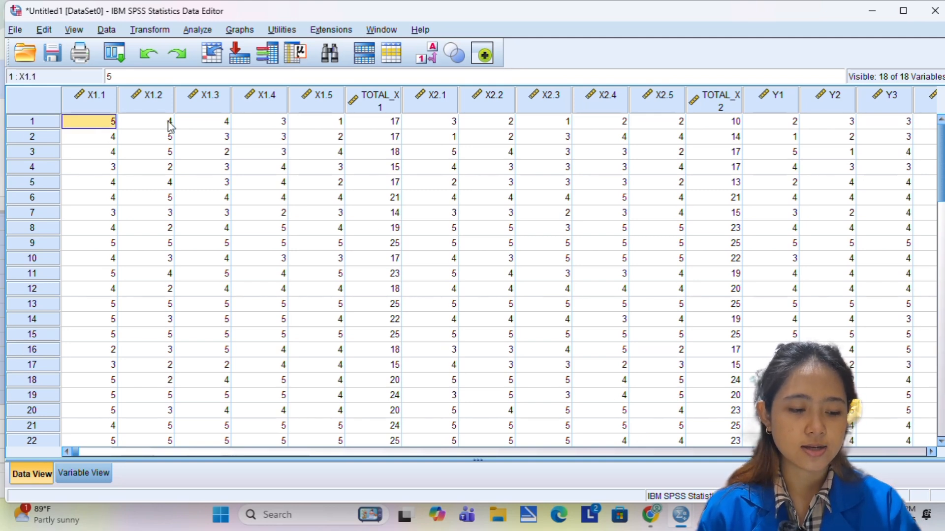
scroll(234, 136, down, 13)
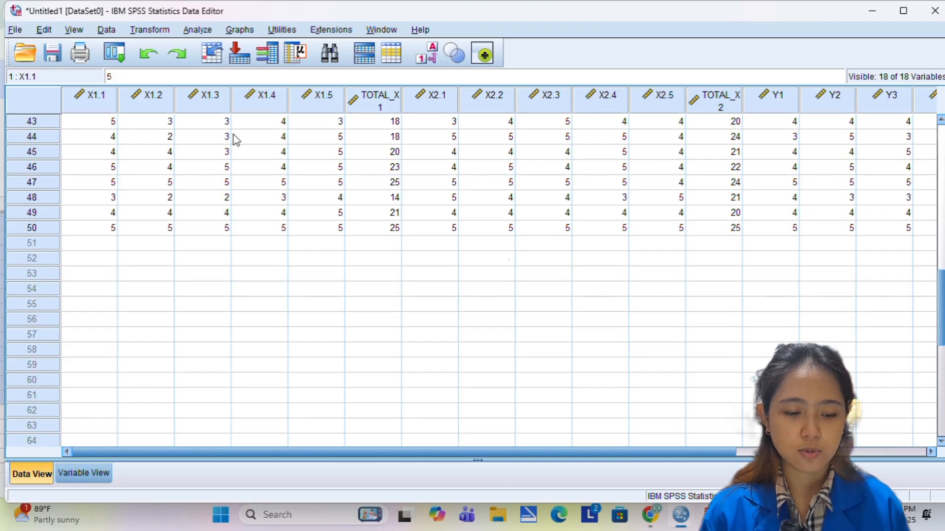
scroll(233, 134, up, 13)
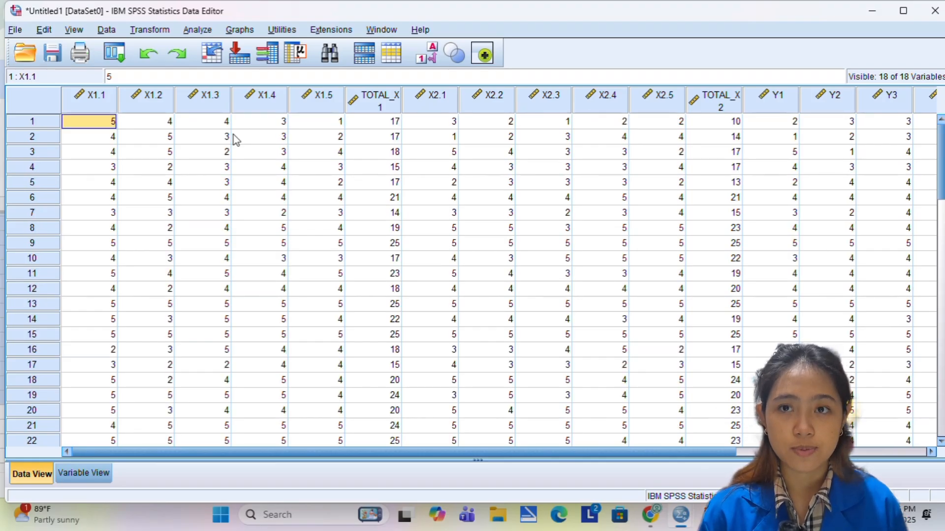
click(894, 128)
key(Right)
key(Right)
key(Right)
key(Right)
key(Right)
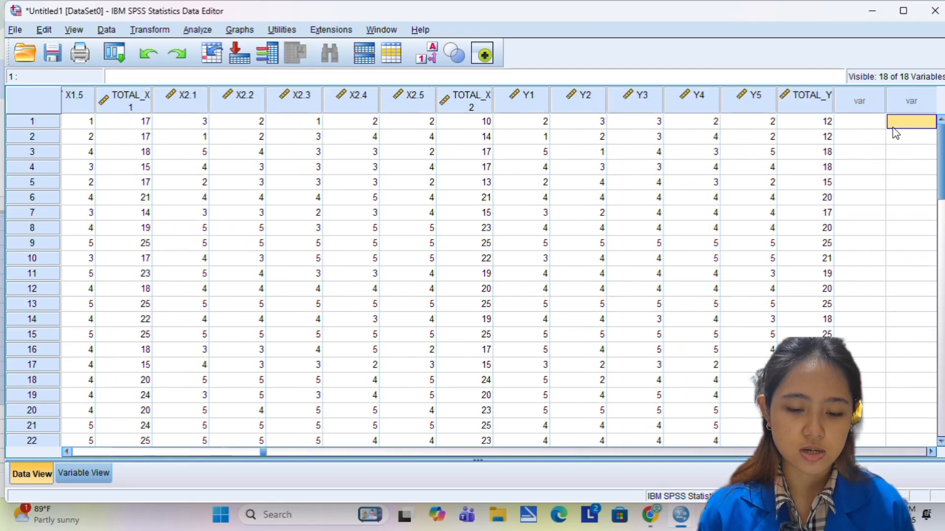
- Return from the empty columns beyond TOTAL_Y to the first case under X1.1
key(Left)
key(Left)
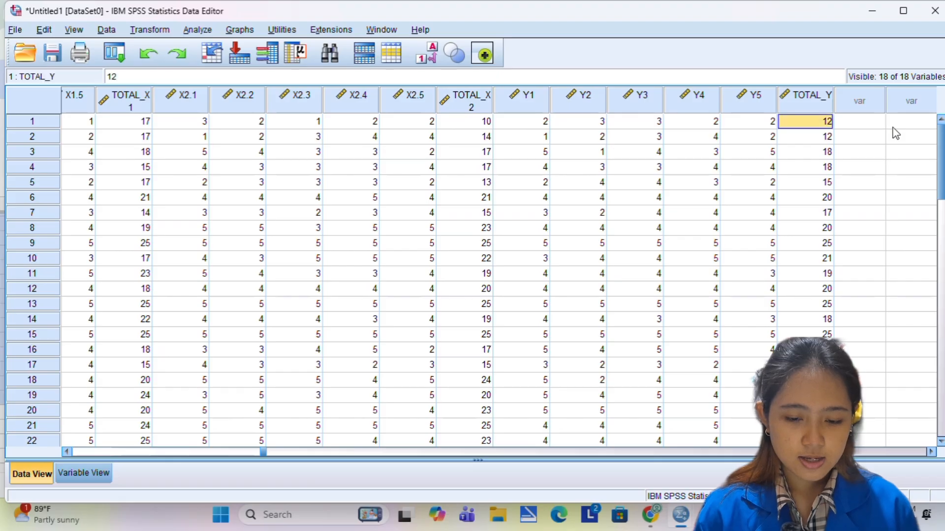
key(Home)
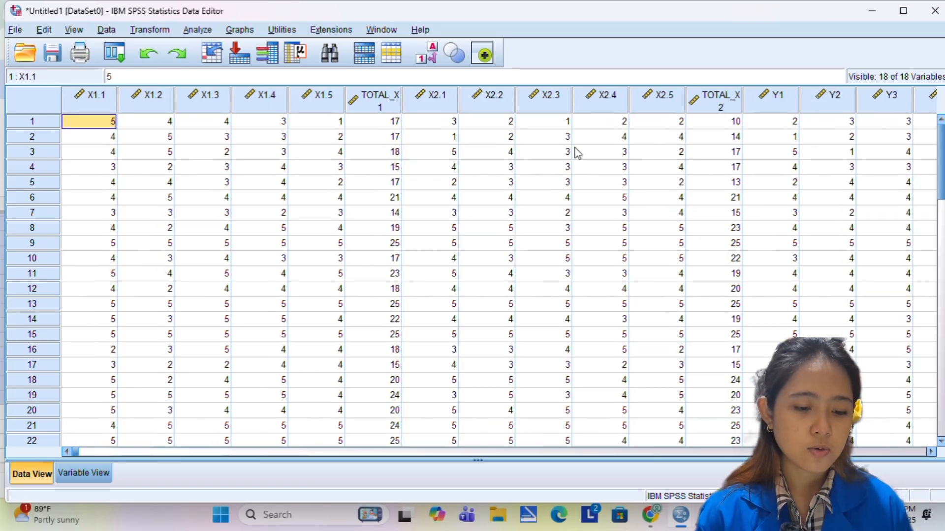
click(227, 182)
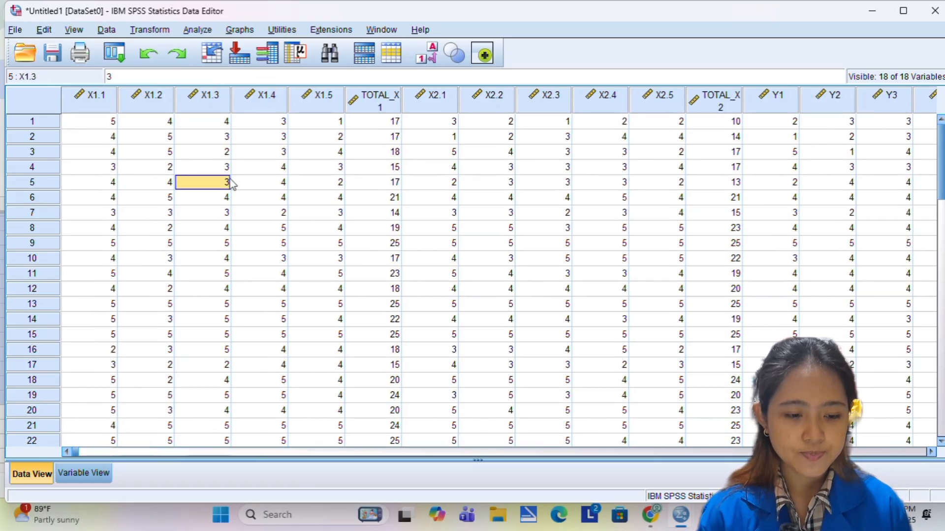
click(95, 123)
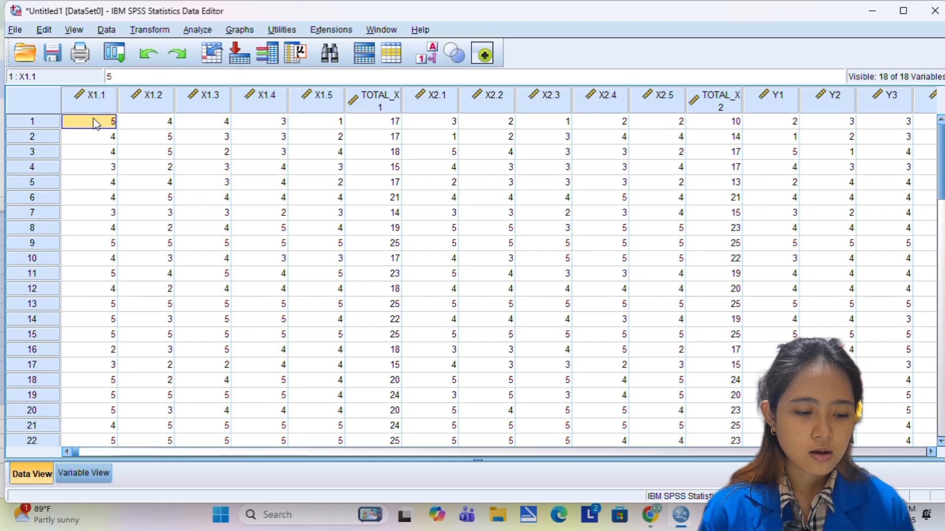
- Run a two-tailed Pearson bivariate correlation on X1.1 to X1.5 together with TOTAL_X1
click(203, 31)
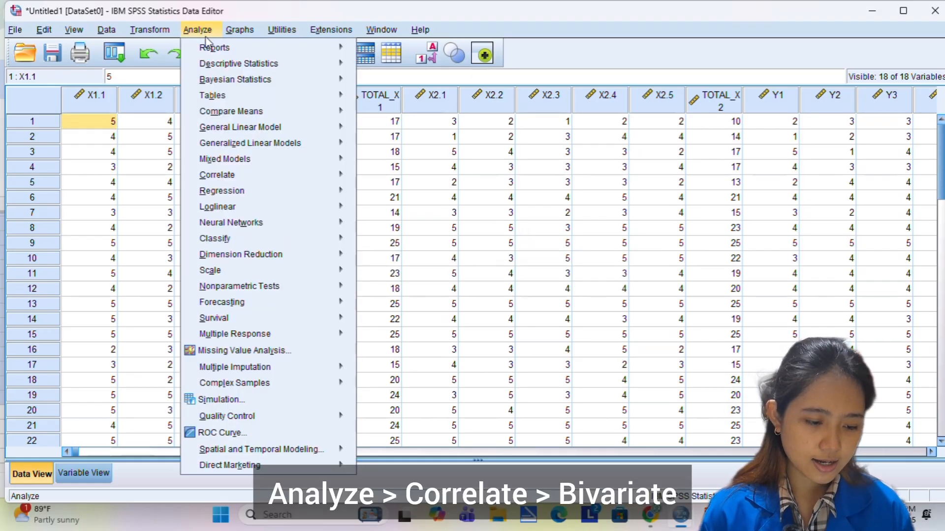
mouse_move(220, 183)
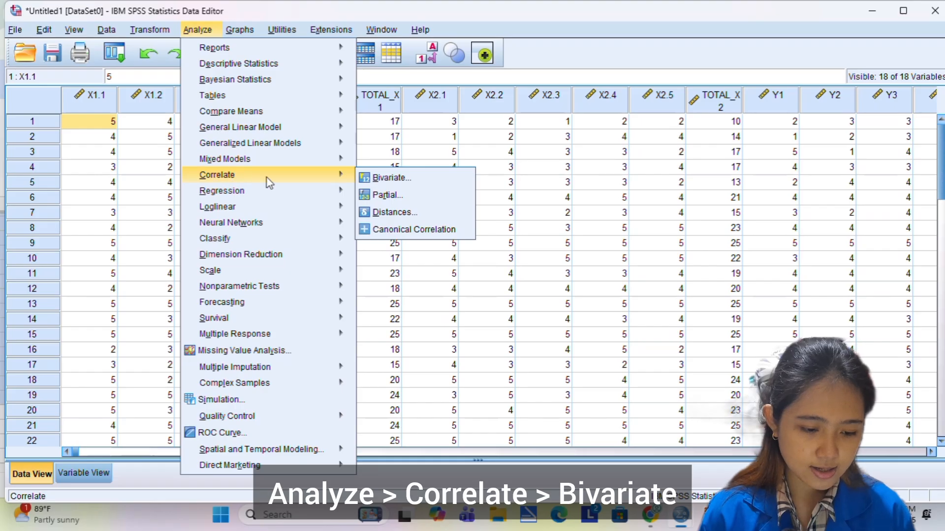
click(375, 174)
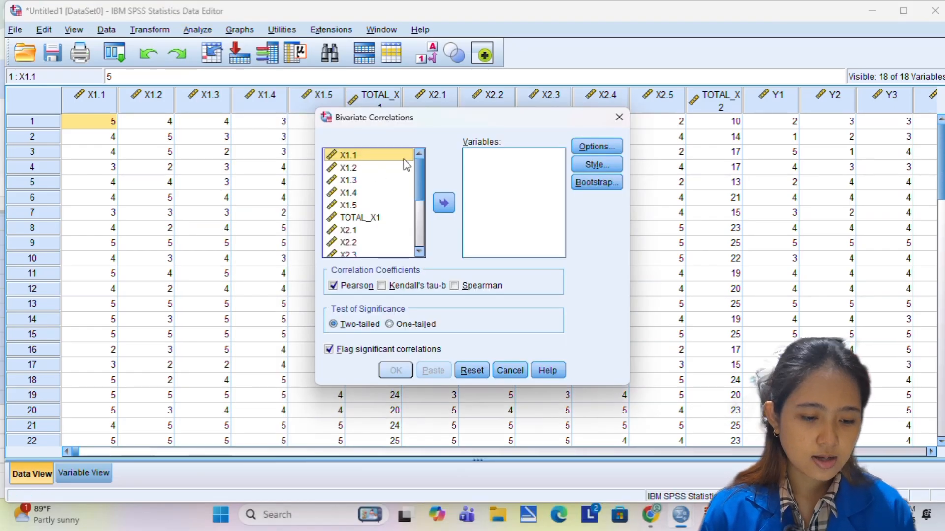
key(shift+Down)
key(shift+Down)
key(shift+Down)
key(shift+Down)
key(shift+Down)
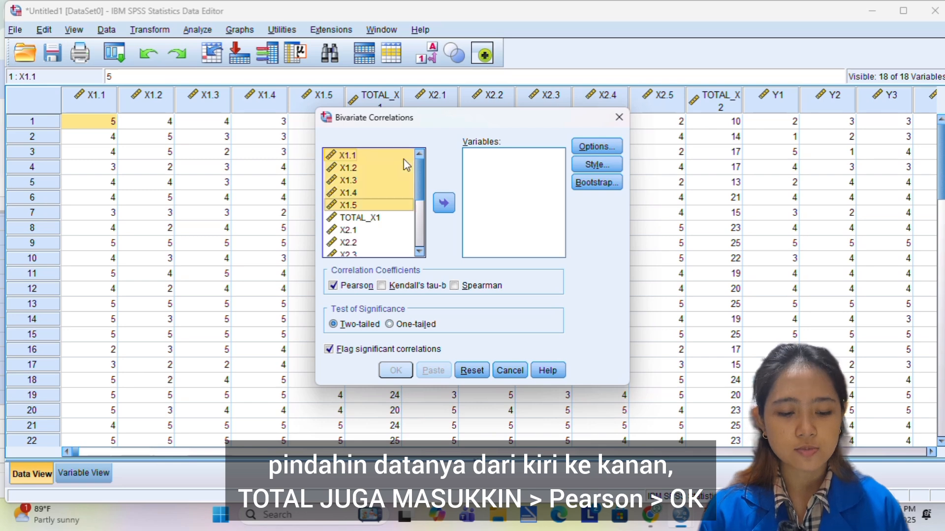
click(443, 203)
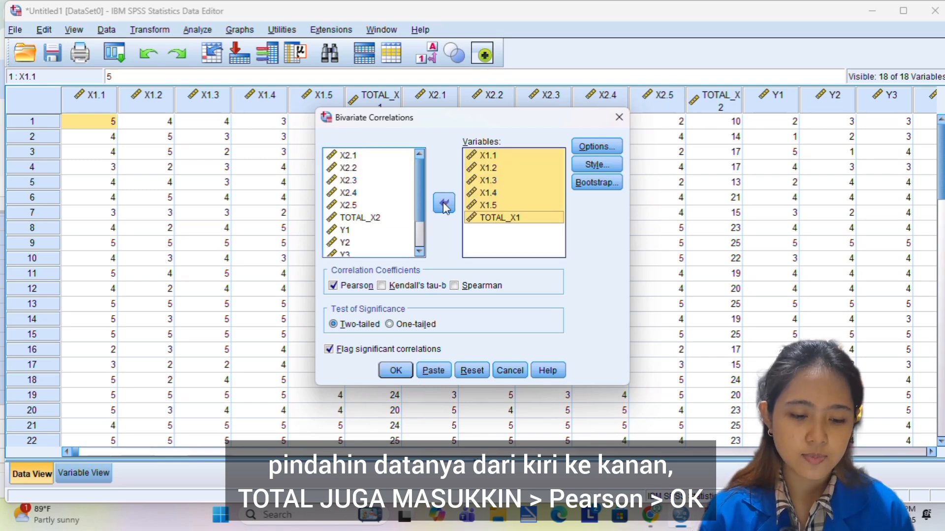
click(396, 371)
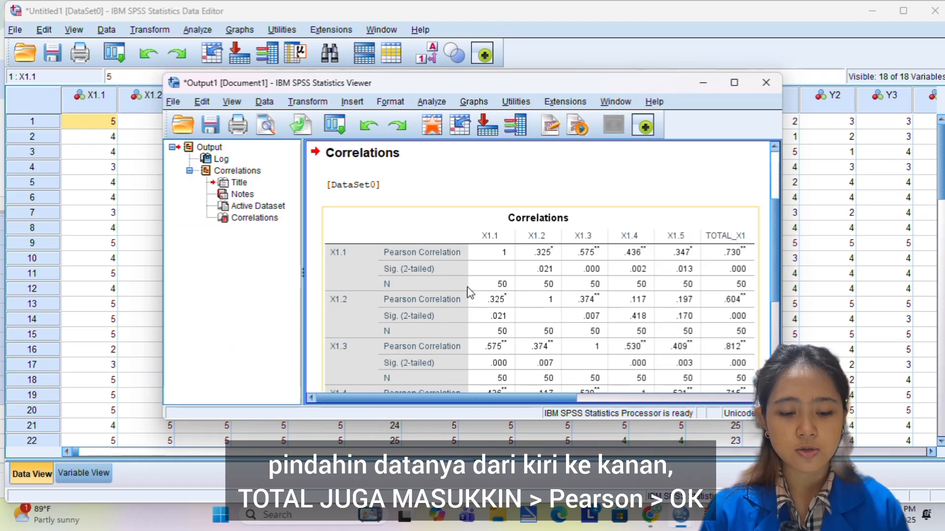
- Examine the X1 correlation table, comparing each item's Pearson and significance values down to the TOTAL_X1 row
scroll(678, 192, down, 2)
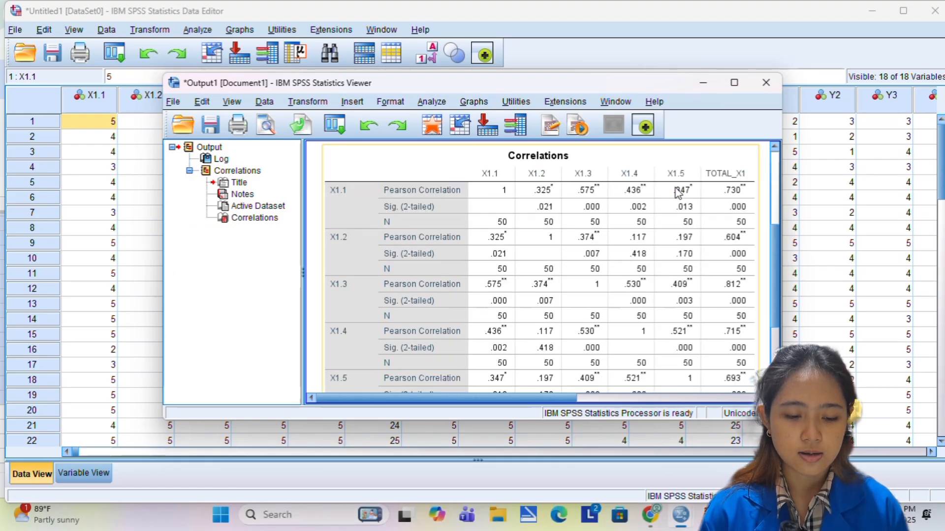
scroll(677, 192, up, 2)
scroll(678, 192, down, 3)
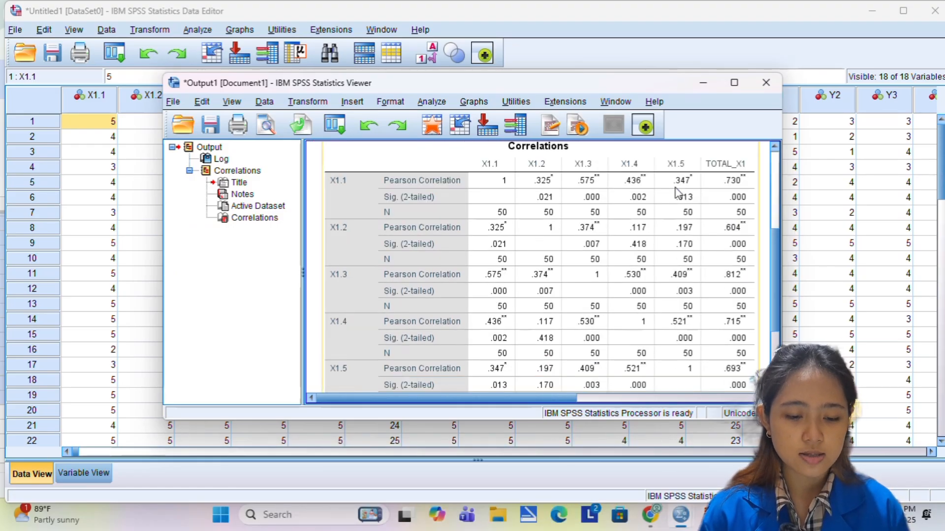
scroll(428, 220, down, 4)
scroll(430, 219, up, 2)
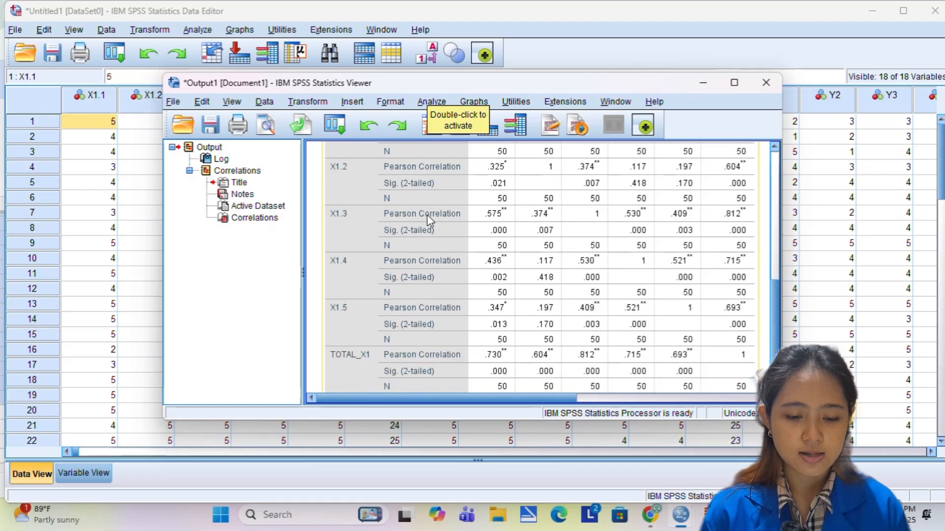
scroll(333, 209, up, 2)
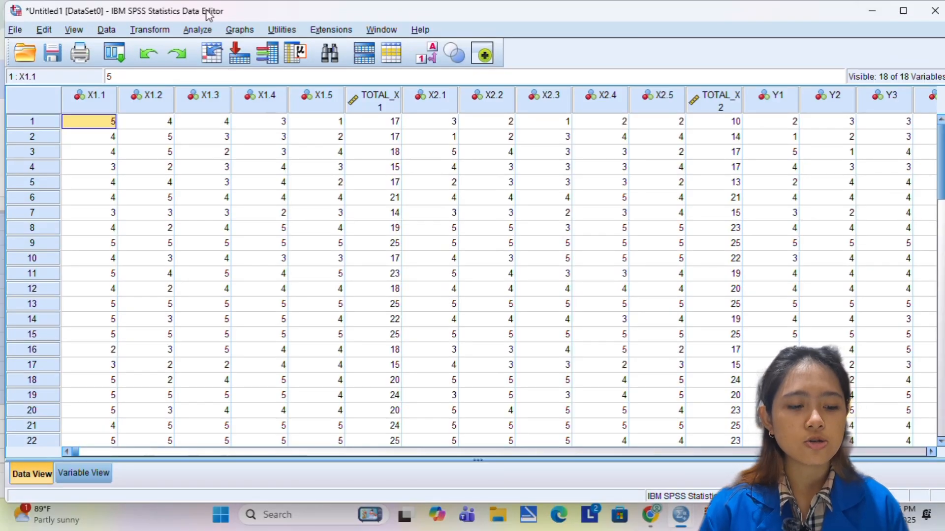
- Reopen Bivariate Correlations from the data set and remove X1.1 to X1.5 and TOTAL_X1 from the analysis variables
click(195, 30)
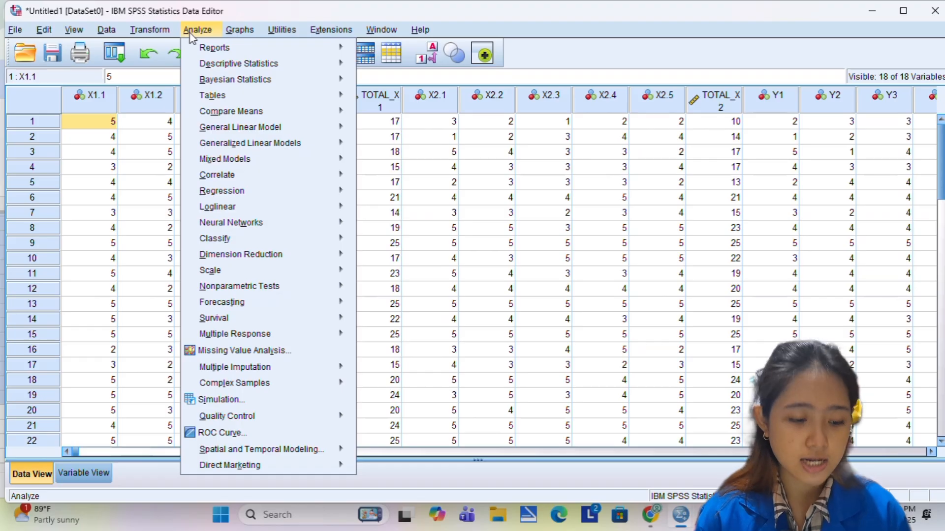
mouse_move(219, 178)
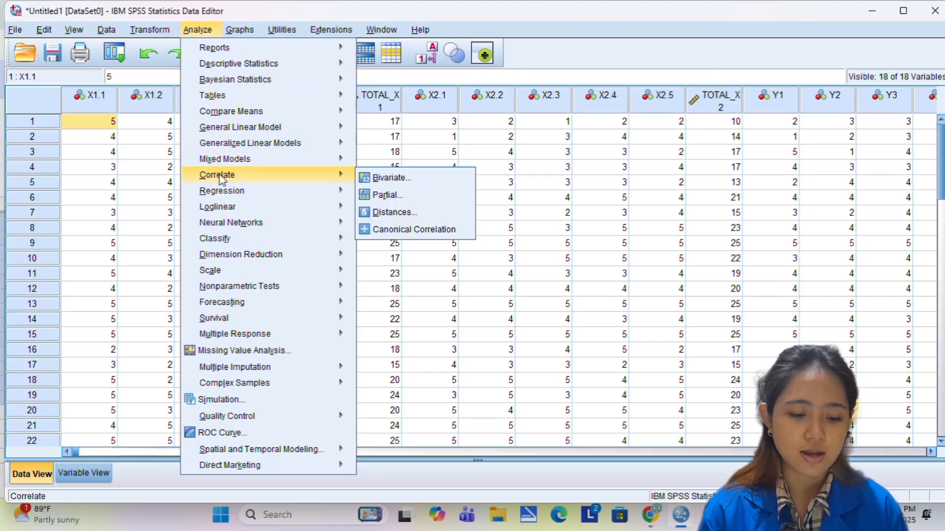
click(391, 177)
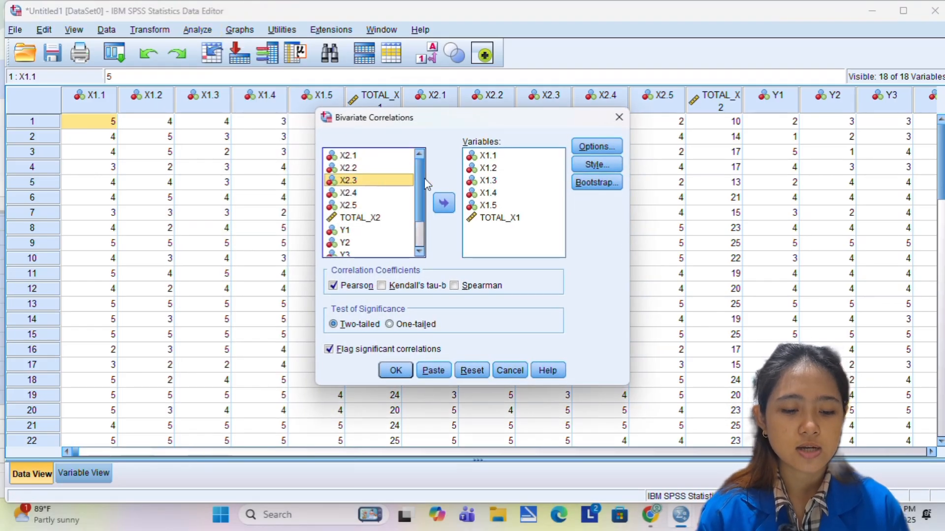
click(488, 157)
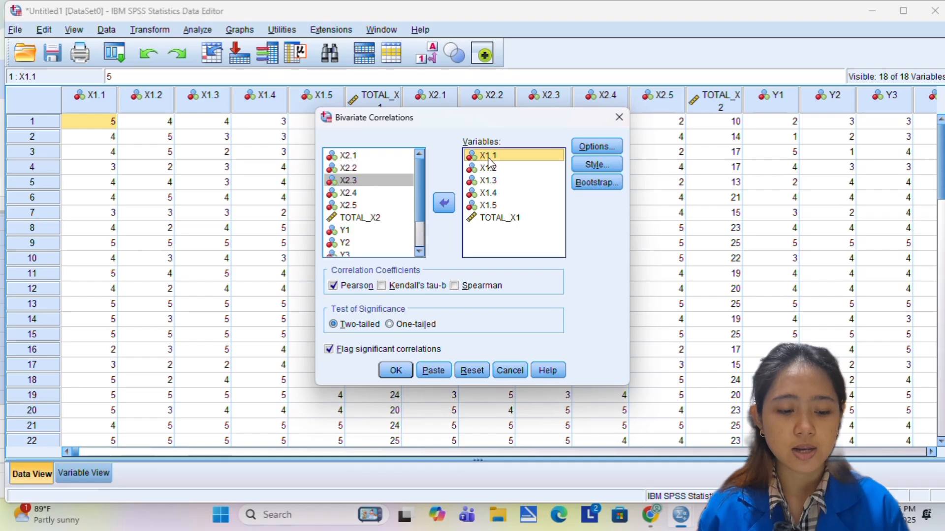
key(ctrl+a)
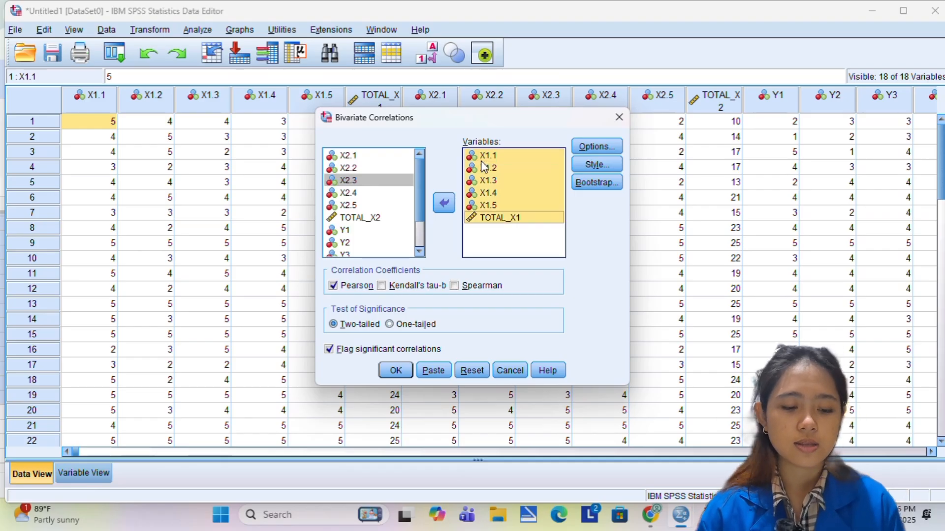
click(443, 202)
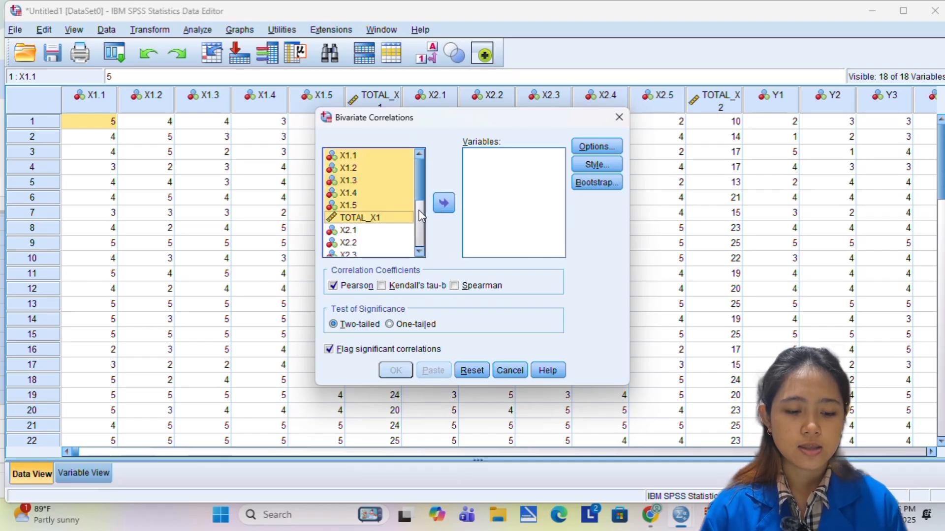
- Run the Pearson correlation on X2.1 to X2.5 with TOTAL_X2 and view the resulting table in a maximized output window
click(361, 193)
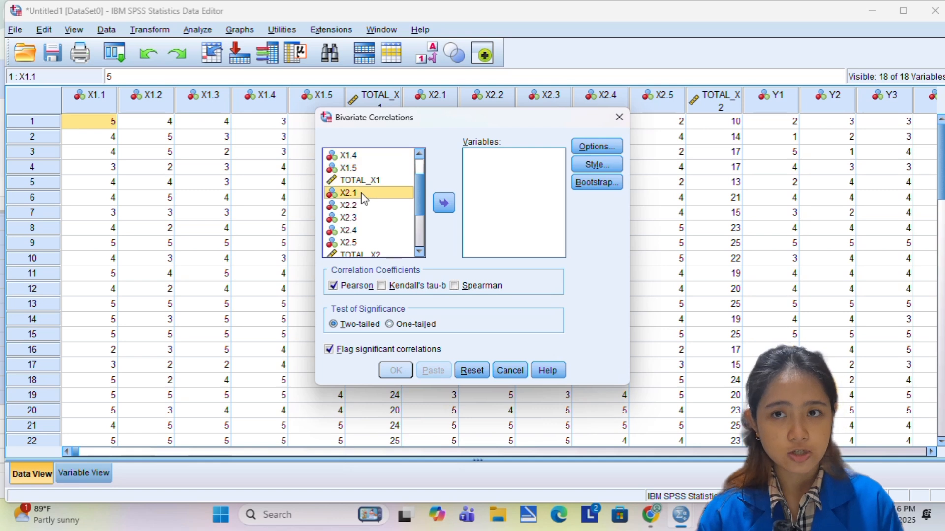
key(shift+Down)
key(shift+Down)
key(shift+Down)
key(shift+Down)
key(shift+Down)
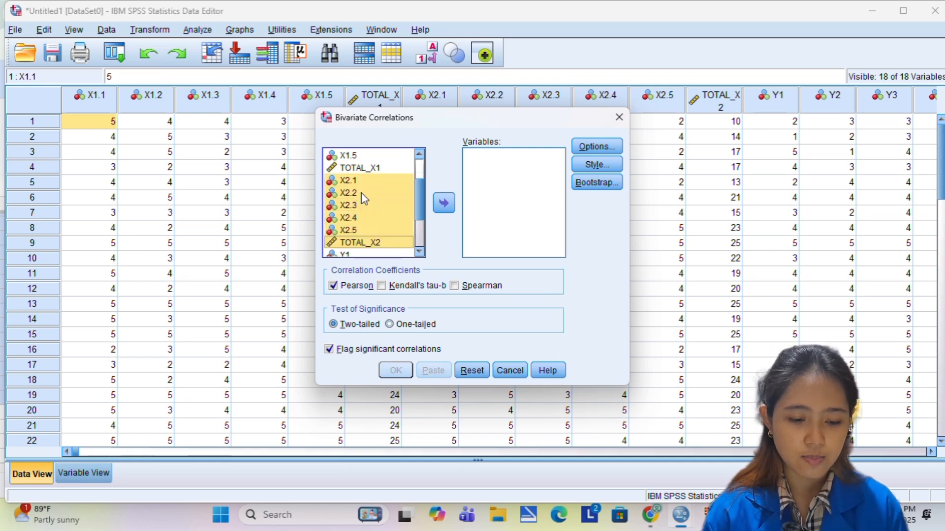
click(448, 210)
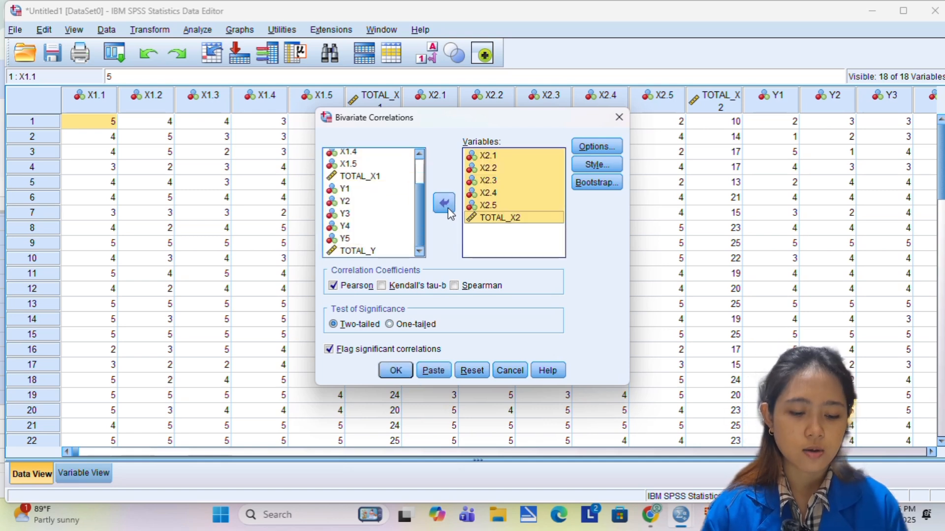
click(396, 371)
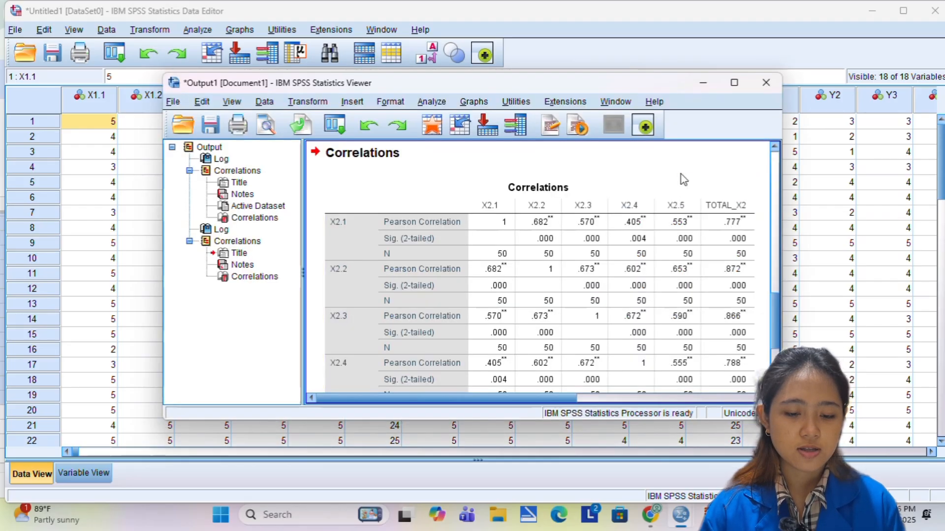
click(734, 83)
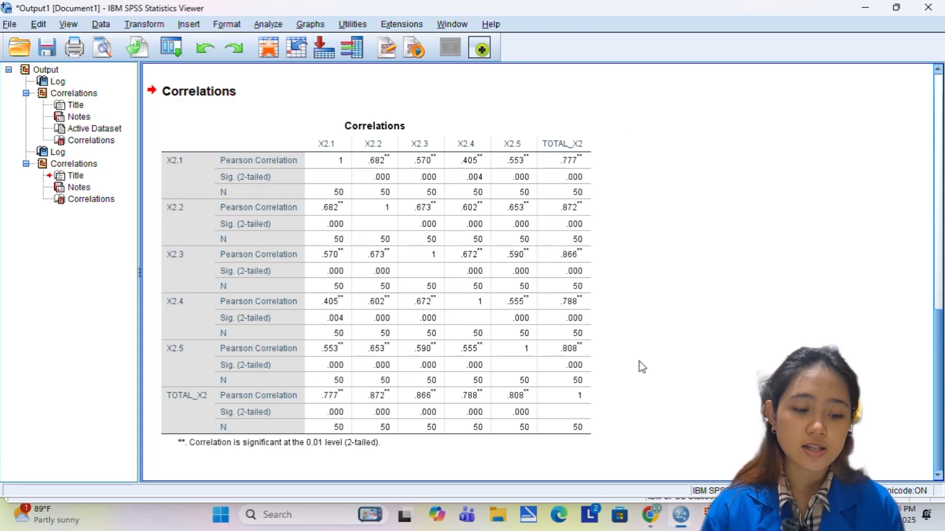
click(571, 450)
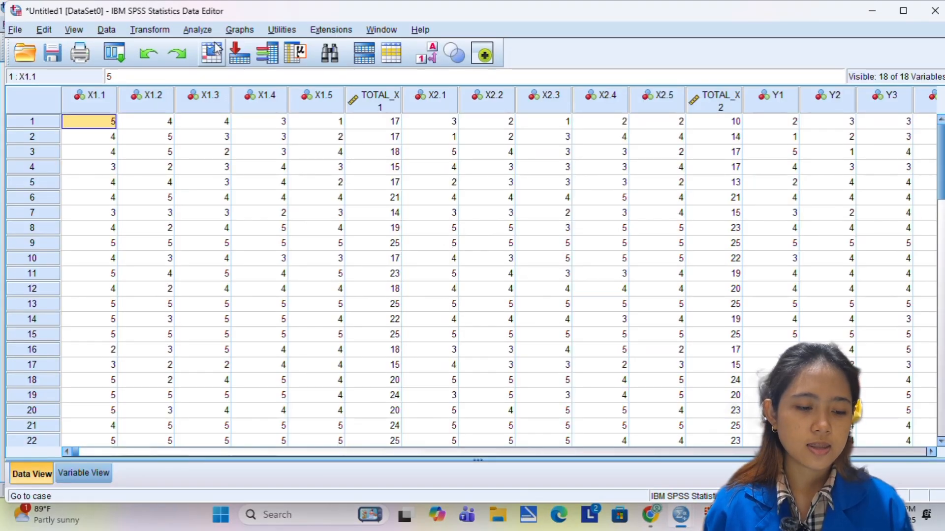
- Return to Bivariate Correlations for the data set and clear X2.1 to X2.5 and TOTAL_X2 from the analysis variables
click(197, 30)
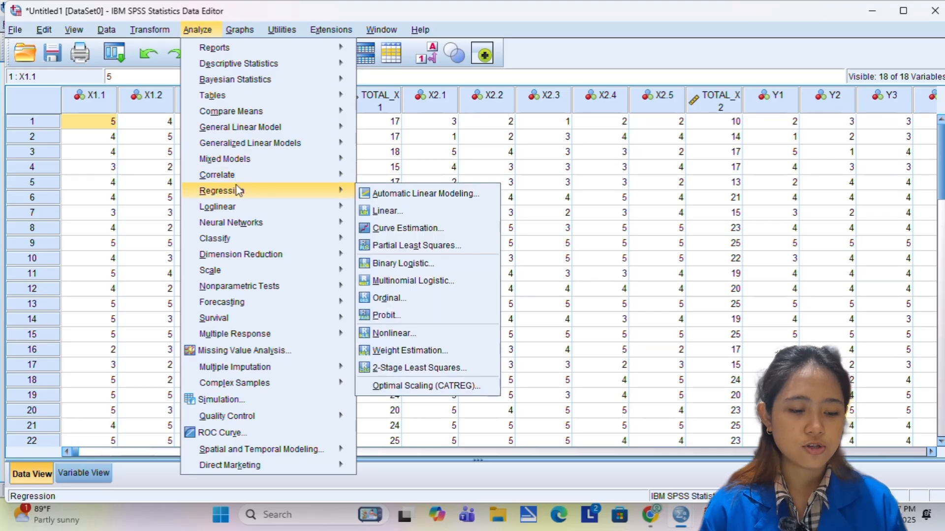
mouse_move(255, 172)
click(371, 176)
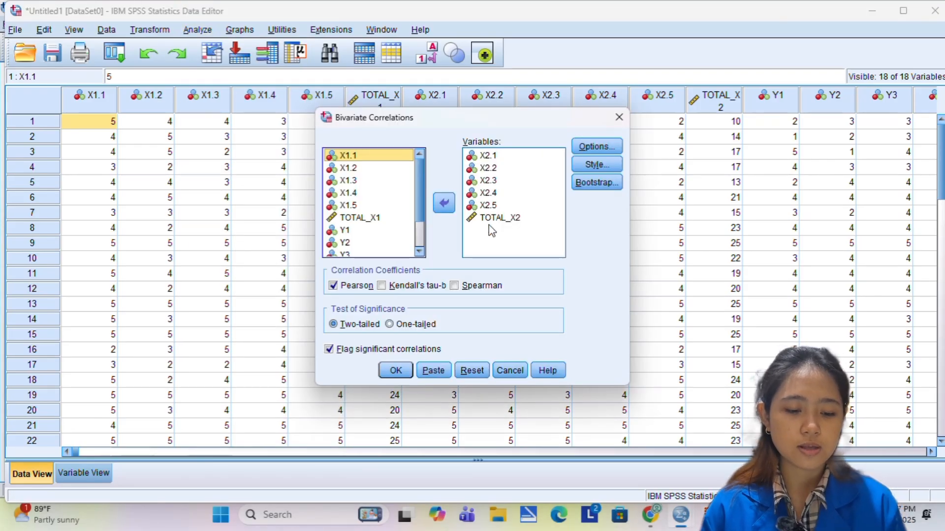
click(489, 226)
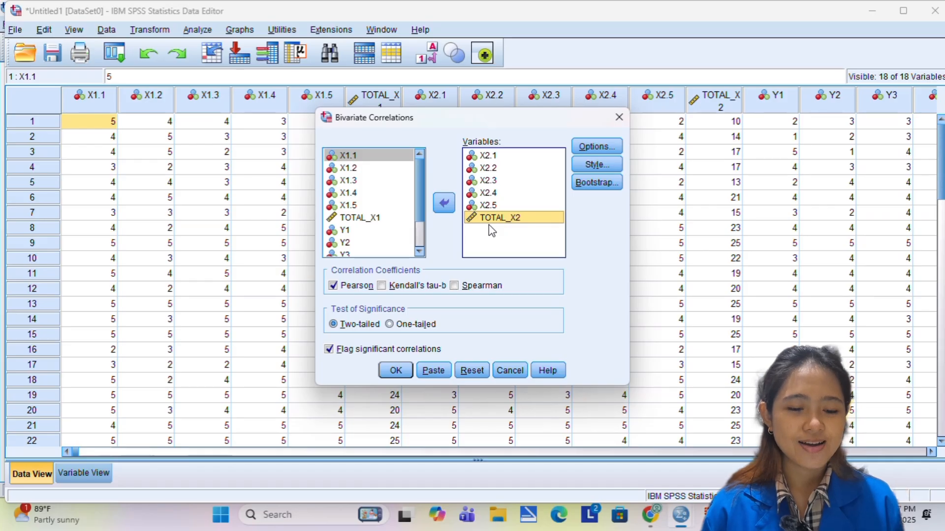
key(ctrl+a)
click(443, 203)
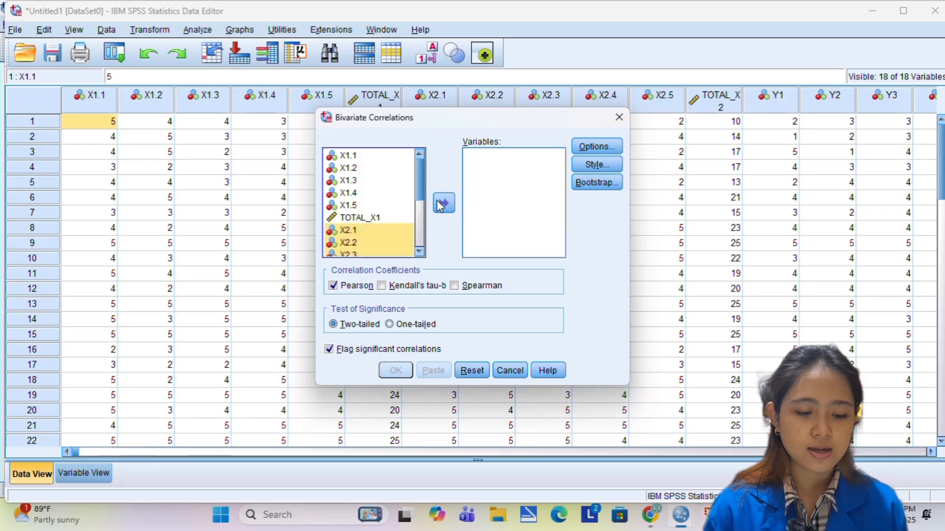
- Run the Pearson correlation on Y1 to Y5 with TOTAL_Y and go back up the output to the X1 table
drag(420, 185, 418, 276)
click(347, 190)
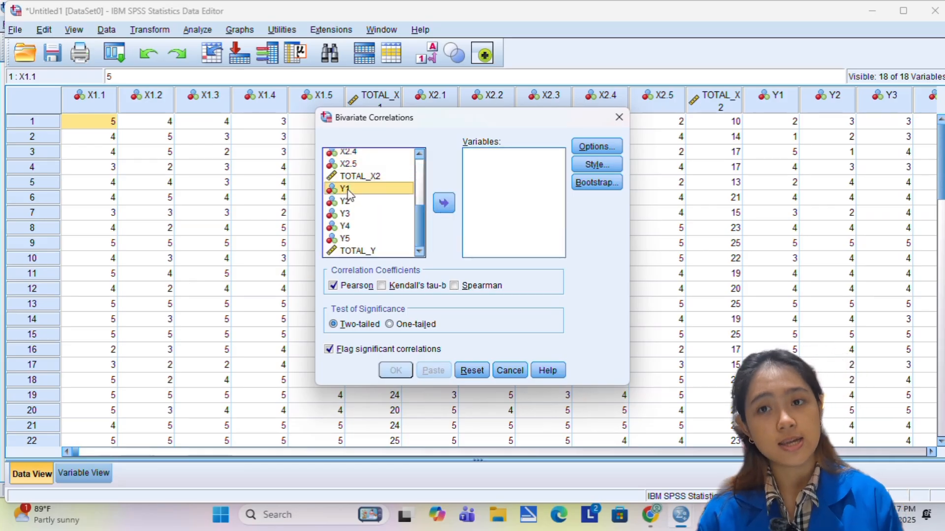
key(shift+Down)
key(shift+Down)
key(shift+Down)
key(shift+Down)
key(shift+Down)
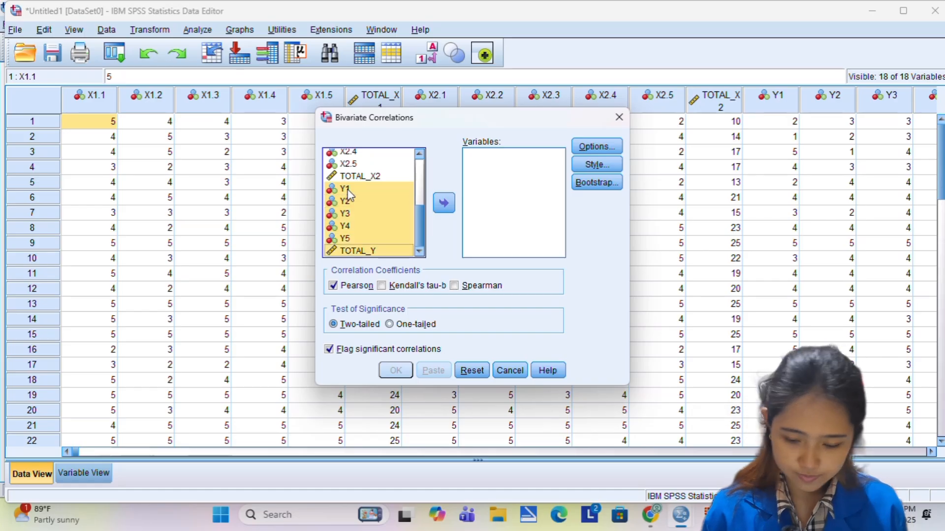
click(444, 206)
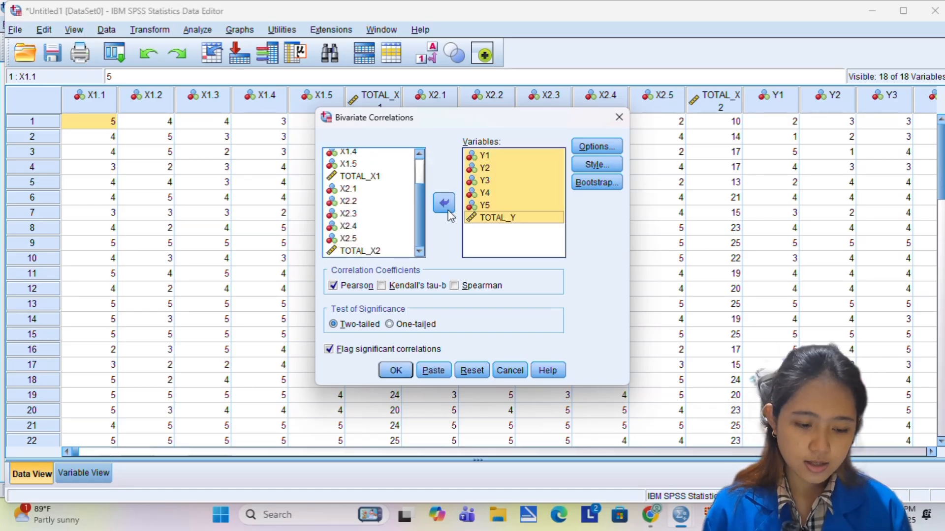
click(401, 372)
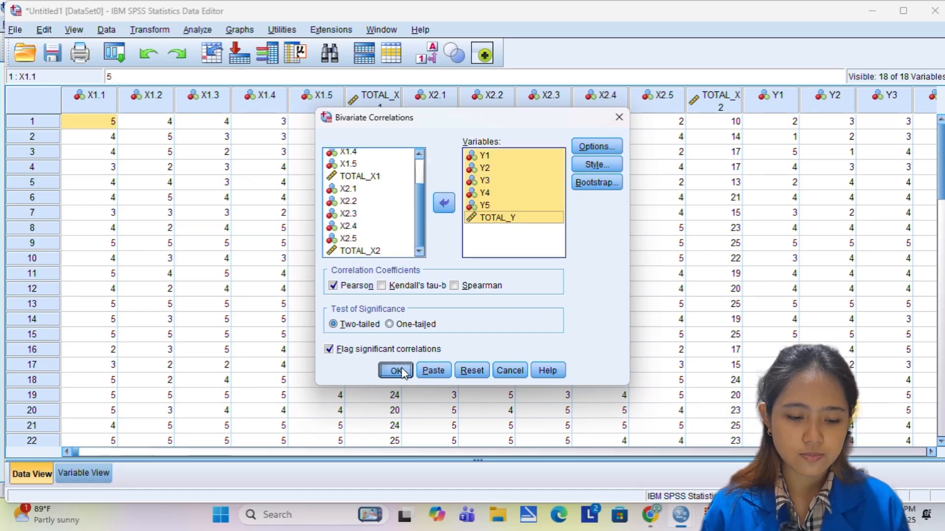
scroll(404, 374, up, 15)
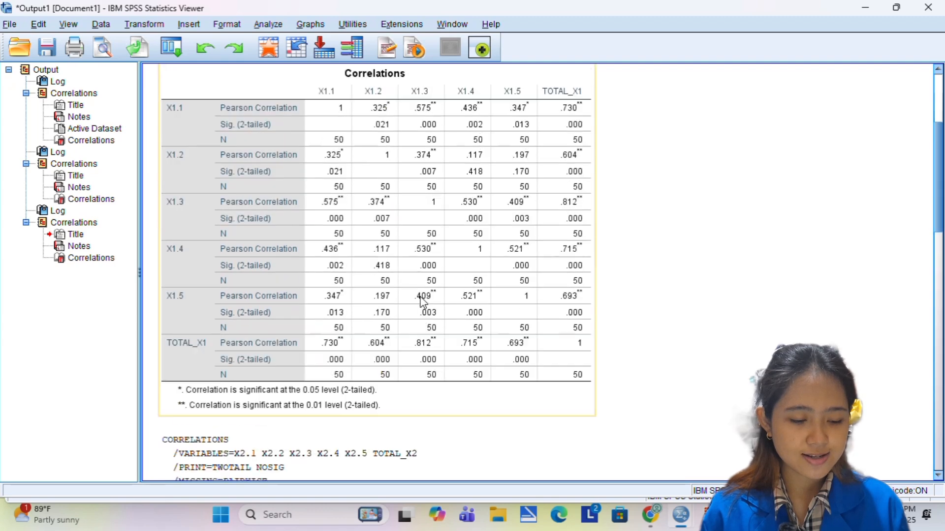
- Examine the correlation output down to the Y1 to Y5 table and return to the data set
scroll(413, 339, down, 8)
scroll(422, 303, down, 5)
scroll(422, 302, down, 5)
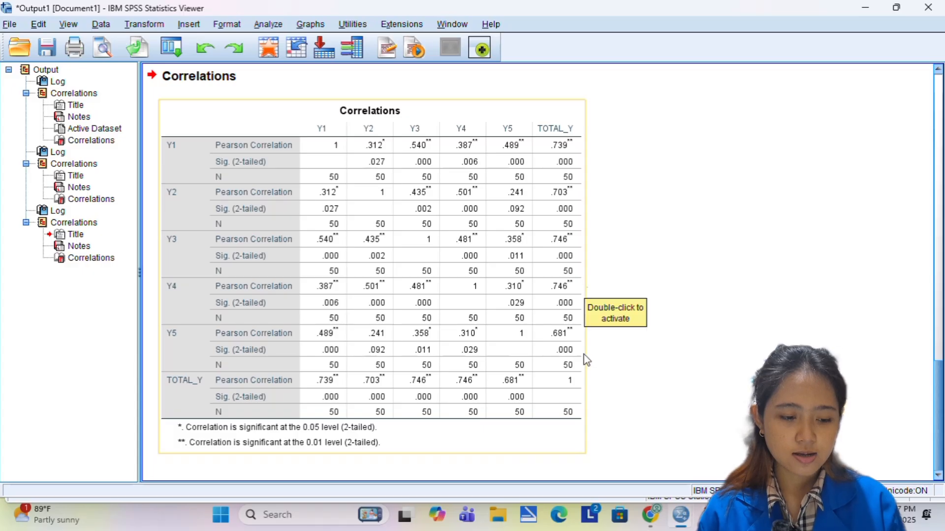
click(600, 452)
click(581, 440)
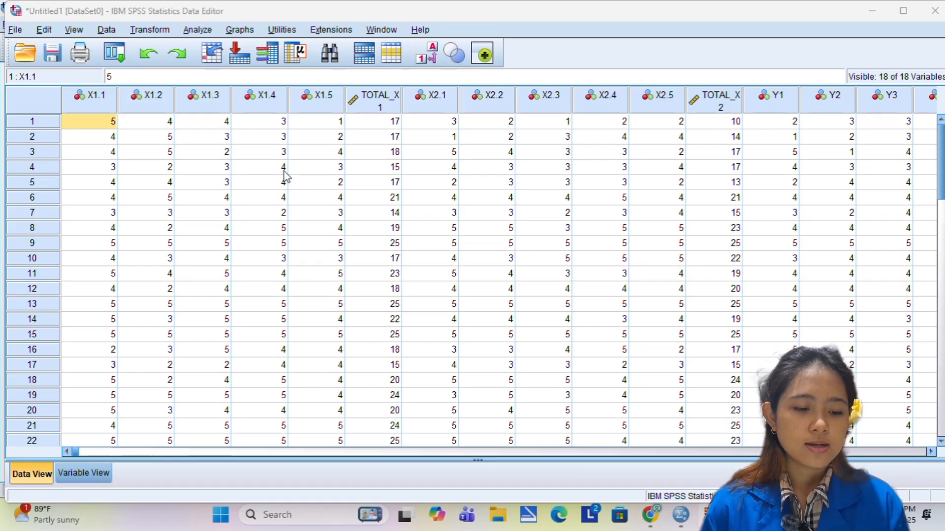
- Open Reliability Analysis and add X1.1 to X1.5 as the items, leaving out TOTAL_X1
click(199, 30)
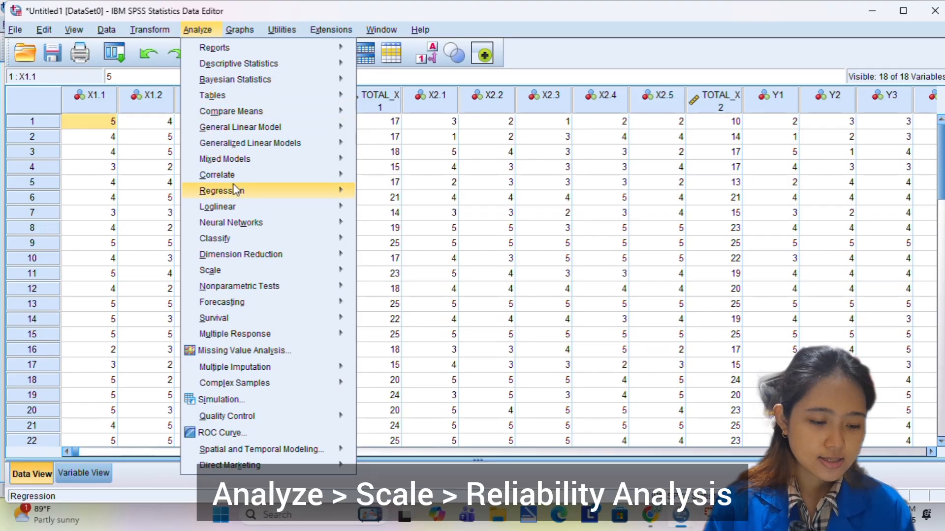
mouse_move(220, 269)
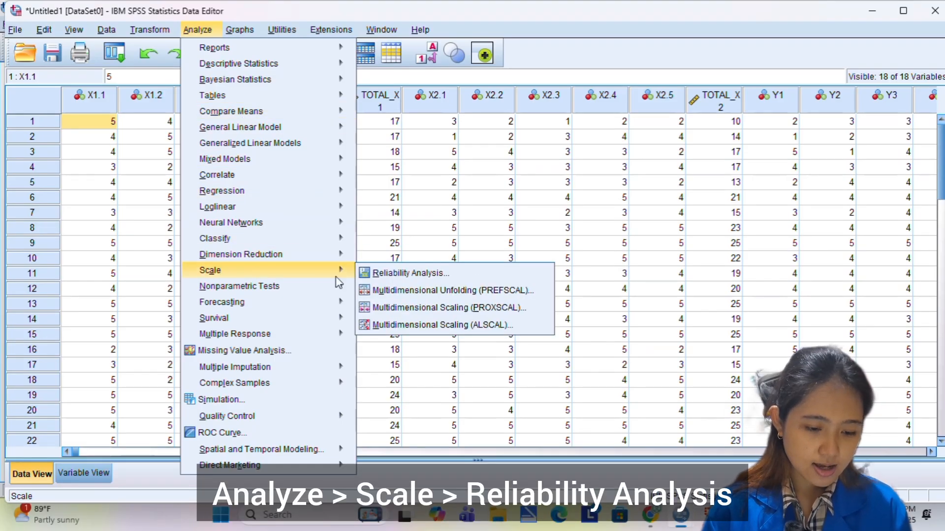
click(381, 276)
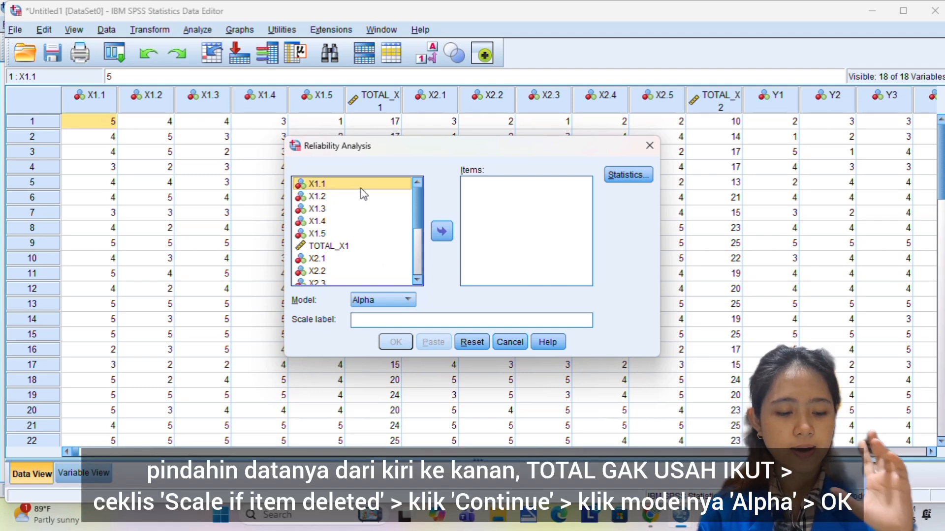
drag(363, 194, 364, 233)
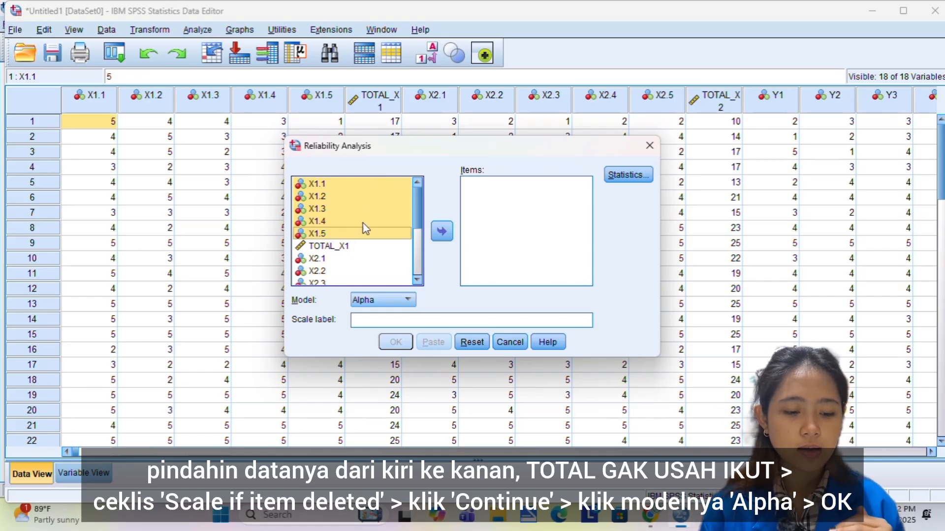
click(442, 230)
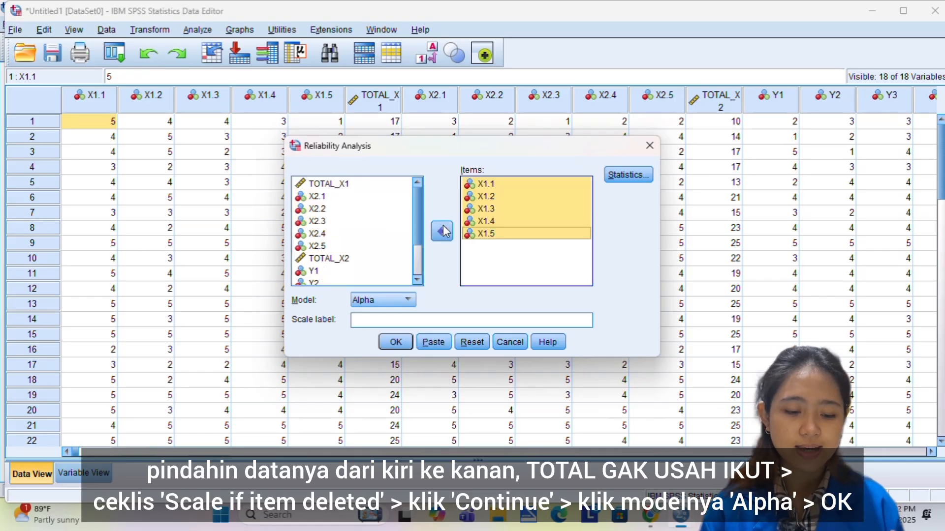
- Run the Alpha reliability analysis with Scale if item deleted statistics and look over the reliability output
click(634, 175)
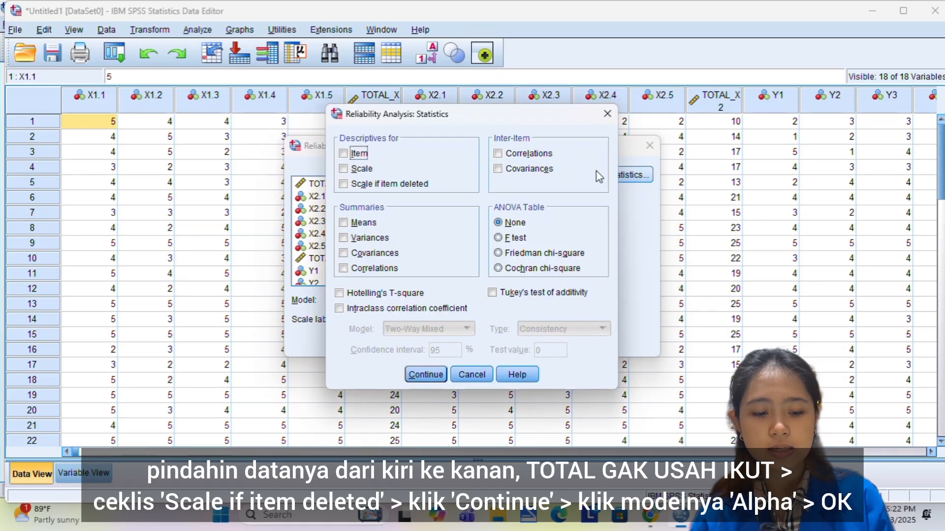
click(379, 186)
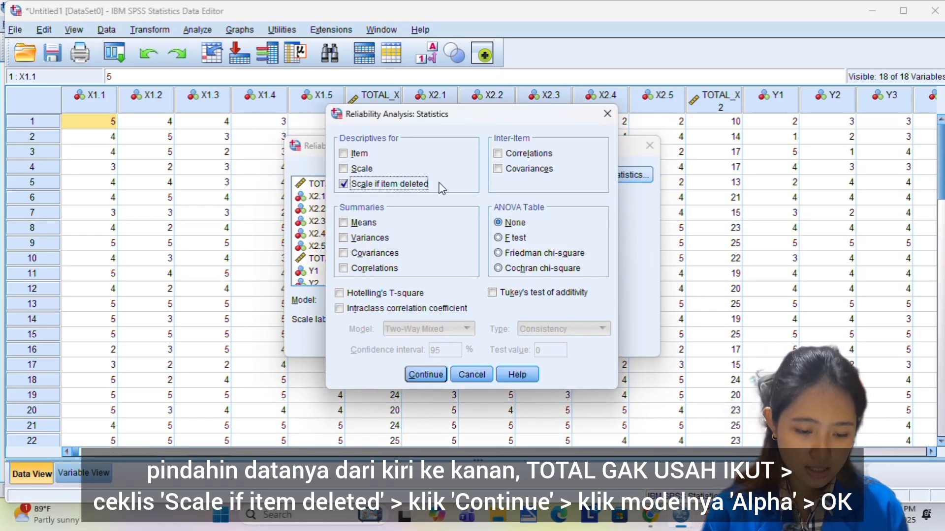
click(426, 379)
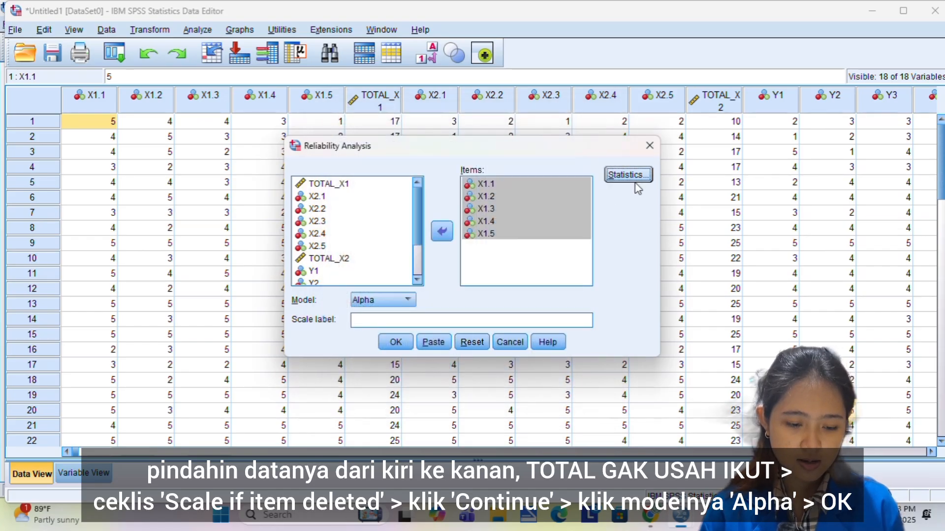
click(400, 344)
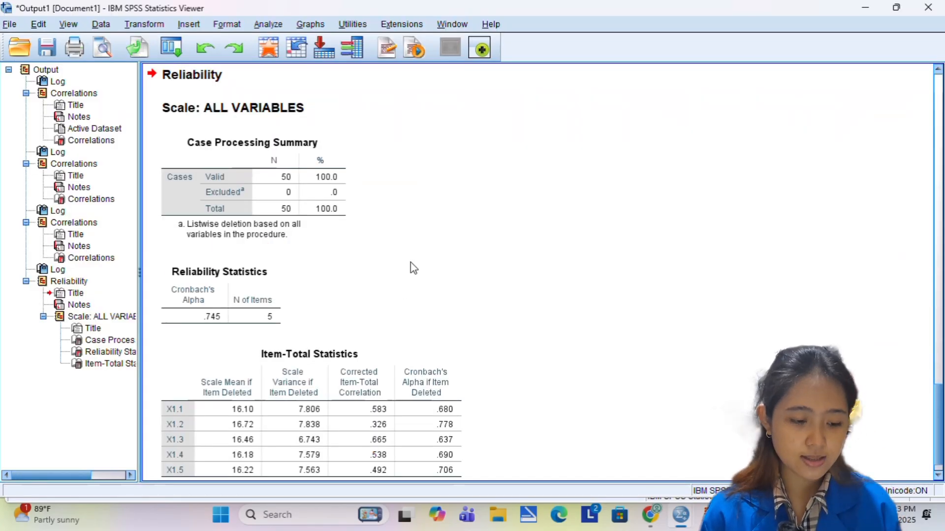
scroll(411, 262, down, 1)
scroll(410, 262, up, 2)
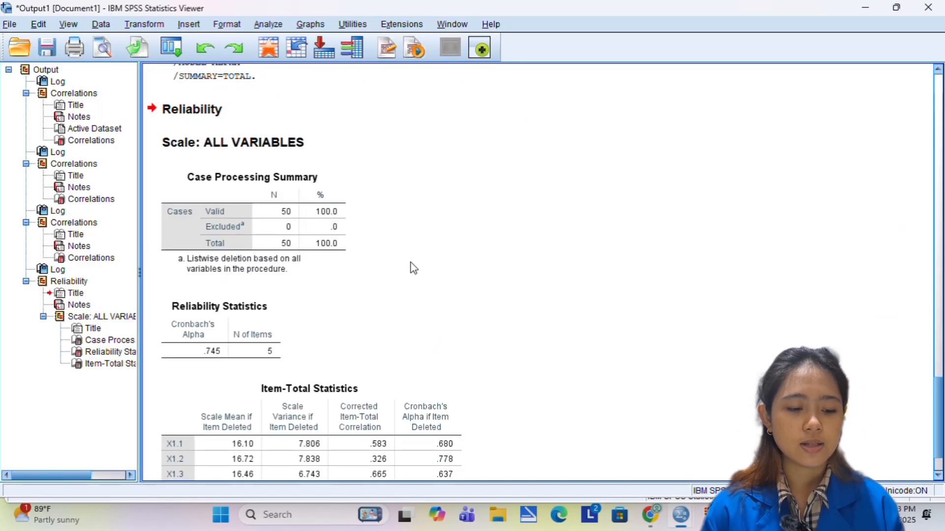
scroll(413, 268, up, 4)
scroll(412, 269, down, 5)
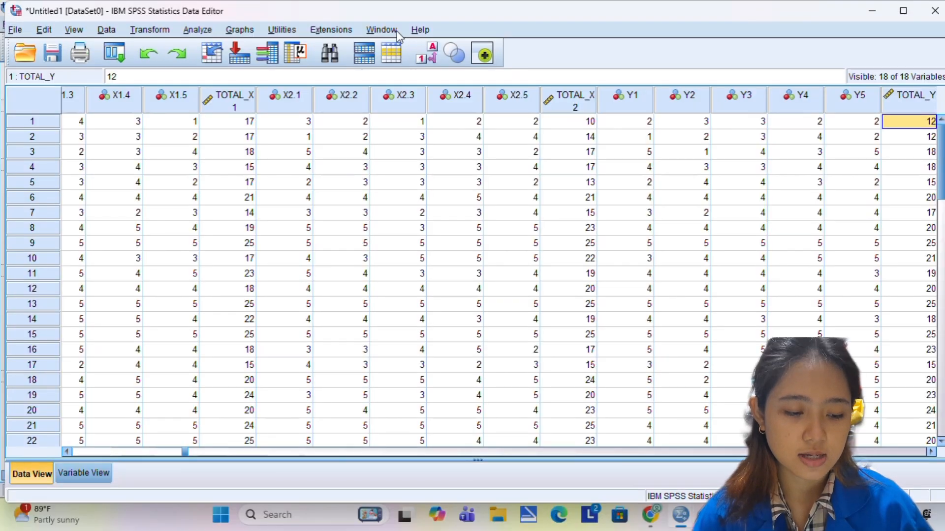
- Go back to case 1 of X1.1 in the data set and open Linear Regression
click(123, 152)
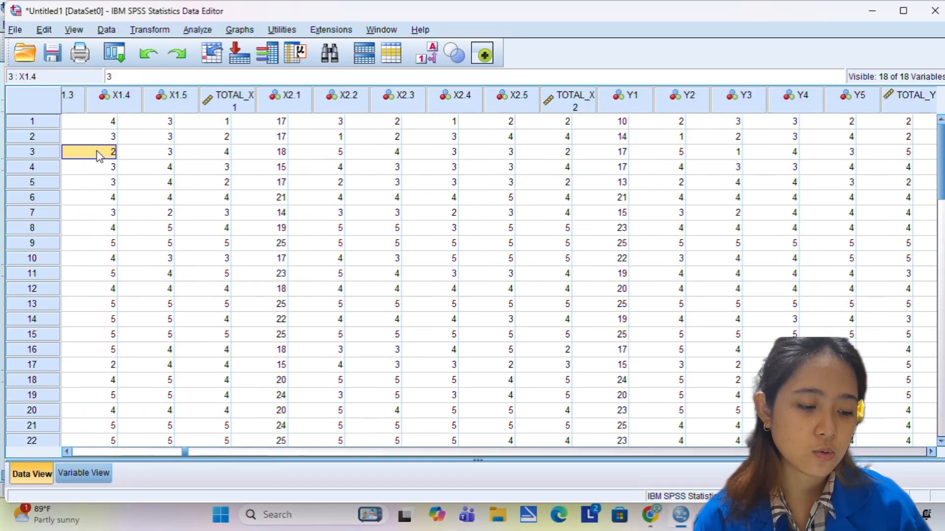
key(Left)
key(Left)
key(Left)
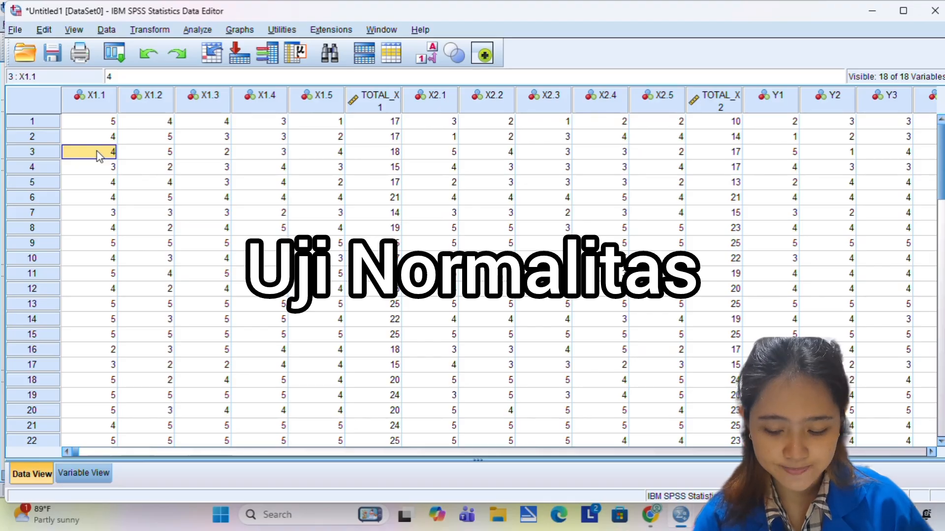
key(Up)
key(Up)
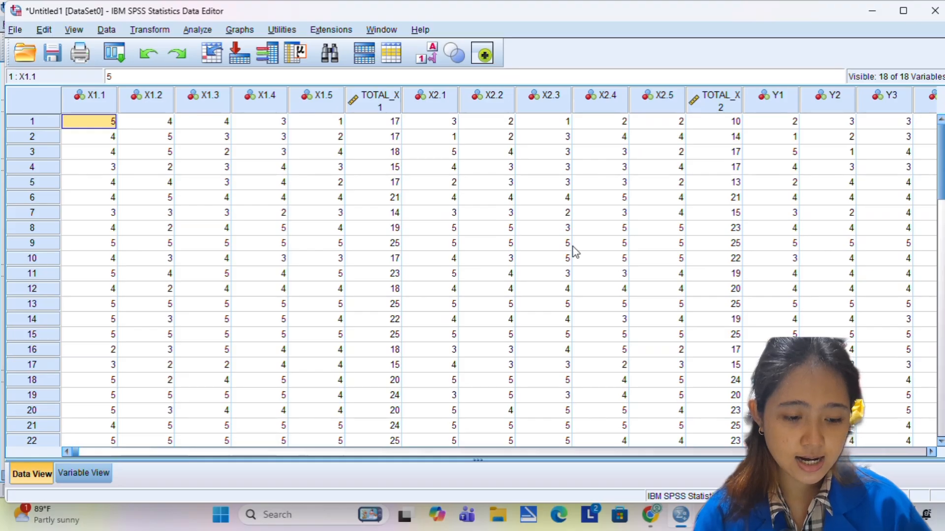
click(196, 31)
mouse_move(233, 192)
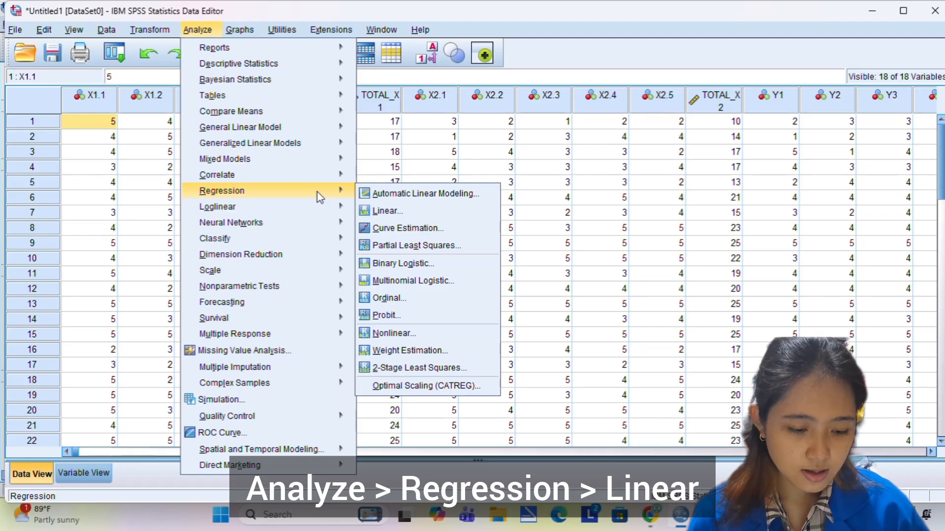
click(388, 212)
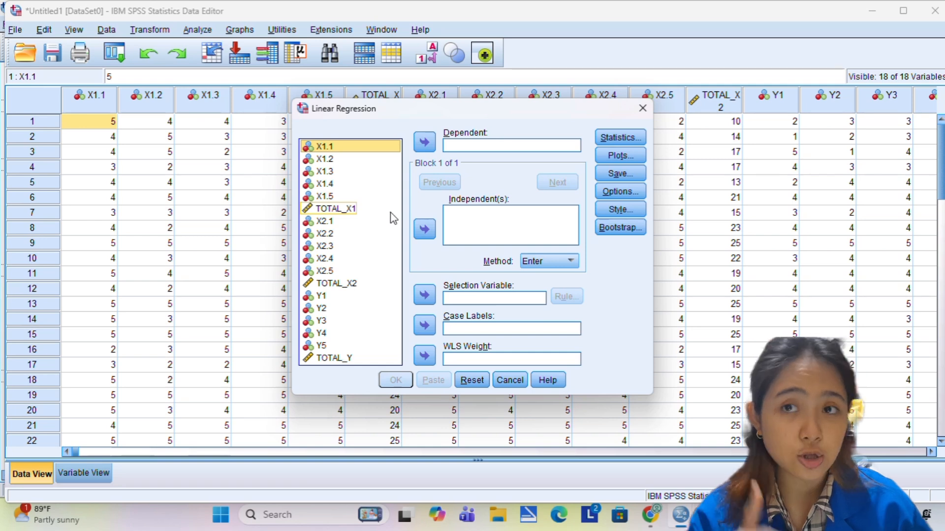
- Assign TOTAL_X1 and TOTAL_X2 as the independent variables and TOTAL_Y as the dependent variable of the regression
click(368, 150)
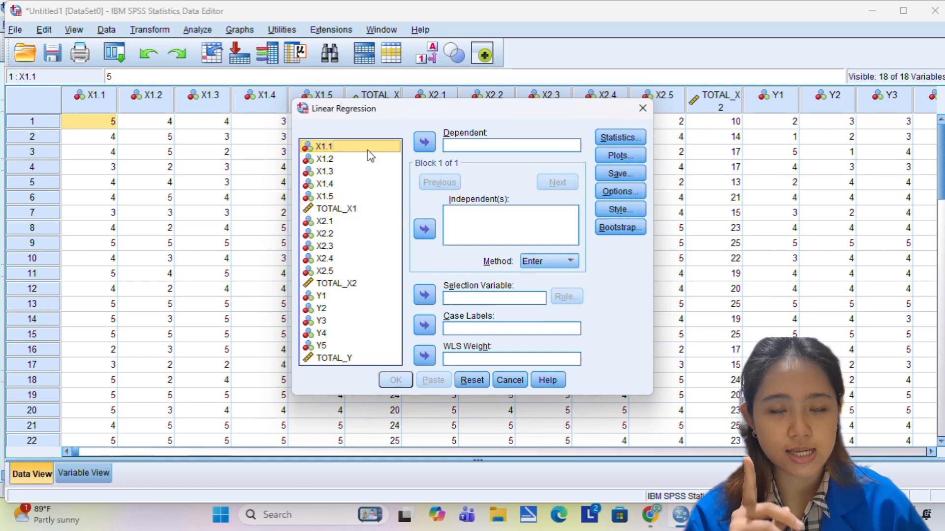
click(371, 210)
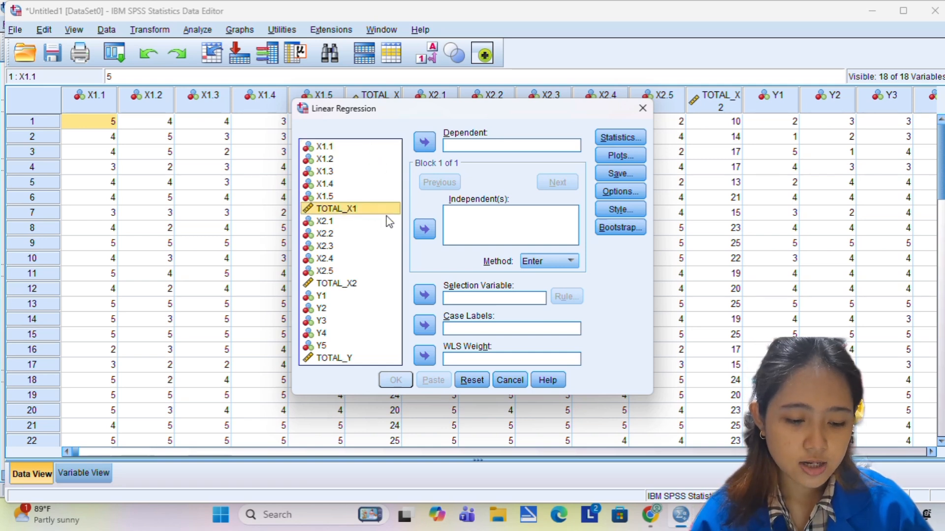
click(356, 286)
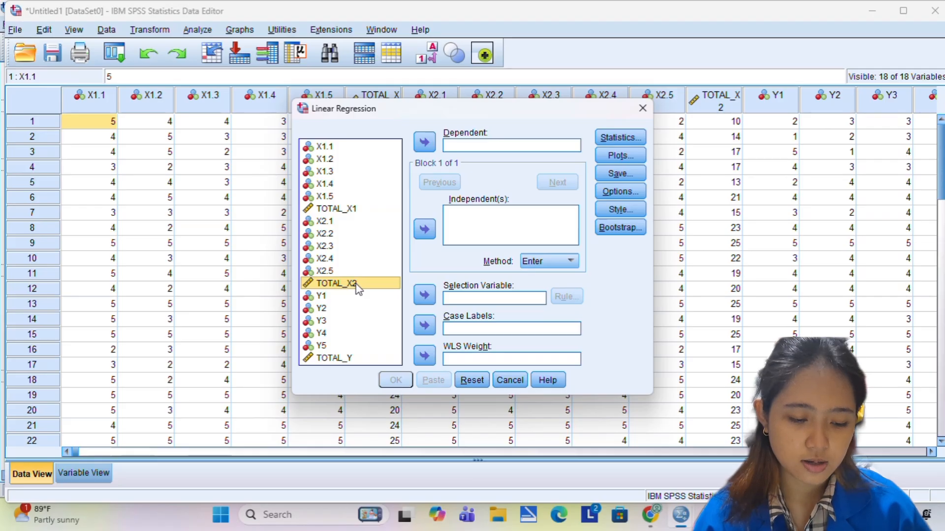
click(379, 213)
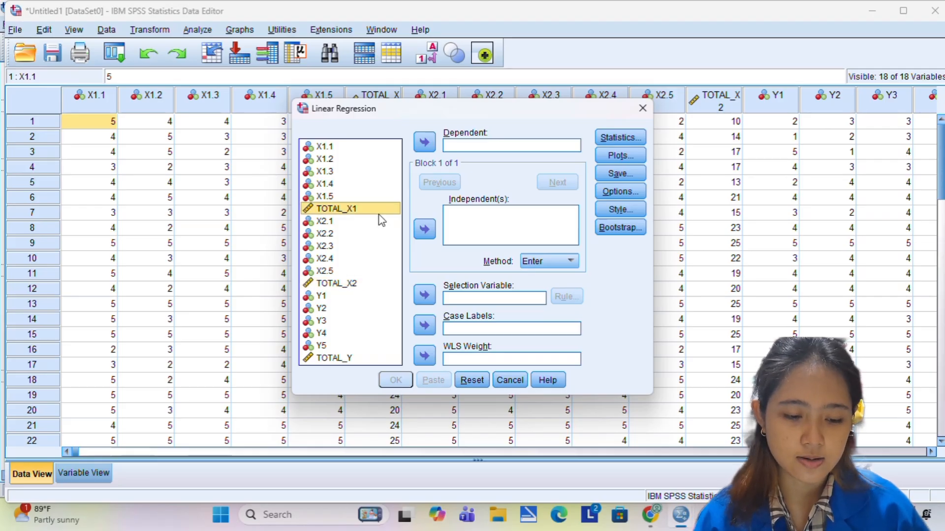
click(425, 229)
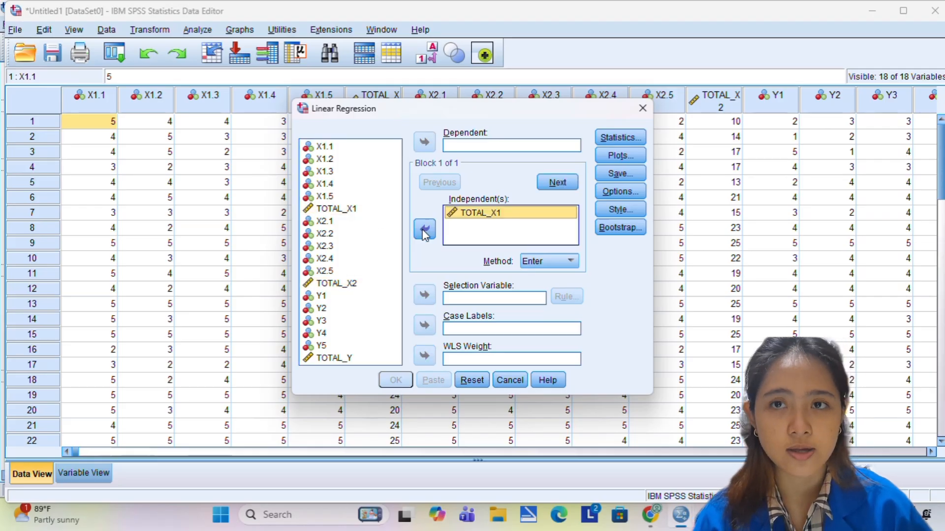
click(355, 285)
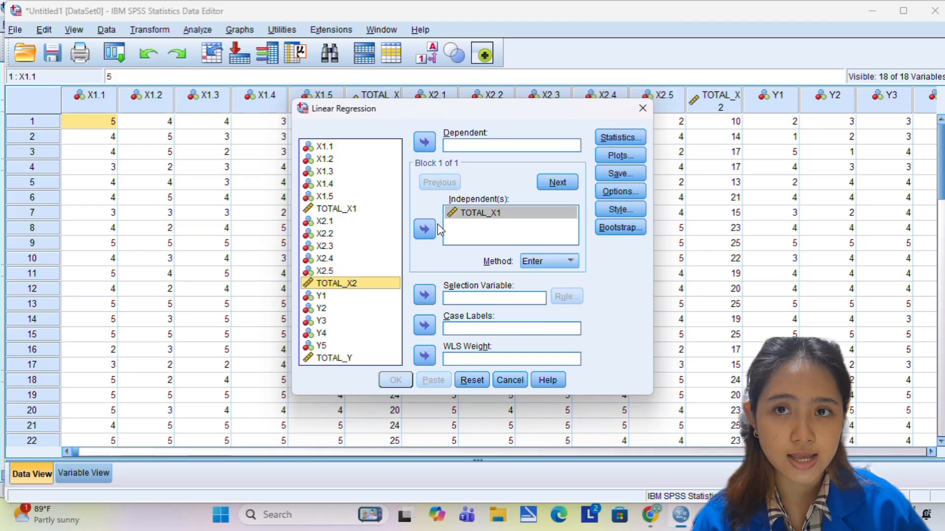
click(426, 229)
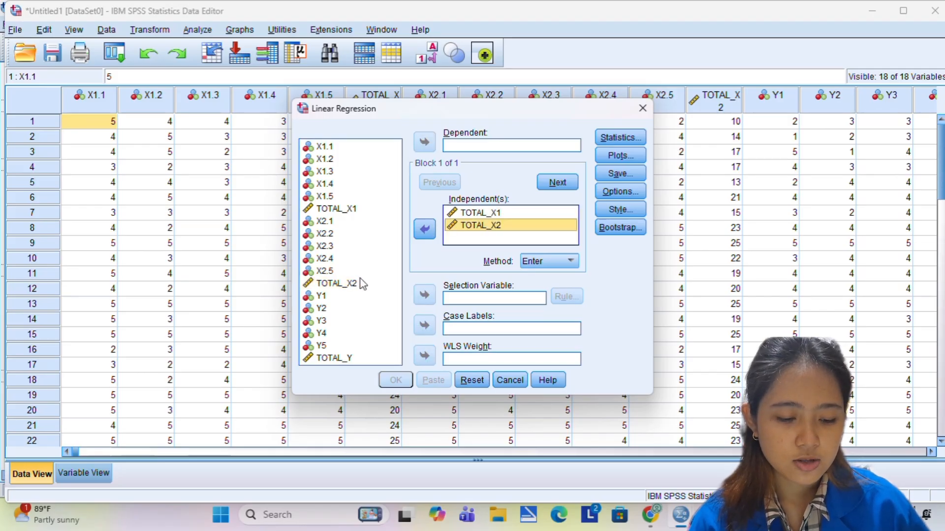
click(339, 358)
click(425, 143)
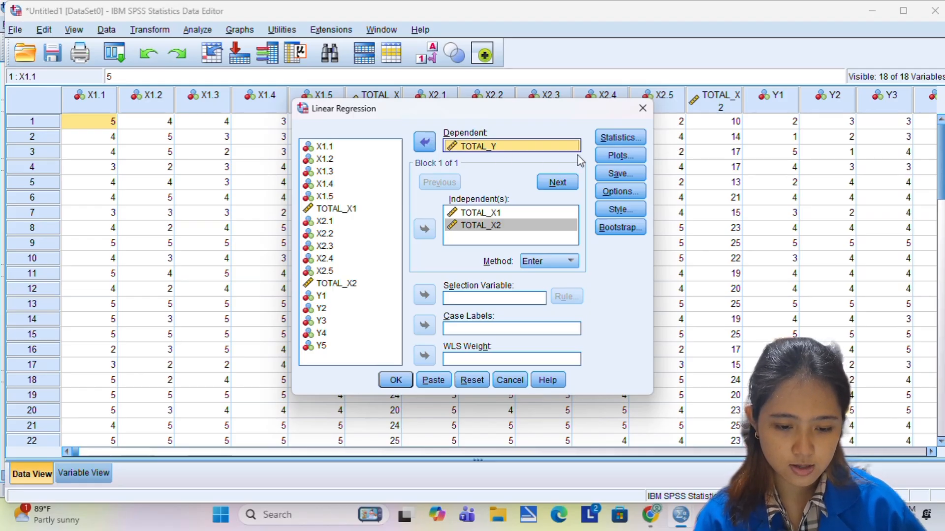
- Add Collinearity diagnostics to the regression statistics, keeping Estimates and Model fit
click(620, 144)
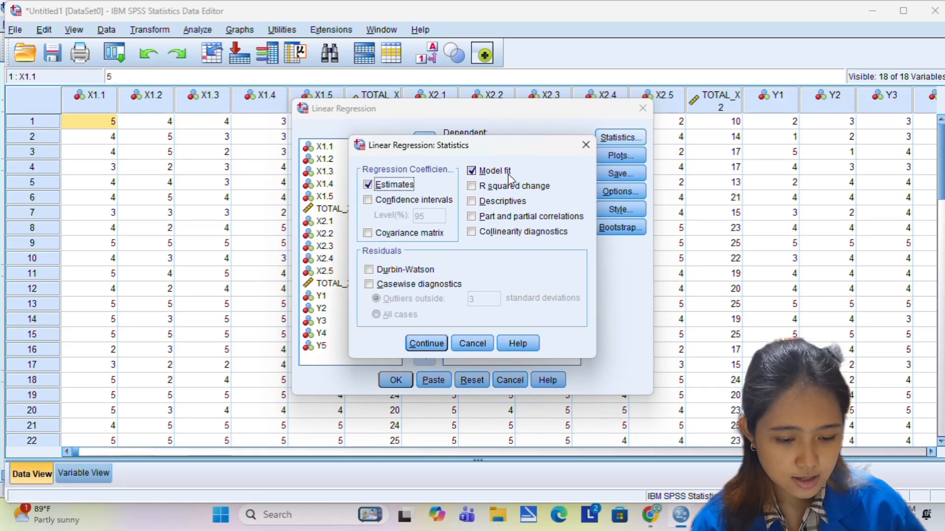
click(496, 237)
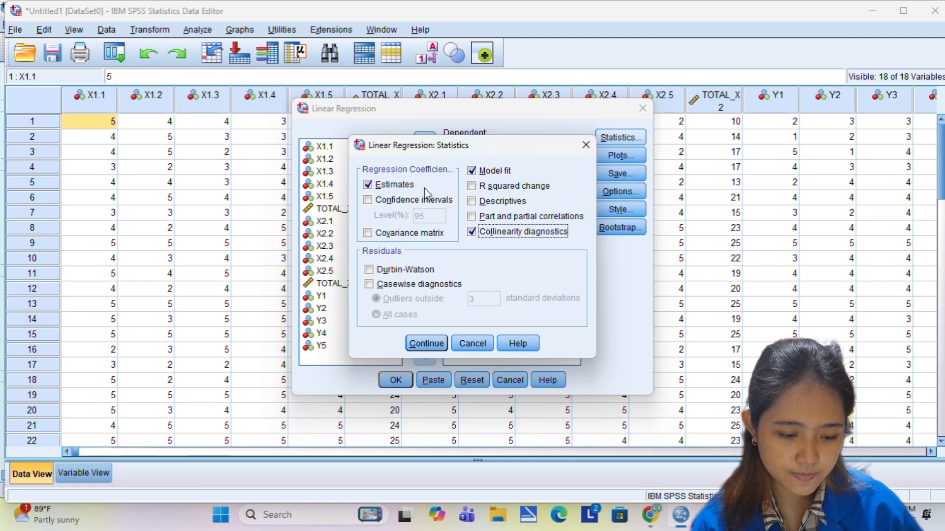
click(429, 343)
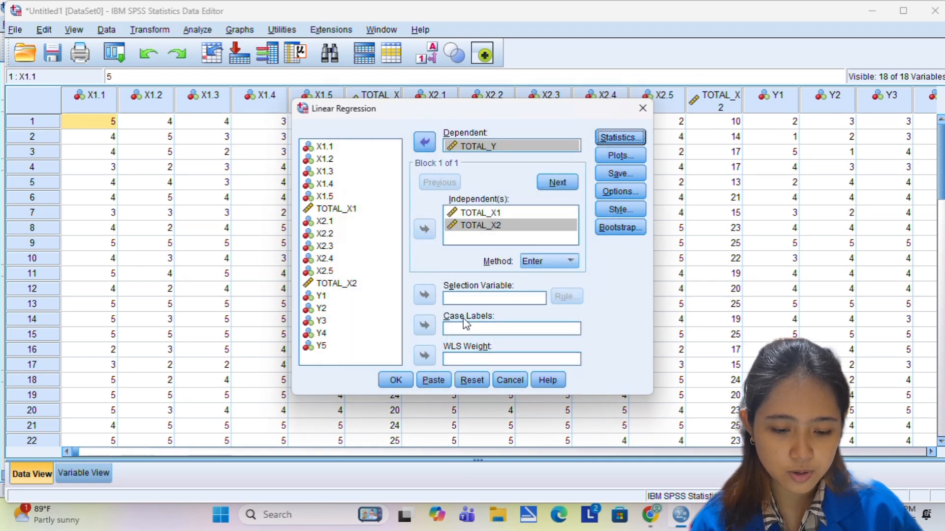
- Set up a residual scatterplot with *SRESID on Y and *ZPRED on X, and include the Histogram and Normal probability plot
click(639, 157)
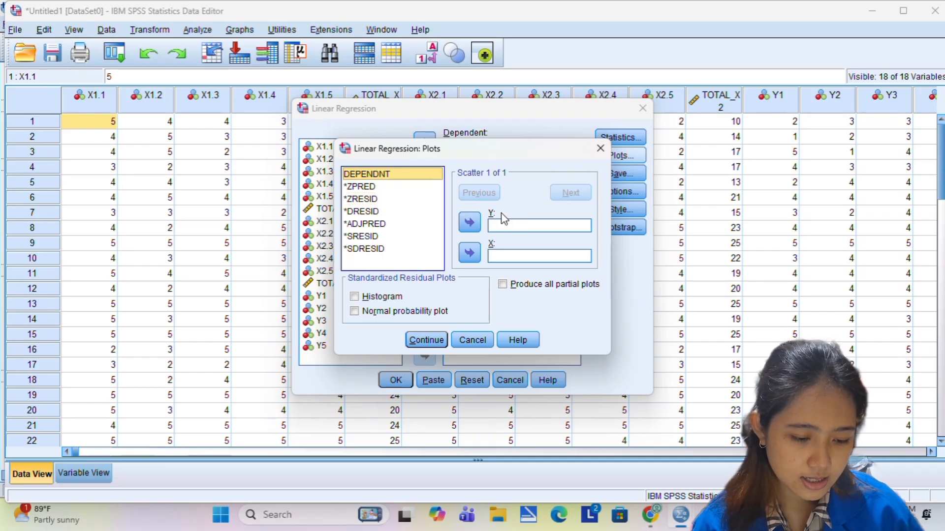
click(394, 239)
click(470, 223)
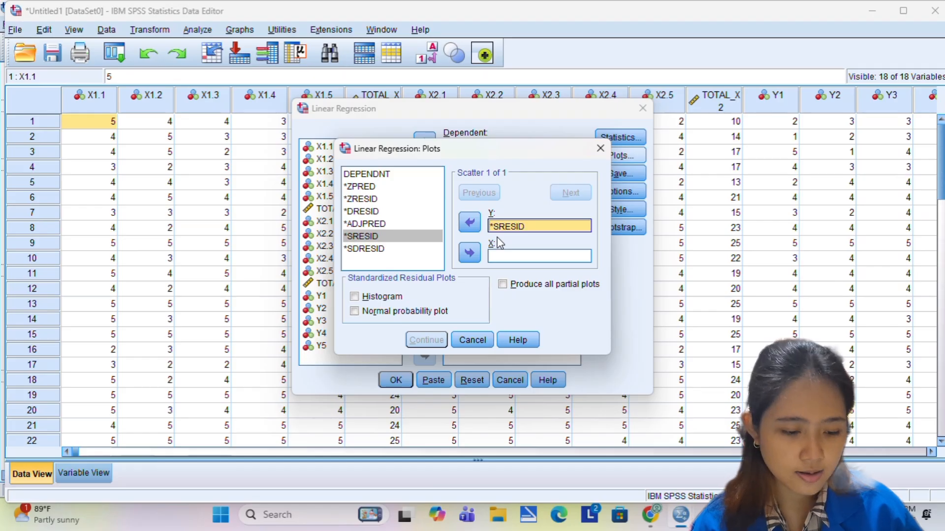
click(387, 187)
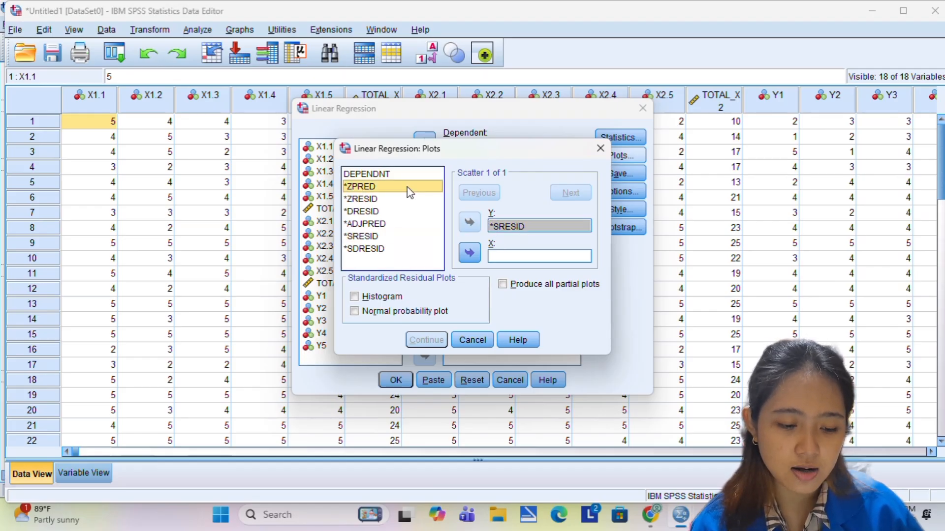
click(470, 253)
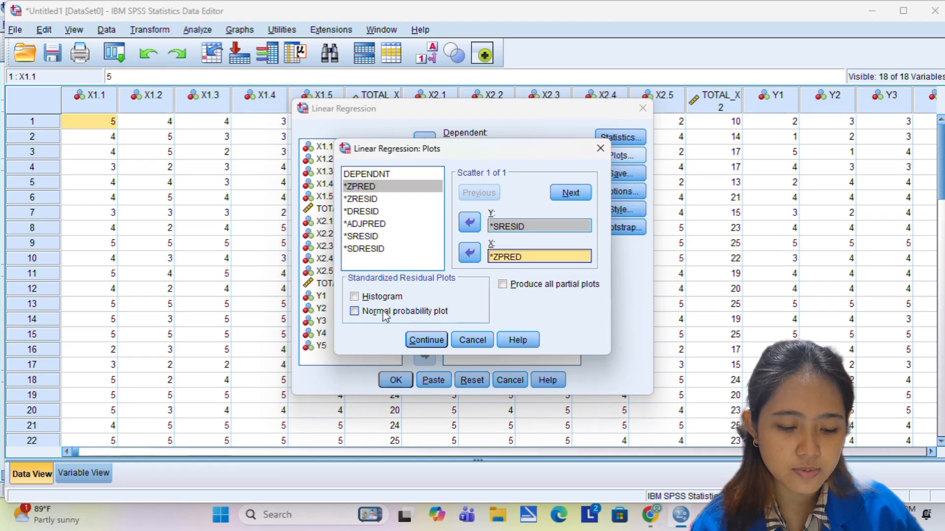
click(355, 296)
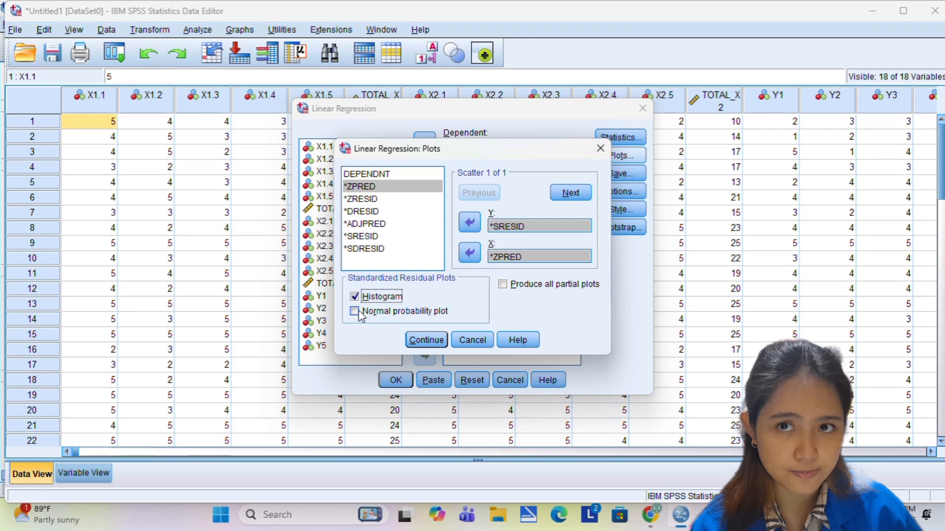
click(354, 312)
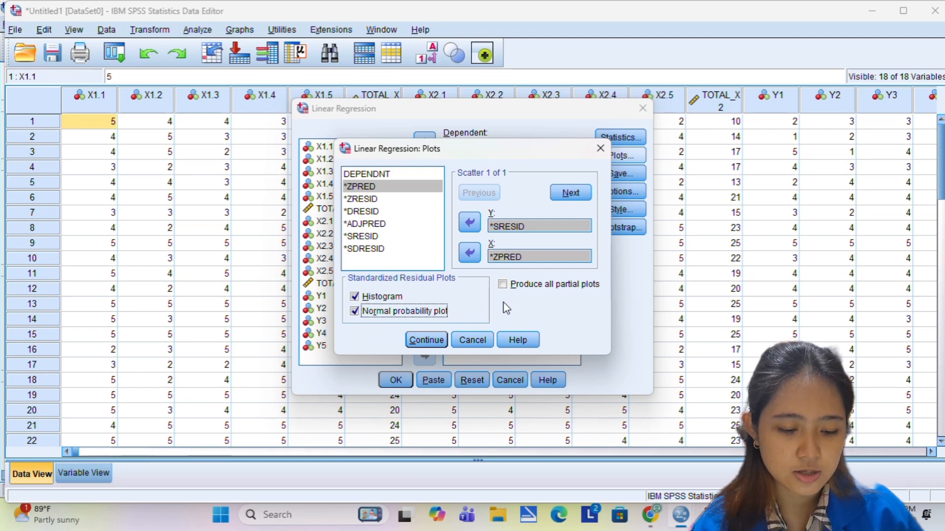
click(426, 340)
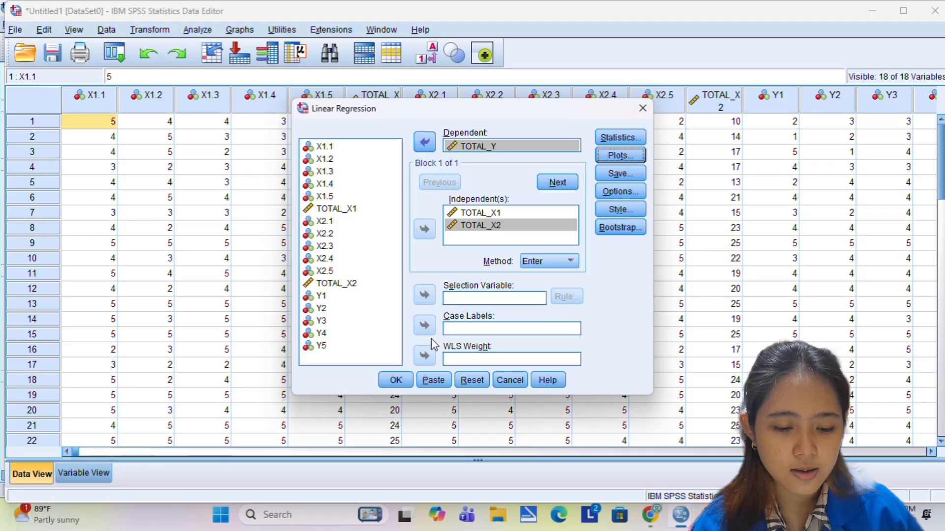
- Save the Unstandardized residuals as a new variable and run the regression
click(622, 174)
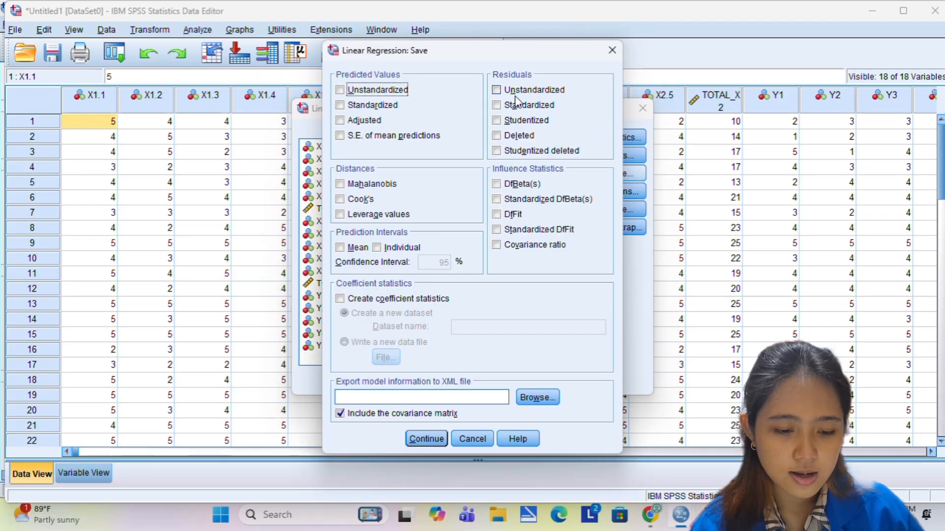
click(495, 93)
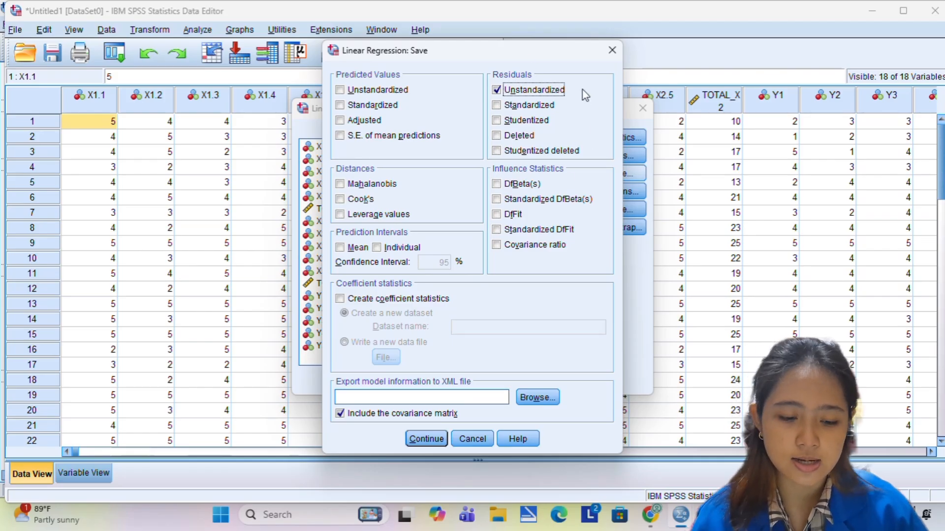
click(430, 444)
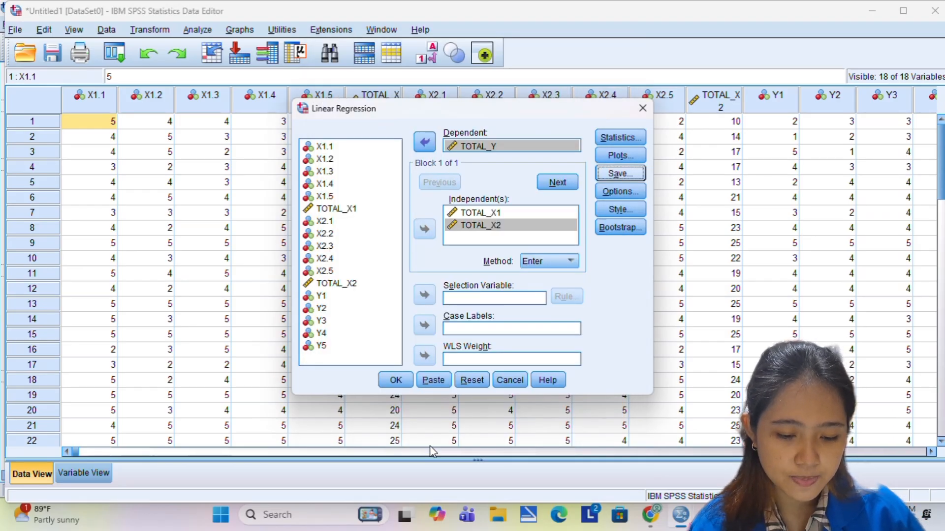
click(394, 381)
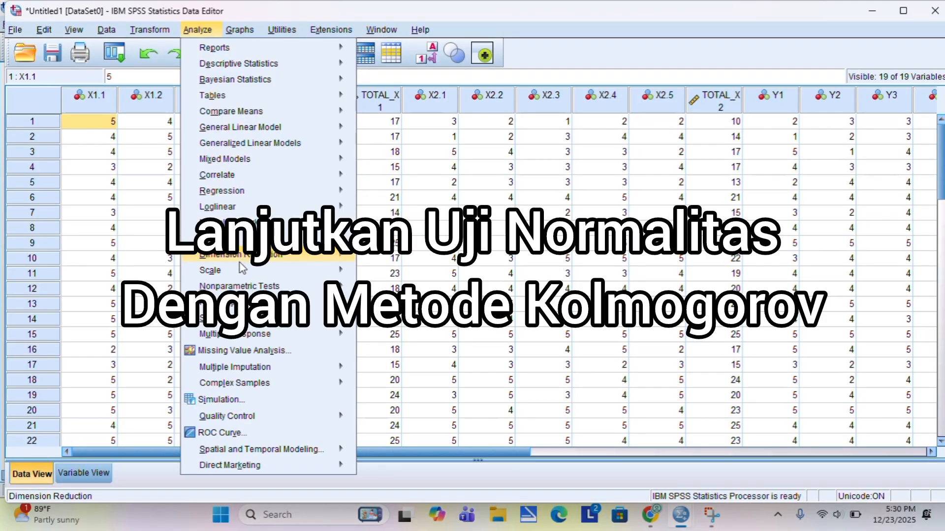
- Run a legacy One-Sample Kolmogorov-Smirnov test on the unstandardized residual against the Normal distribution
mouse_move(269, 287)
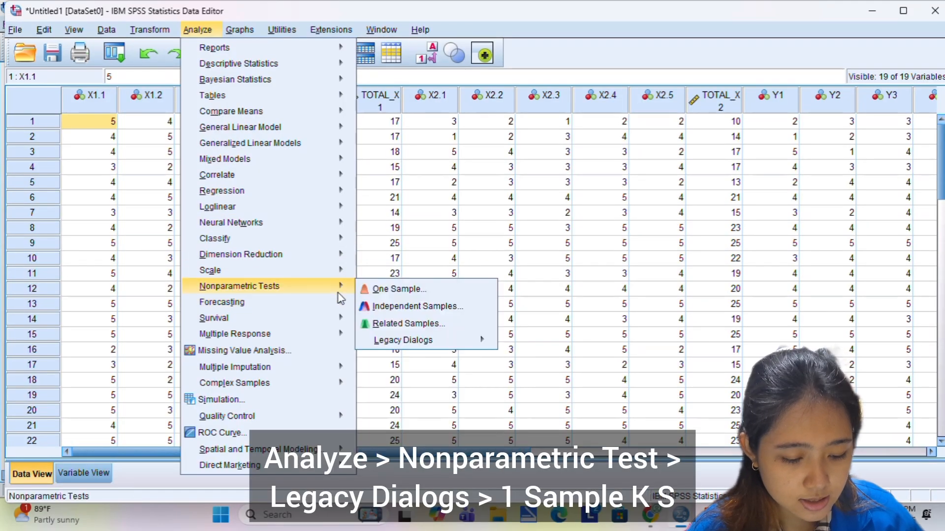
mouse_move(409, 341)
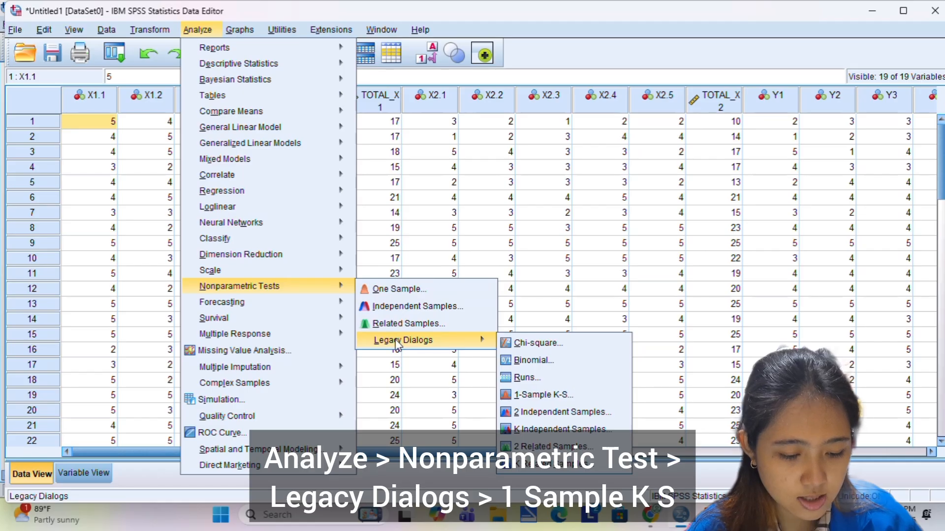
click(536, 395)
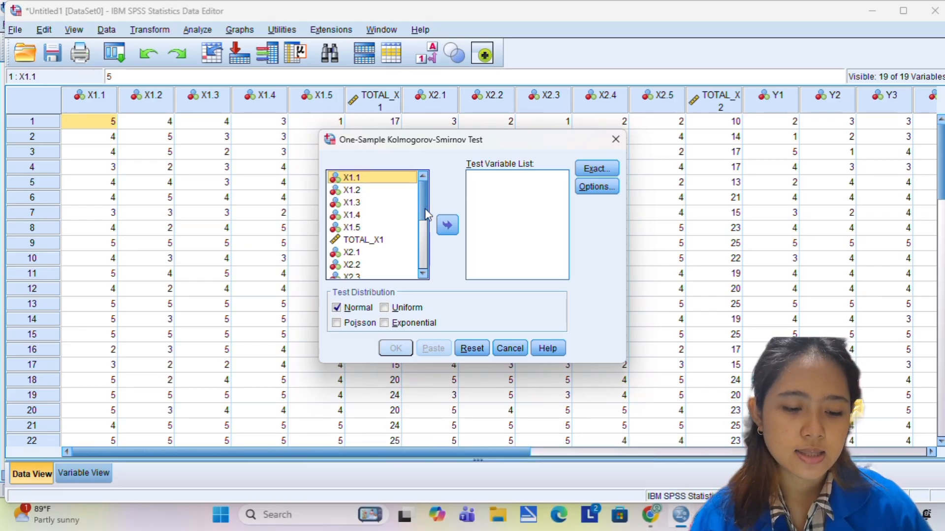
drag(424, 208, 433, 291)
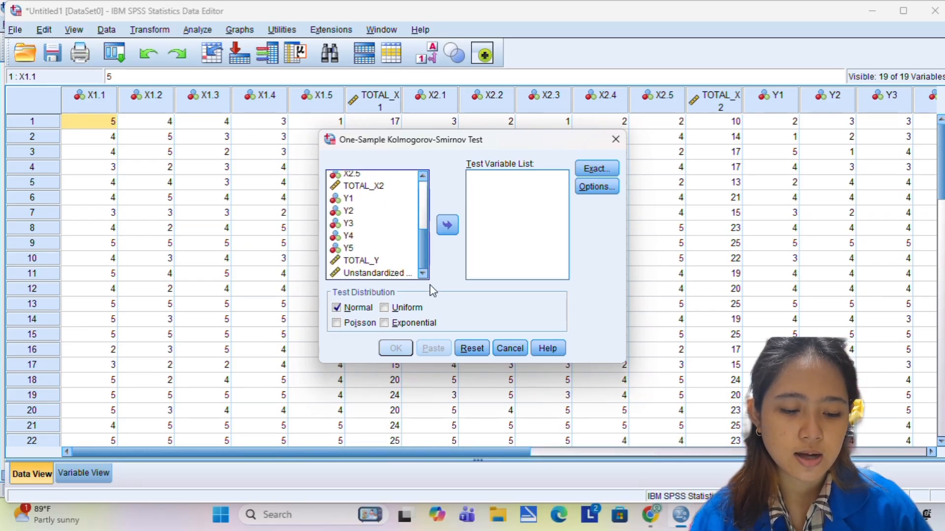
click(389, 274)
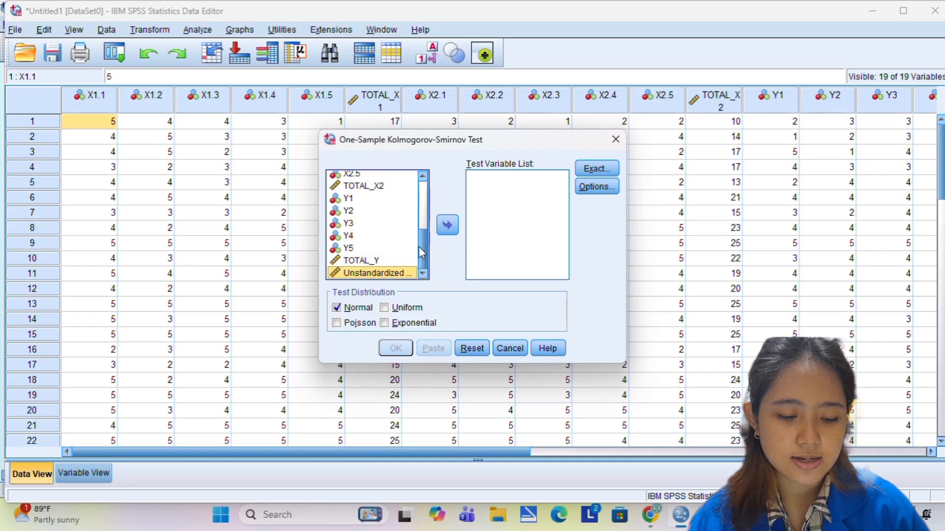
click(448, 226)
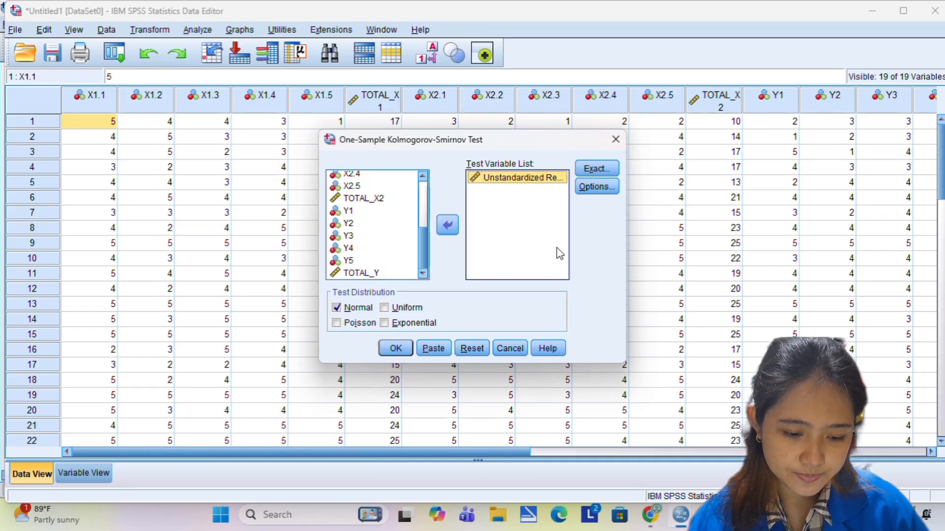
click(396, 350)
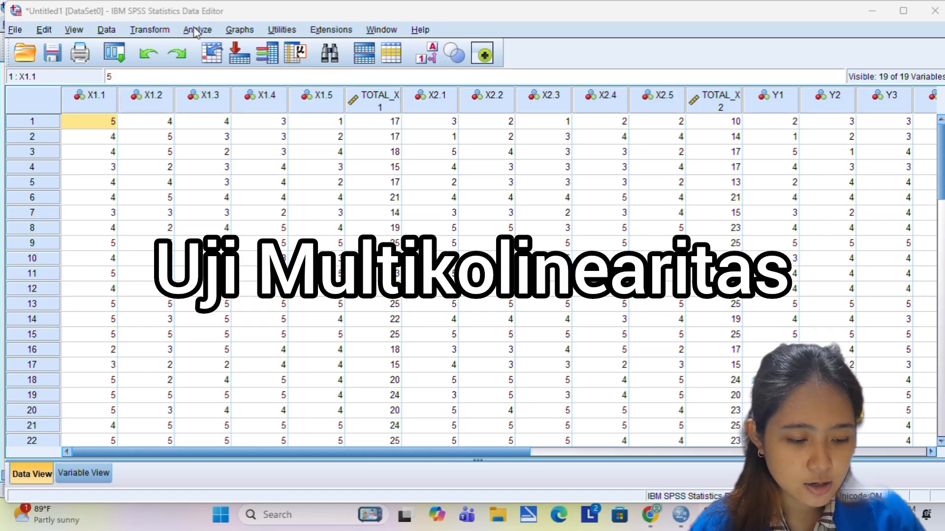
- Reopen Linear Regression and limit its statistics to Collinearity diagnostics, turning off Model fit and Estimates
click(197, 30)
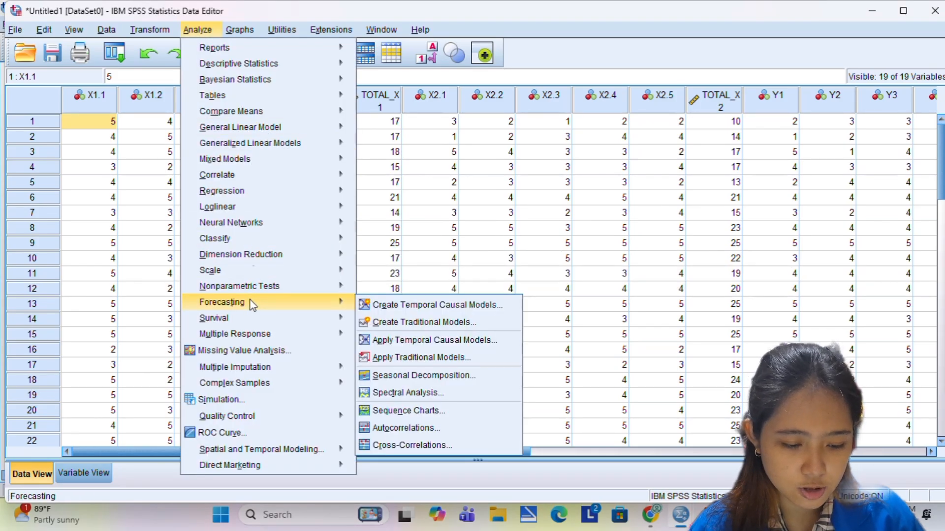
mouse_move(235, 197)
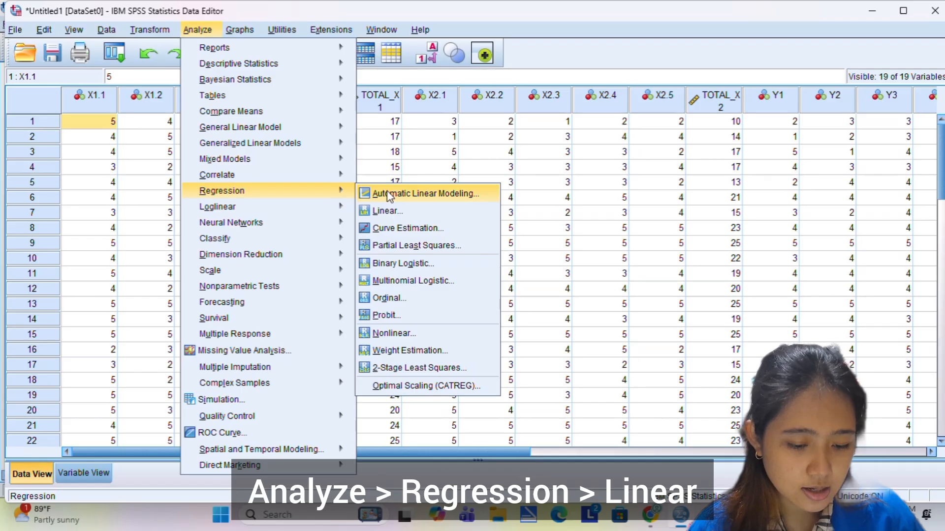
click(410, 215)
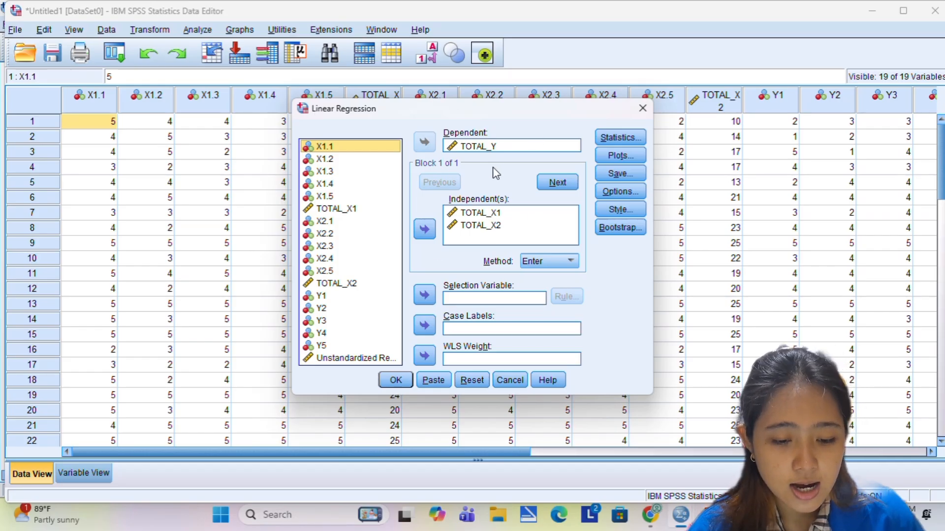
click(624, 139)
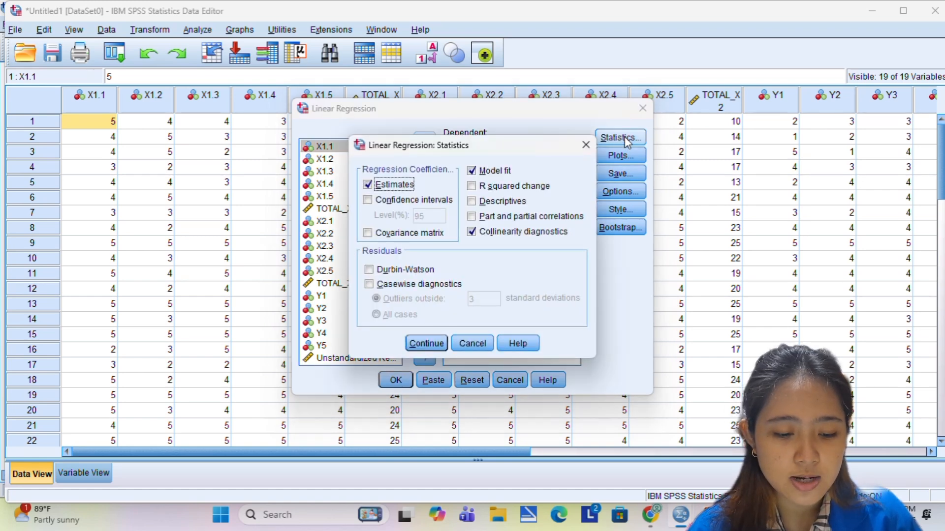
click(471, 171)
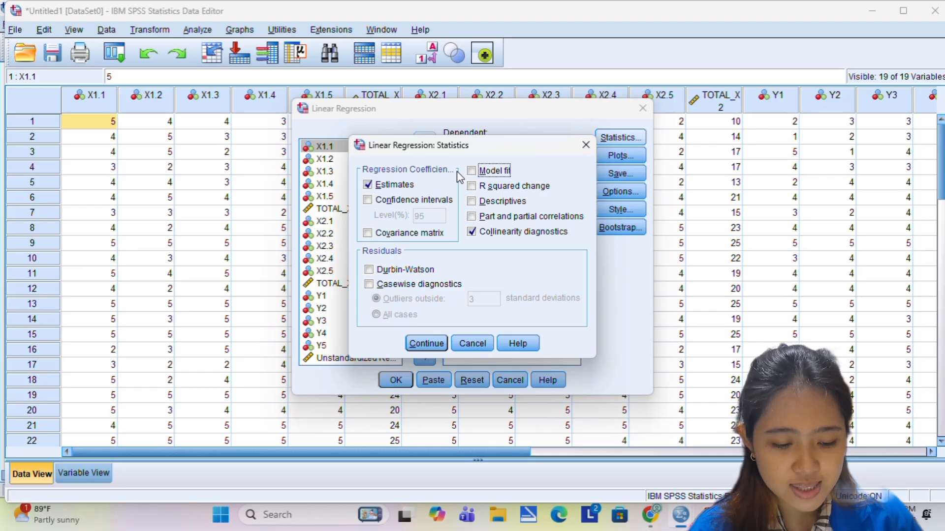
click(372, 186)
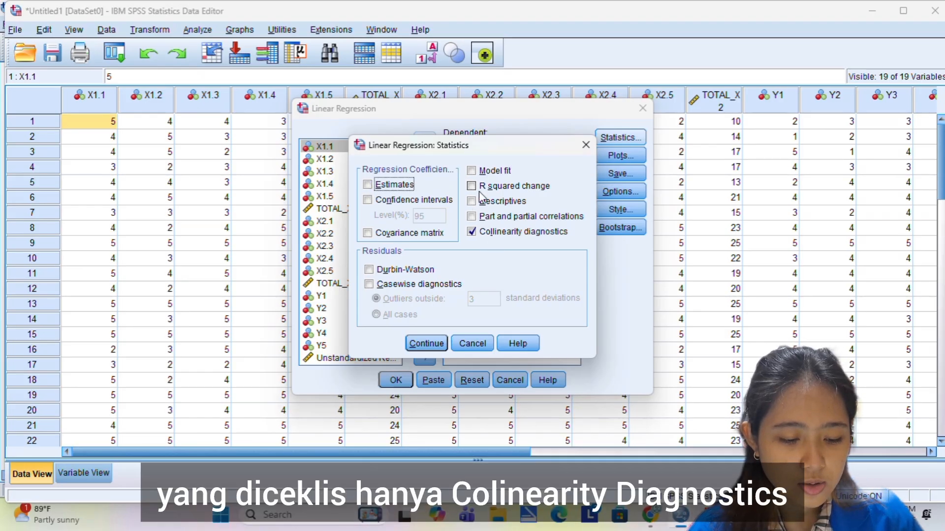
click(471, 231)
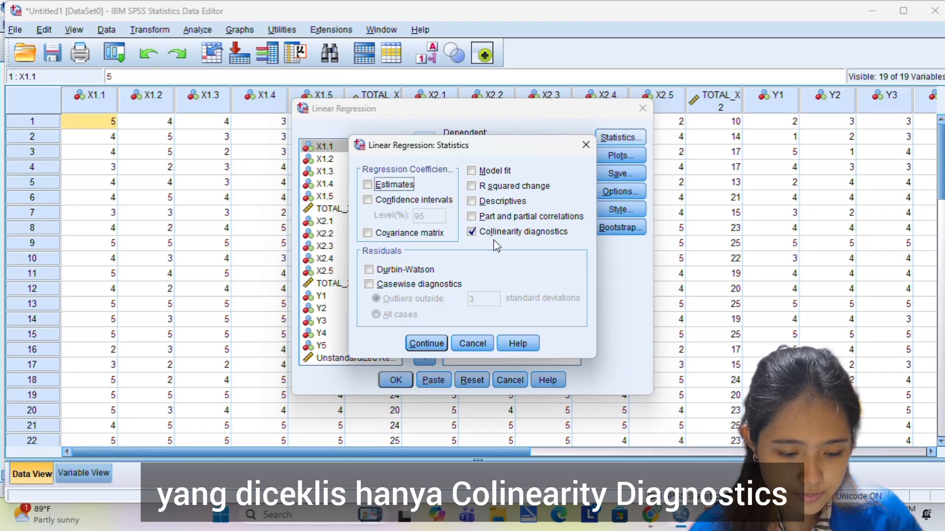
click(368, 185)
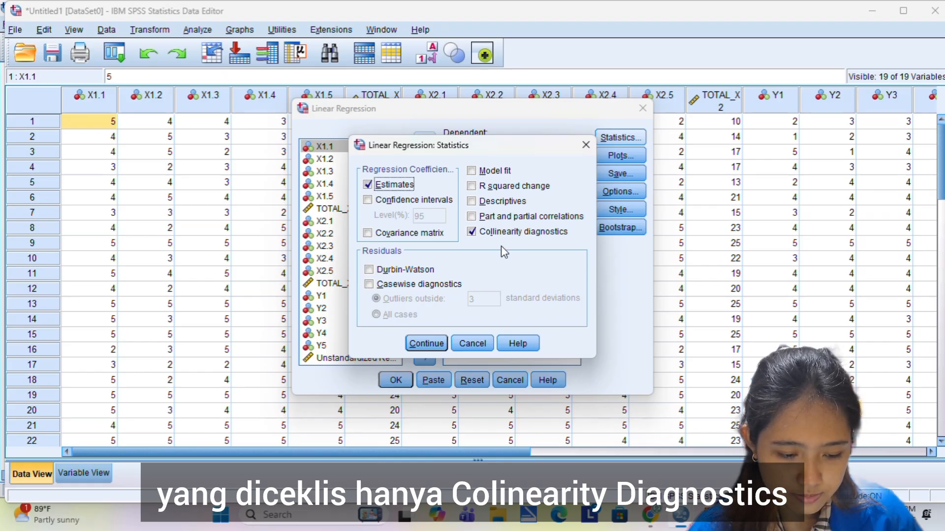
click(368, 185)
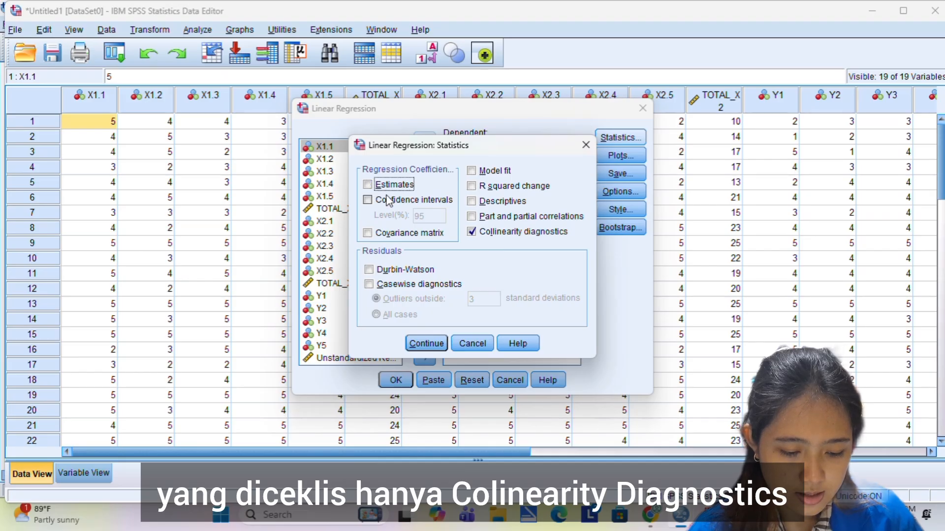
click(426, 344)
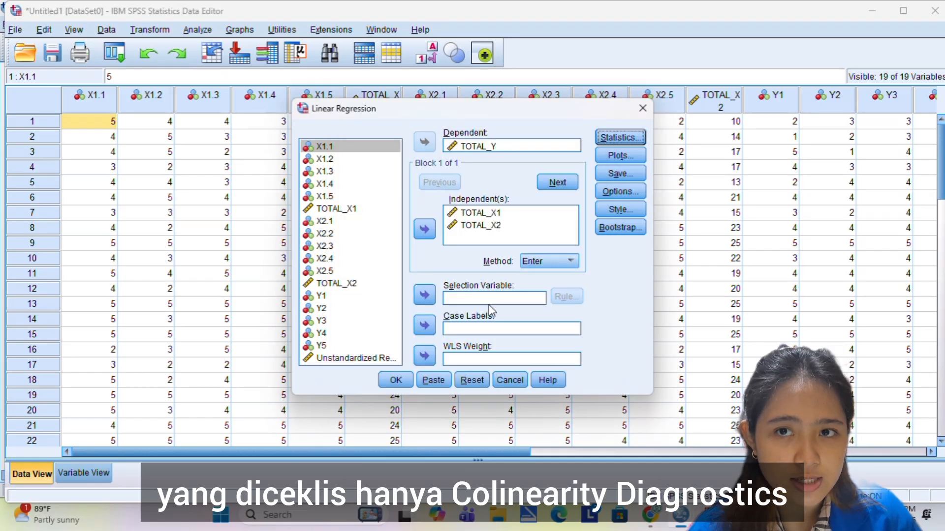
- Remove *SRESID and *ZPRED from the regression scatterplot axes and turn off the residual Histogram
click(604, 155)
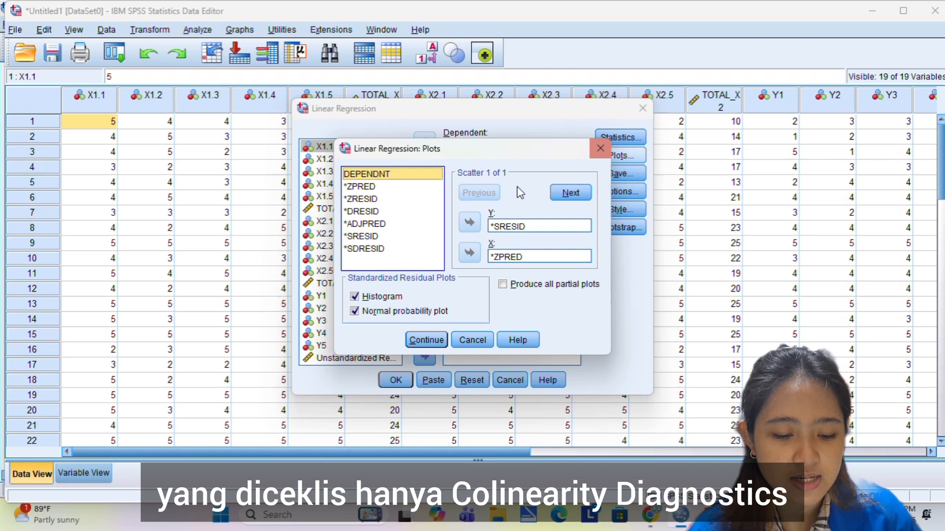
click(505, 226)
double_click(506, 227)
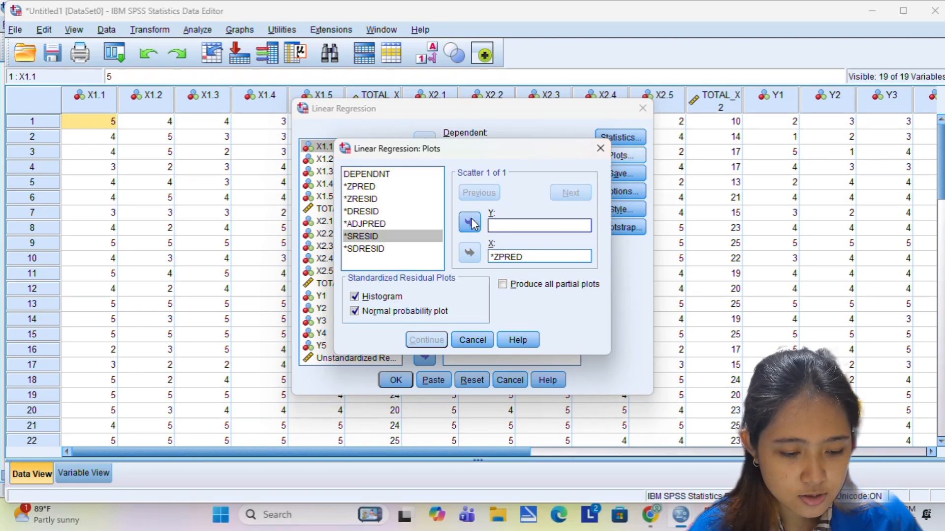
click(515, 257)
click(472, 254)
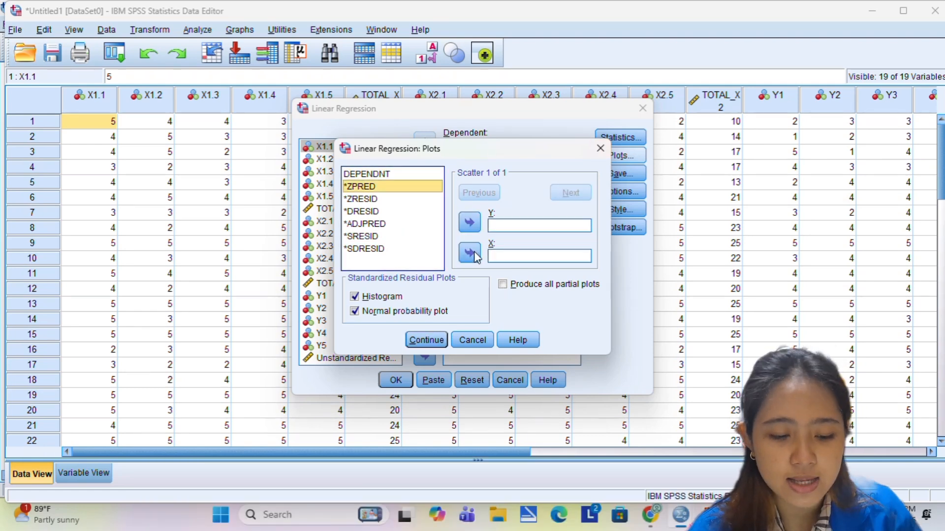
click(360, 297)
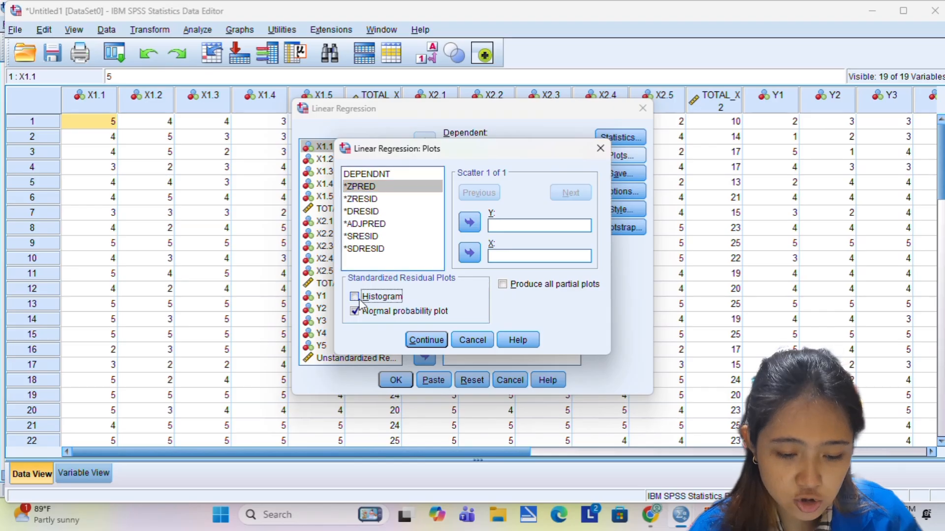
click(424, 339)
- Turn off saving of the Unstandardized residuals for this regression
click(621, 174)
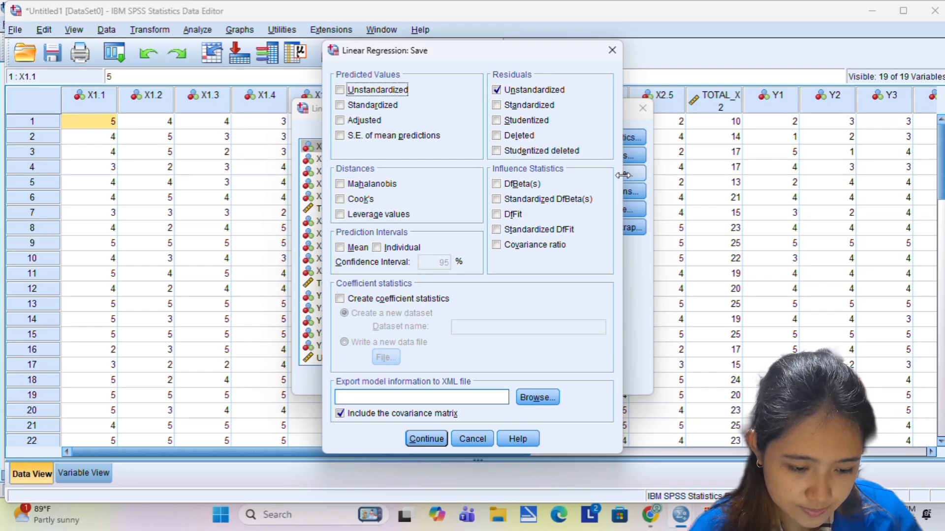
click(497, 91)
click(496, 90)
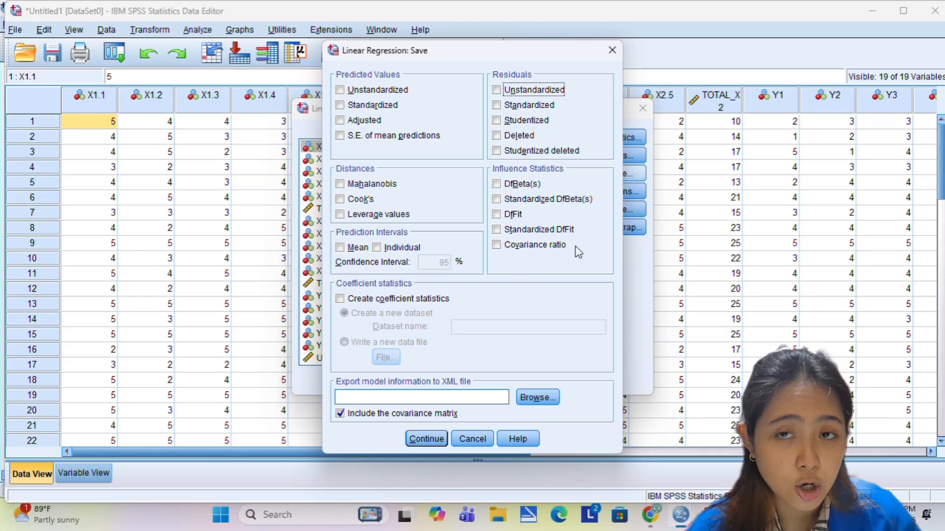
click(426, 438)
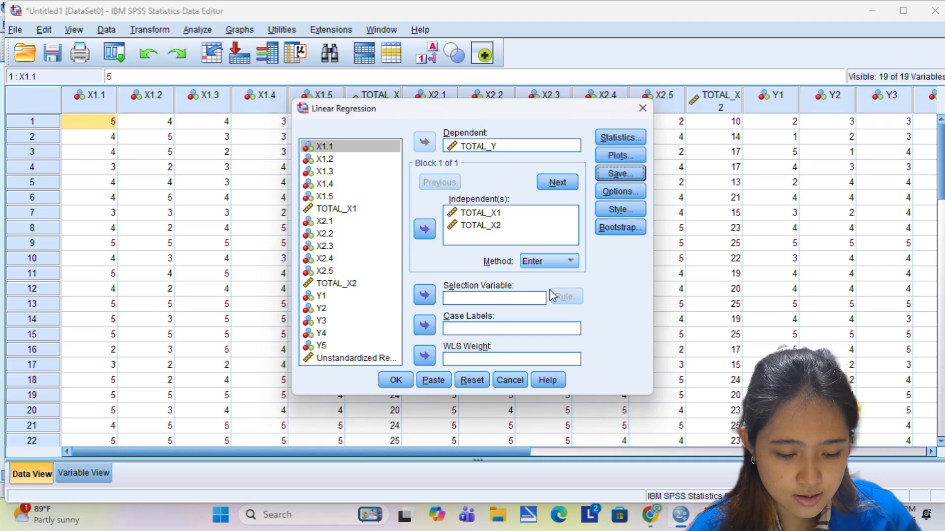
- Run the TOTAL_Y regression and review its Collinearity Diagnostics, Residuals Statistics and scatterplot output
click(396, 380)
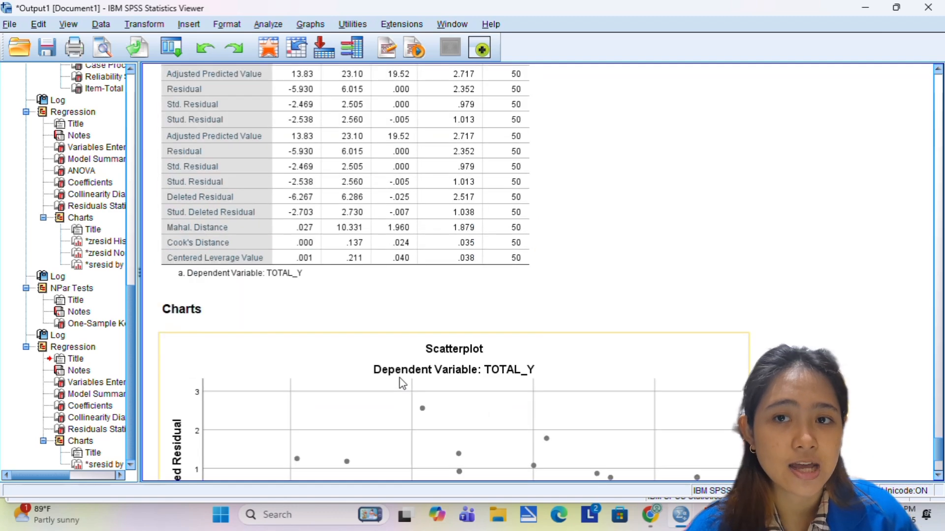
scroll(402, 384, up, 5)
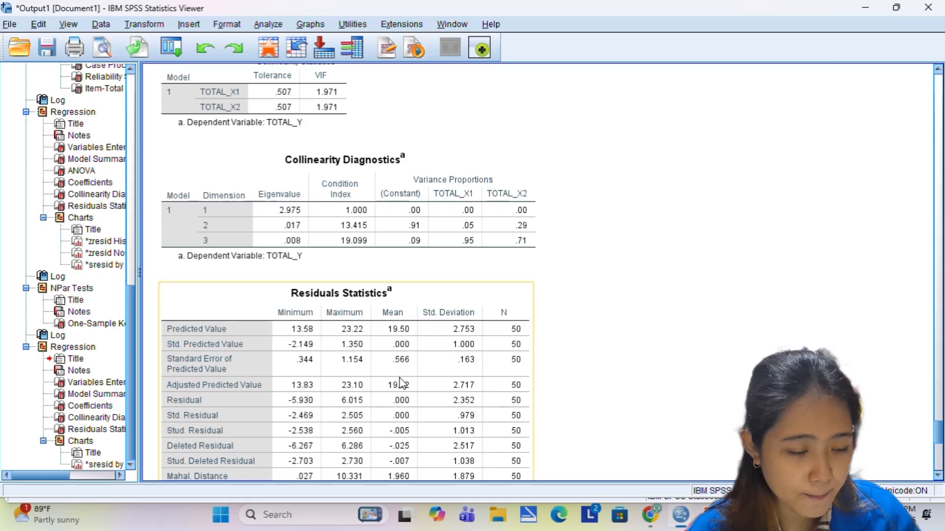
scroll(401, 382, down, 2)
scroll(402, 384, down, 10)
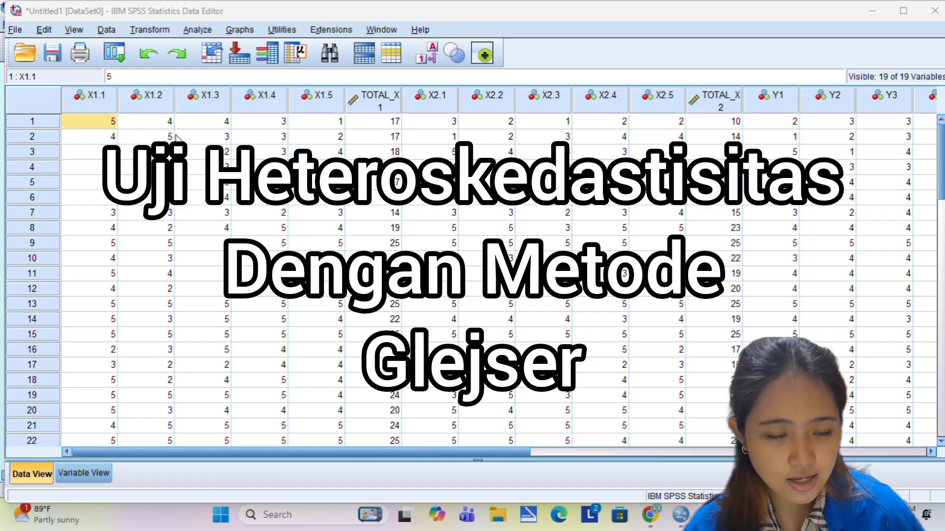
- Start a Compute Variable transformation with ABS_RES as the target variable for the Glejser heteroscedasticity test
click(149, 31)
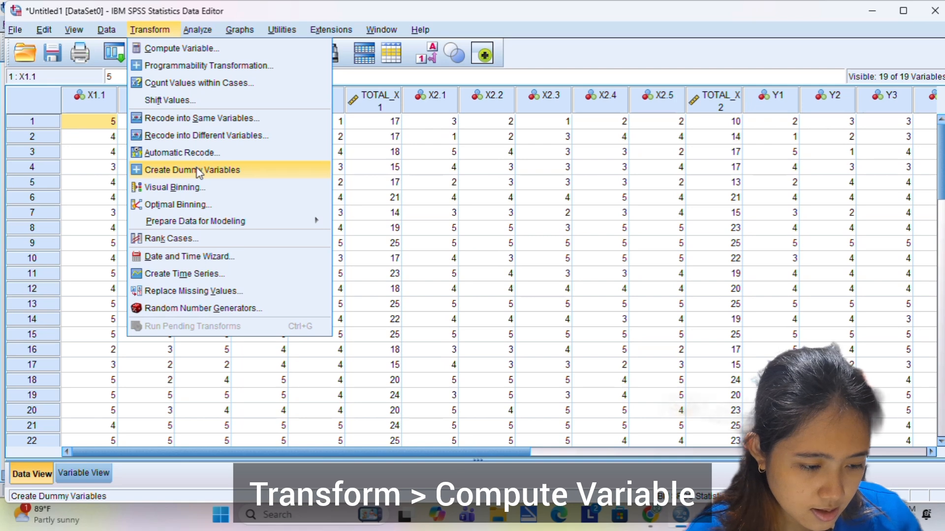
click(208, 49)
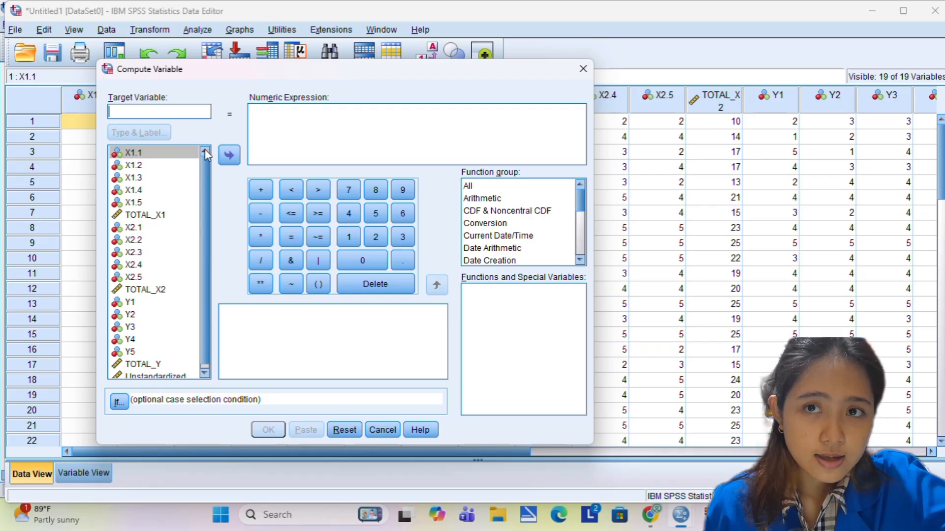
click(317, 111)
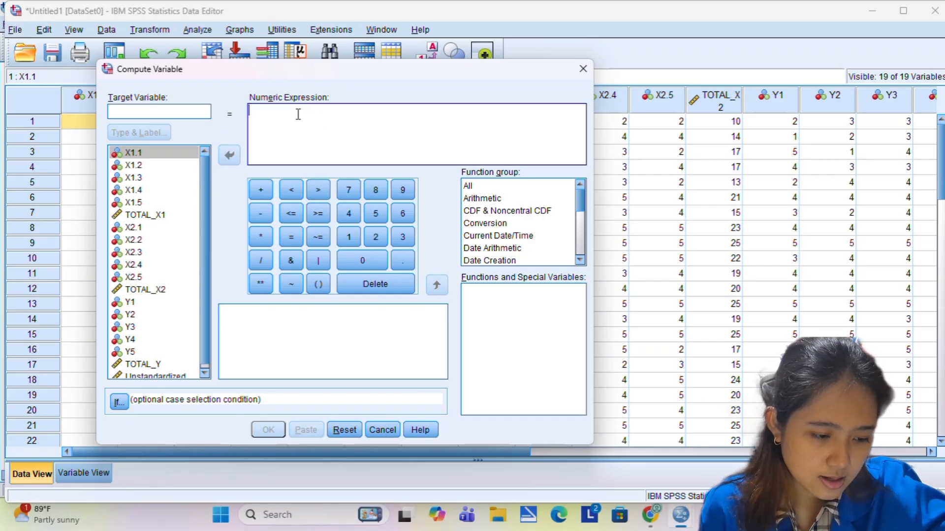
click(180, 109)
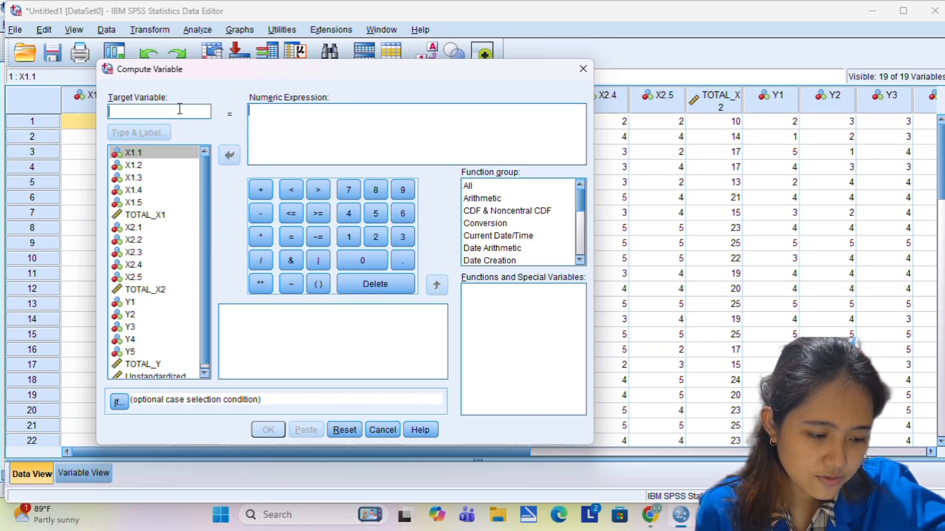
text(ABS)
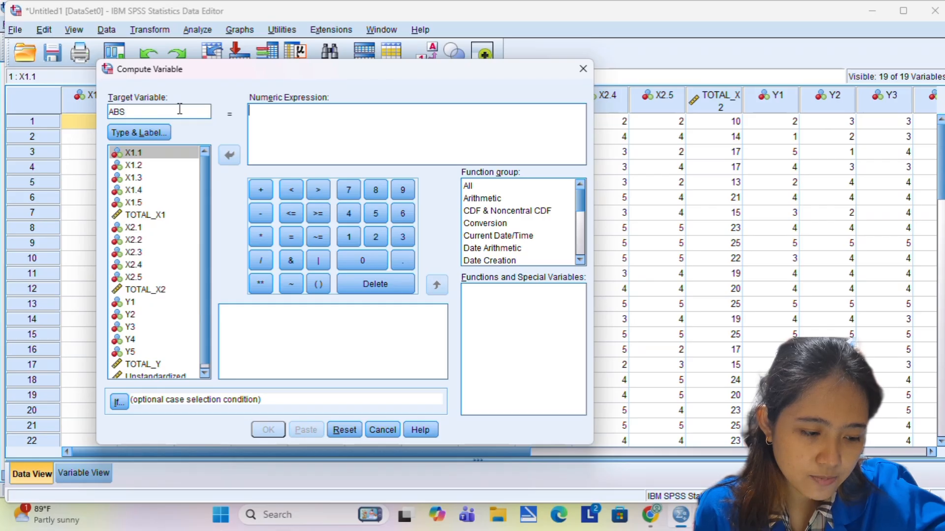
text(_RES)
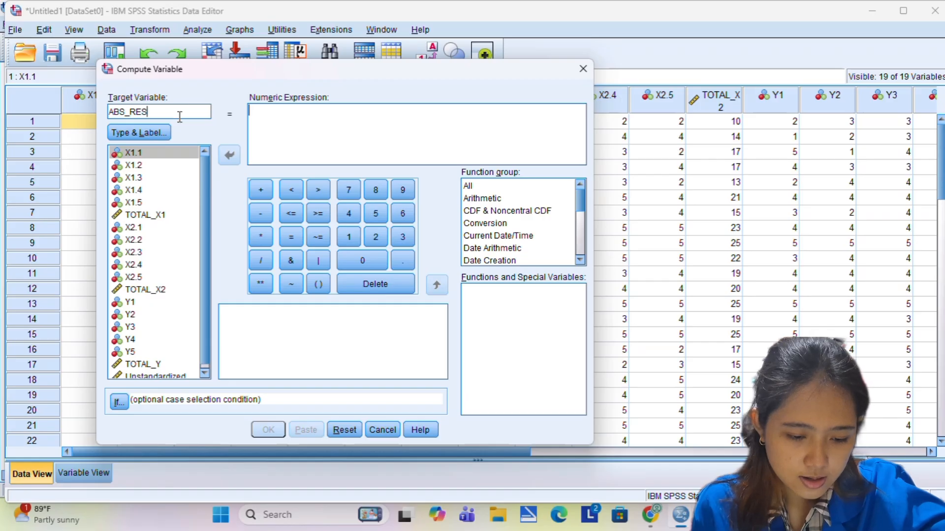
- Compute the target variable with the Arithmetic function Abs applied to the unstandardized residual, ABS(RES_1)
click(495, 199)
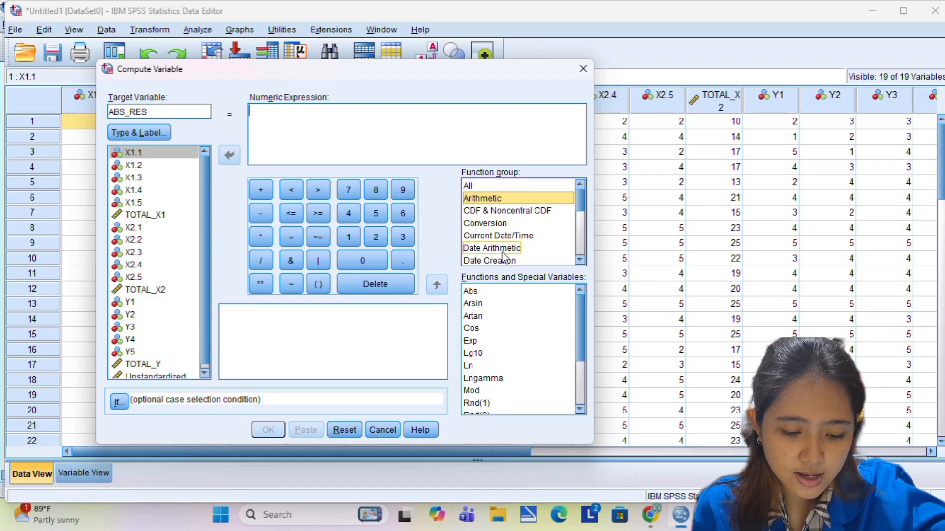
click(493, 296)
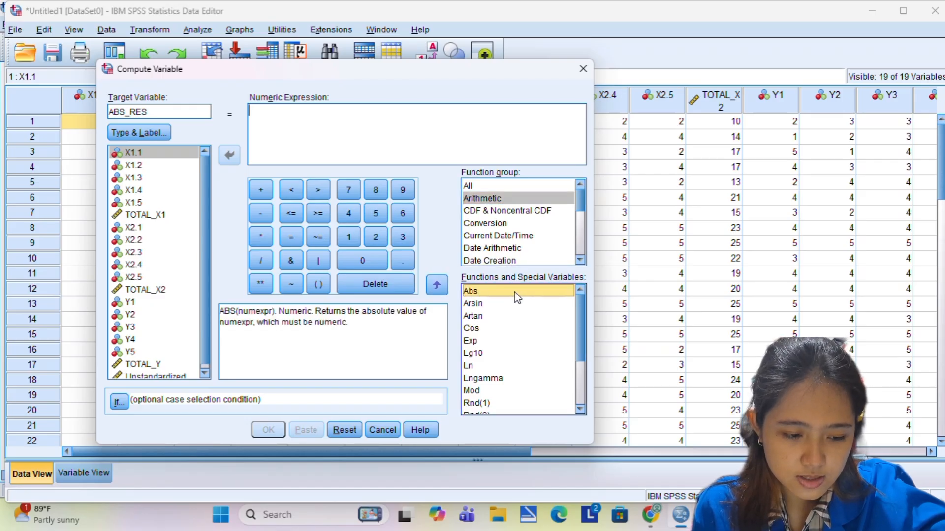
double_click(515, 294)
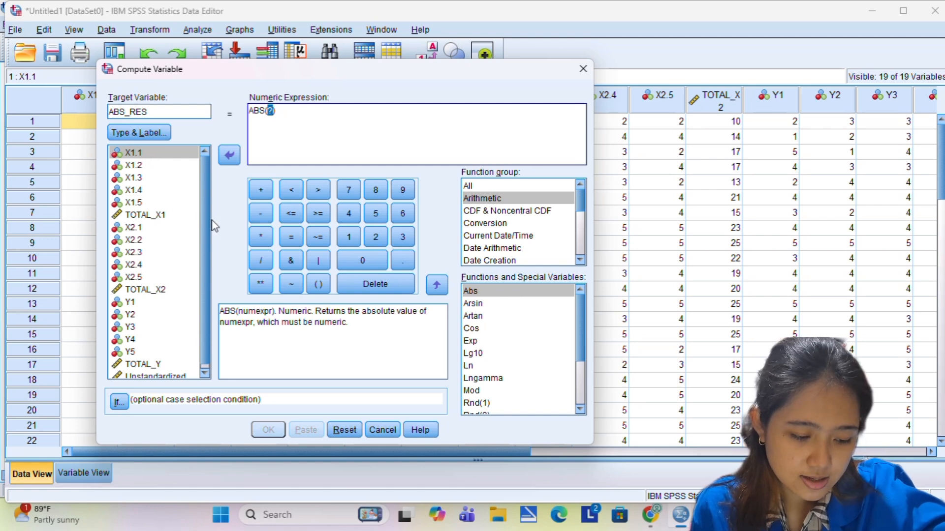
scroll(203, 246, down, 1)
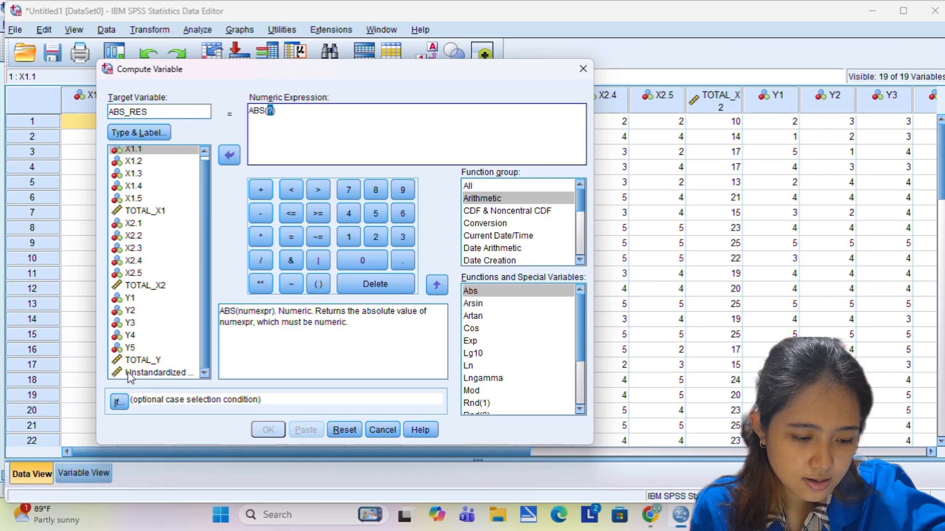
click(152, 376)
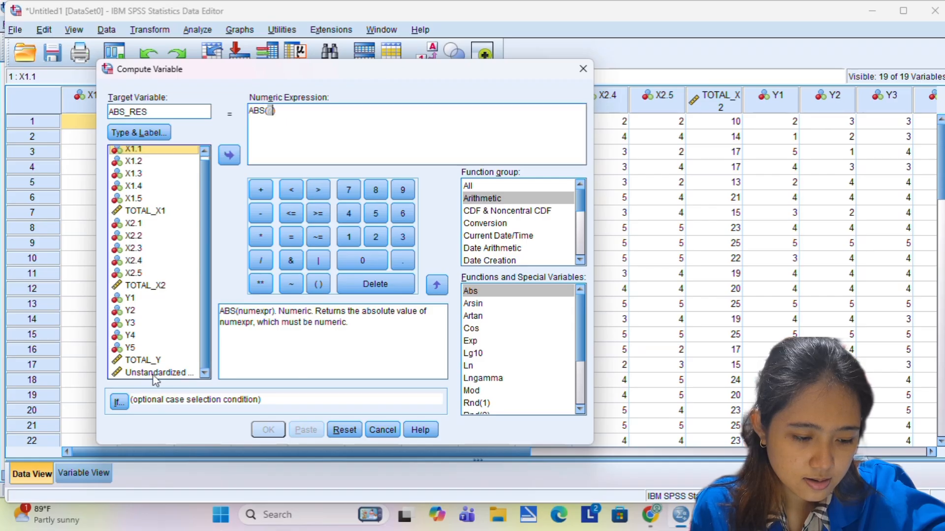
click(229, 156)
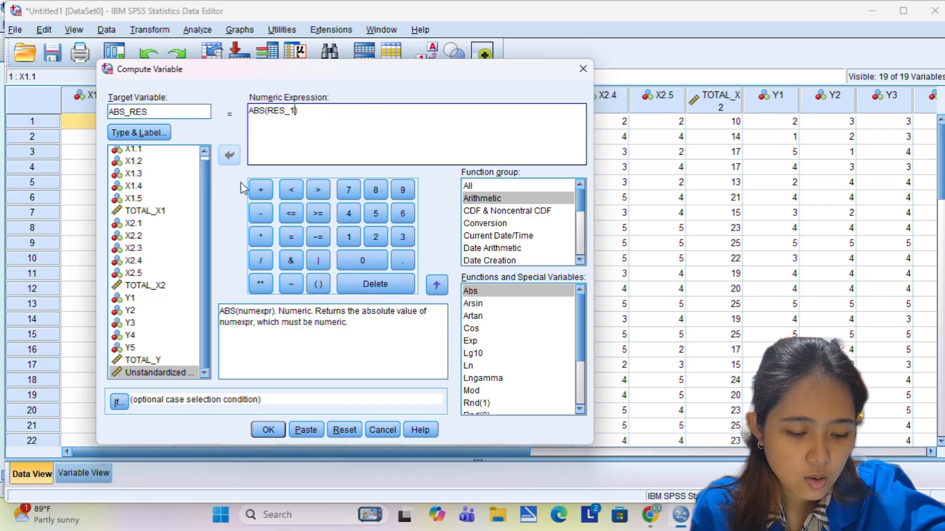
click(266, 431)
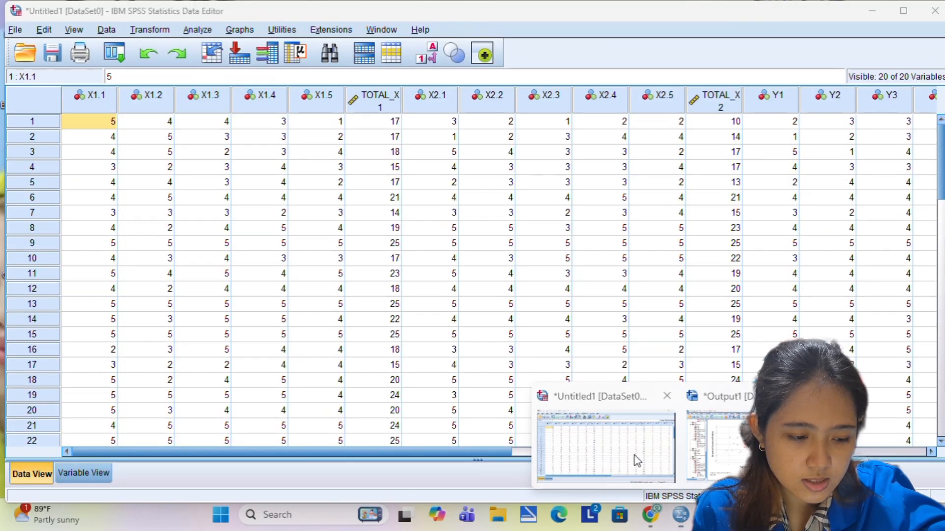
- Replace TOTAL_Y with ABS_RES as the dependent variable in Linear Regression and run it on TOTAL_X1 and TOTAL_X2
click(603, 427)
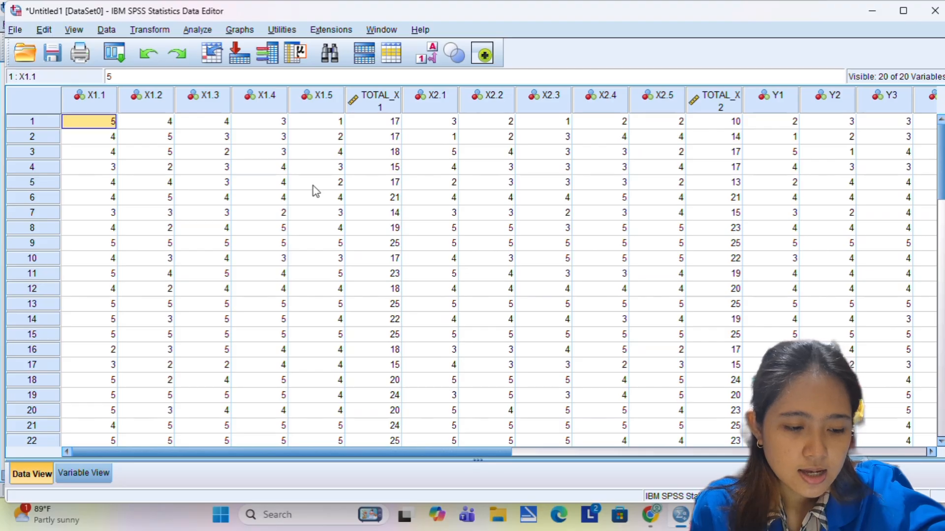
click(199, 30)
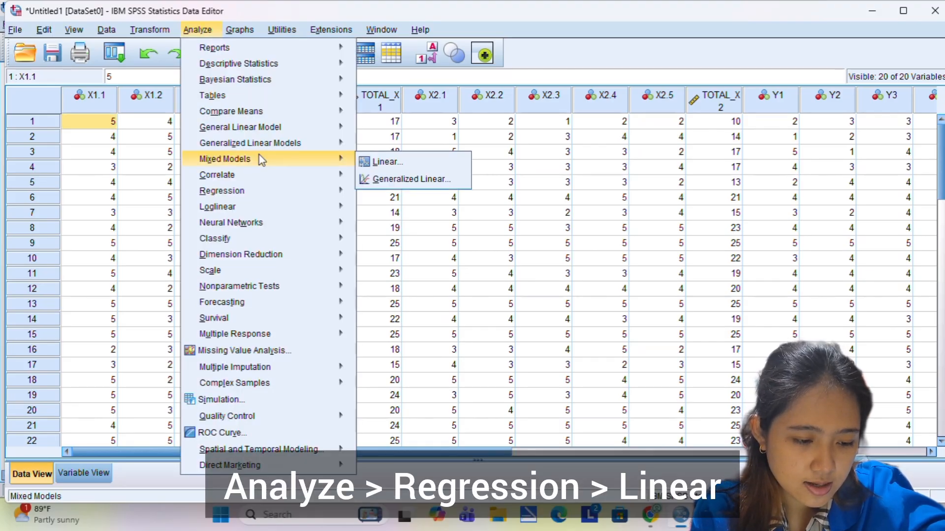
mouse_move(262, 186)
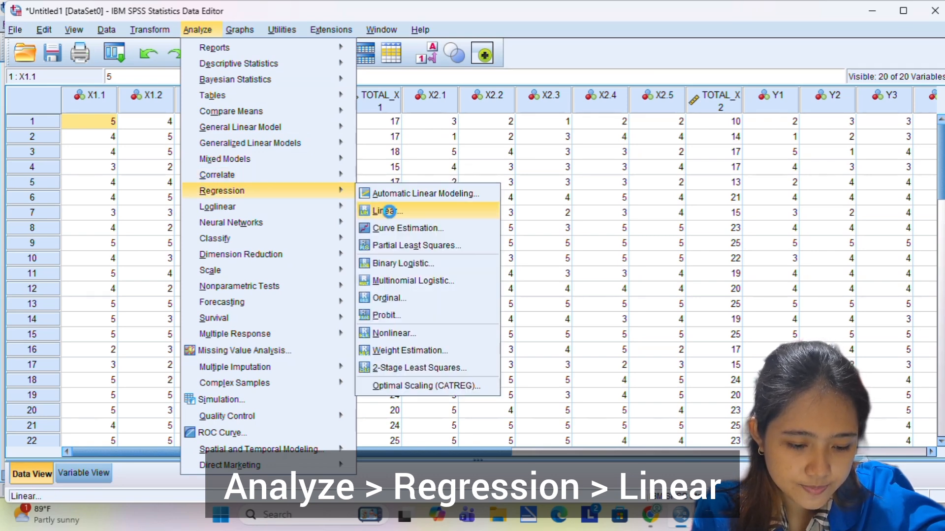
click(388, 211)
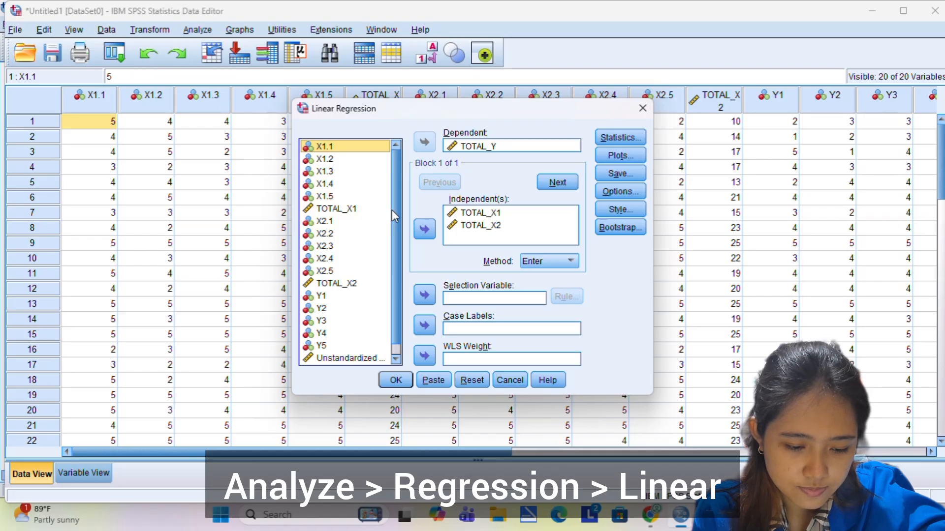
scroll(392, 210, down, 1)
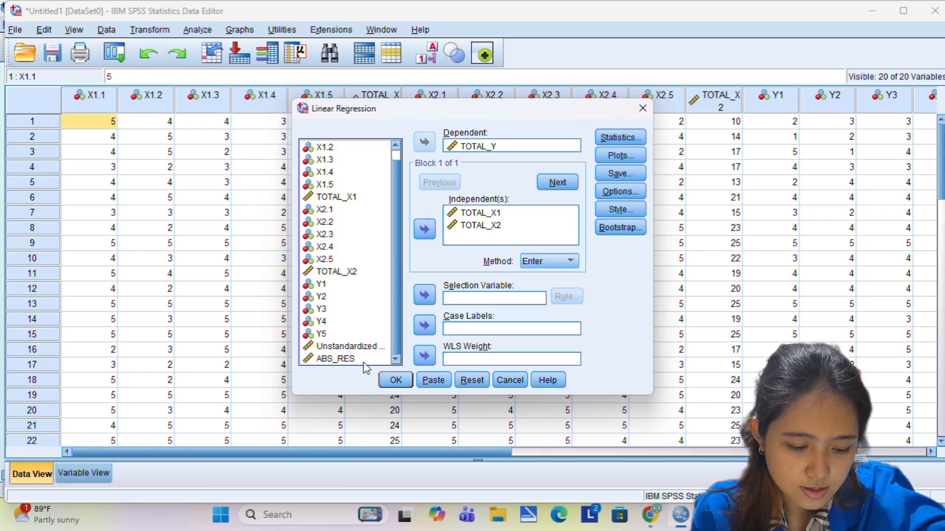
click(340, 359)
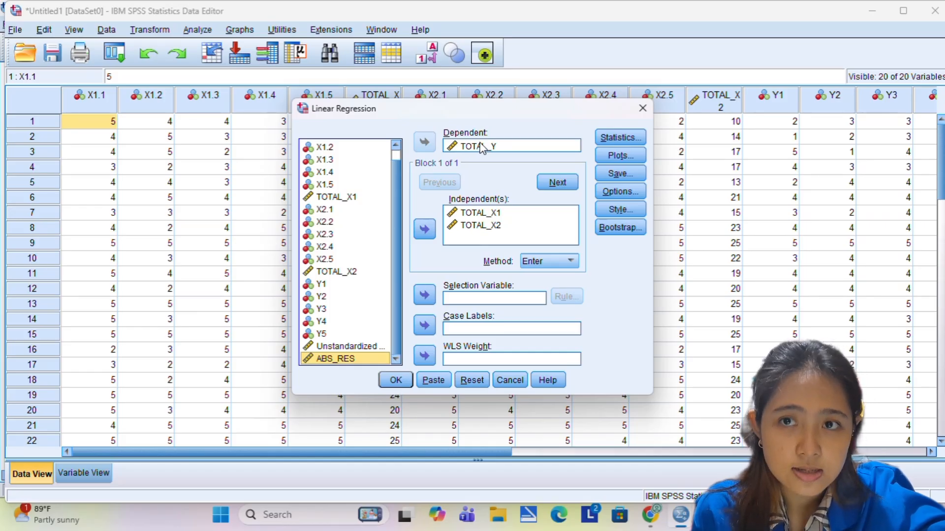
click(483, 148)
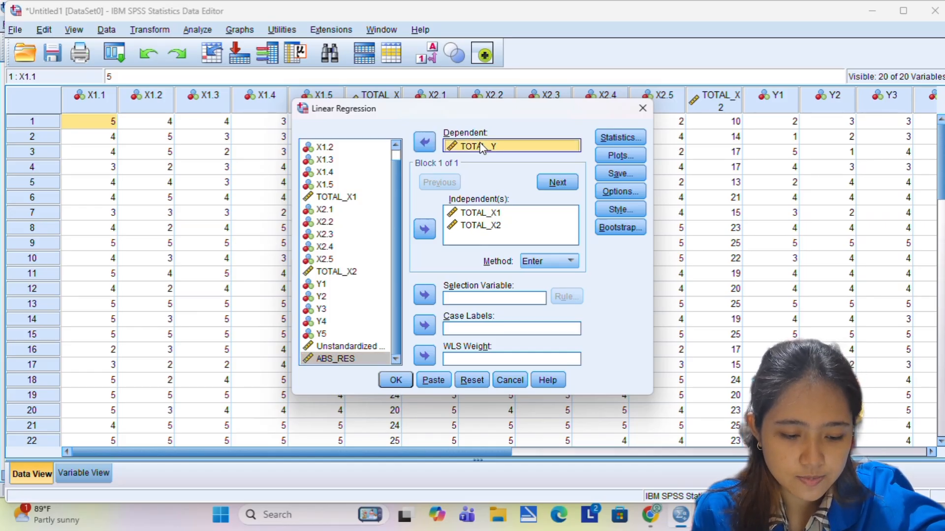
click(424, 143)
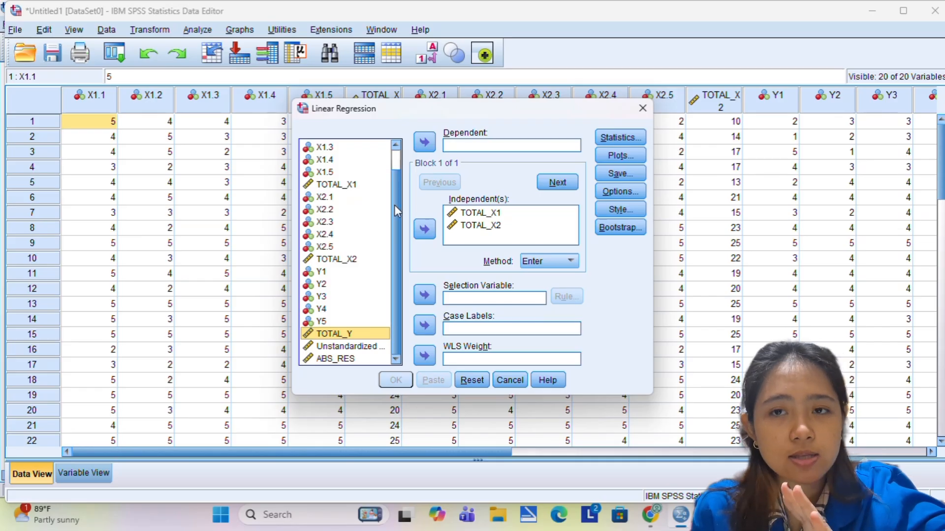
click(359, 359)
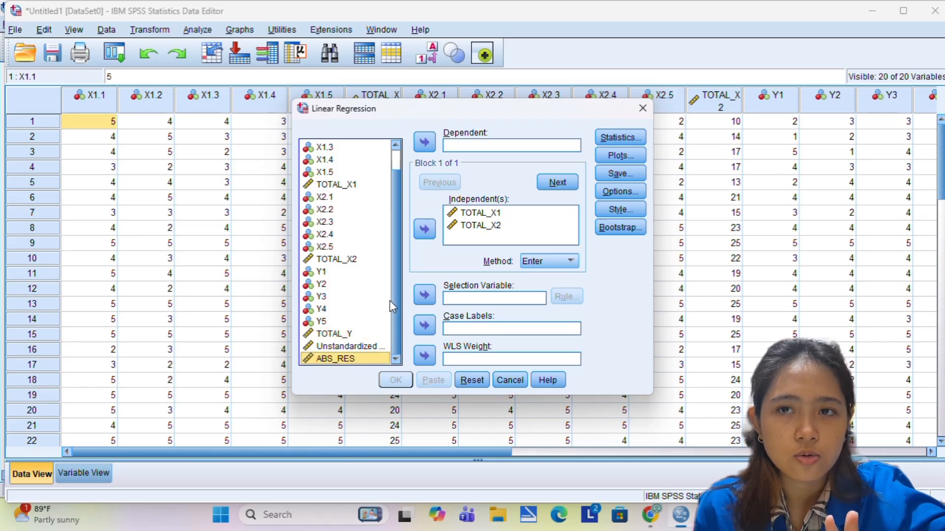
click(425, 142)
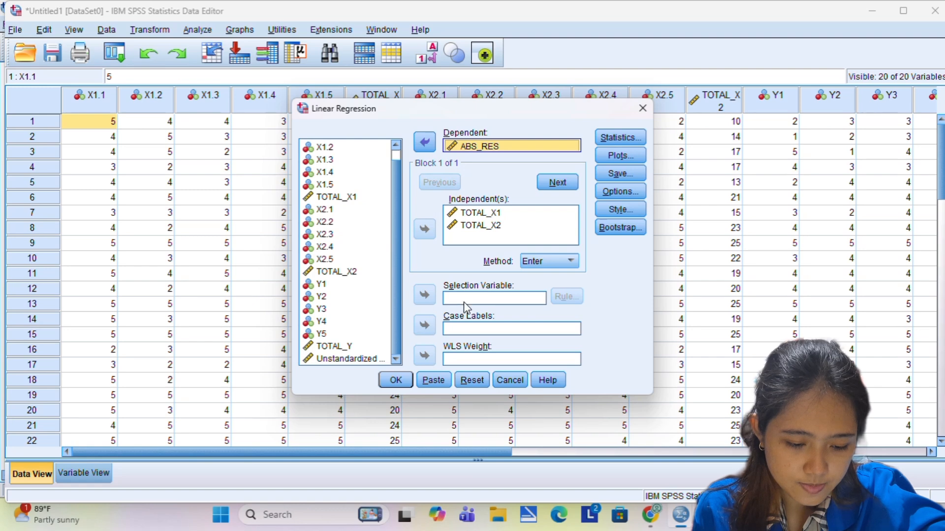
click(395, 381)
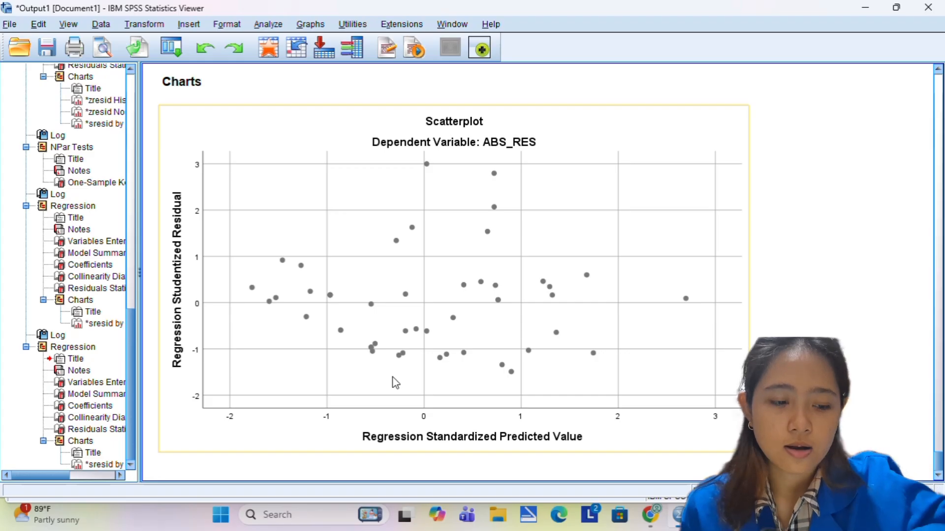
- Review the output from the ABS_RES regression back through the TOTAL_Y regressions, Kolmogorov-Smirnov test, item correlations and reliability tables
scroll(396, 383, up, 10)
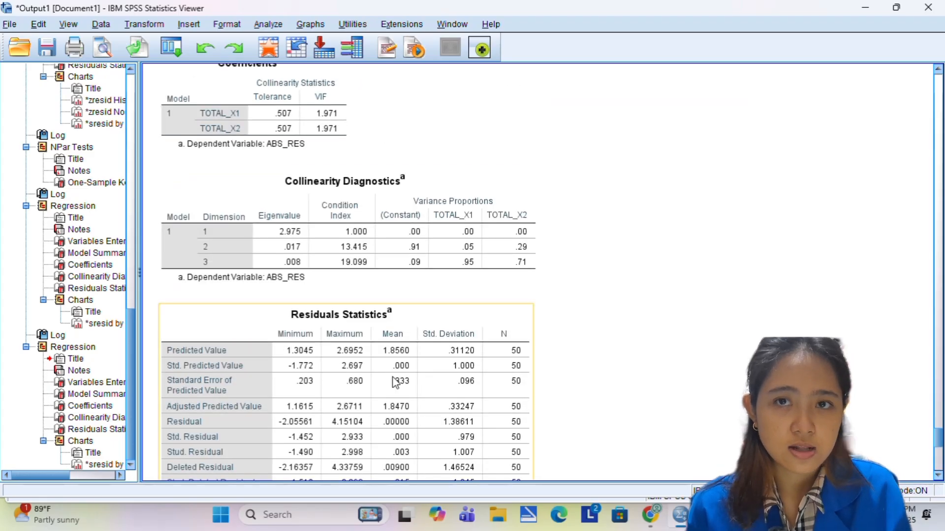
scroll(395, 383, up, 10)
scroll(395, 383, up, 10)
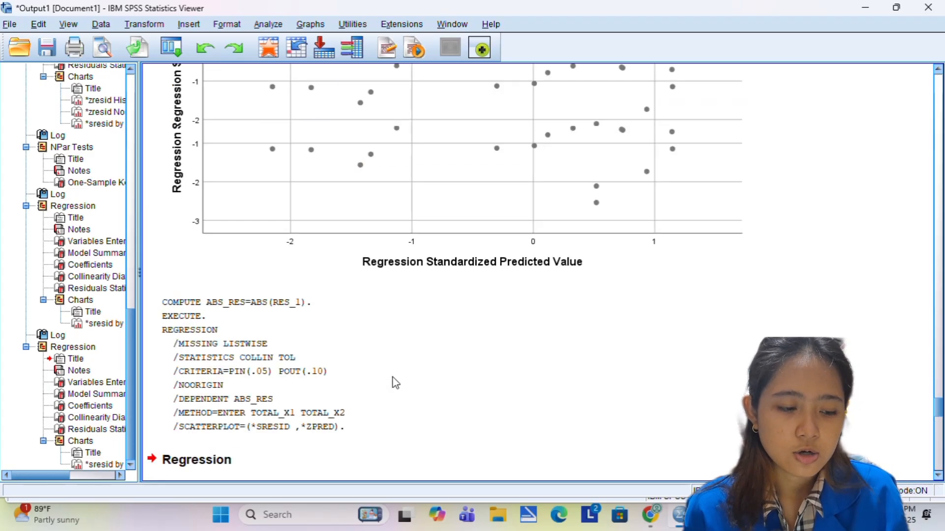
scroll(394, 381, up, 15)
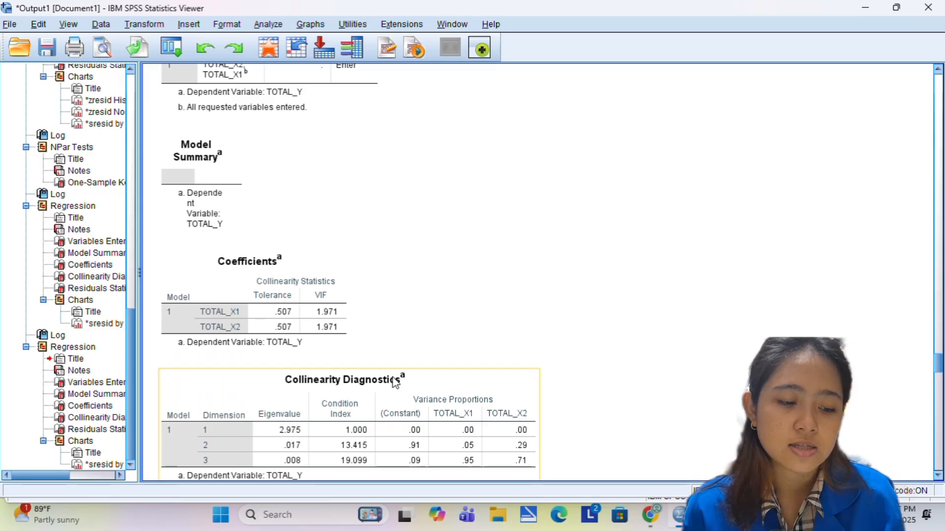
scroll(395, 383, up, 20)
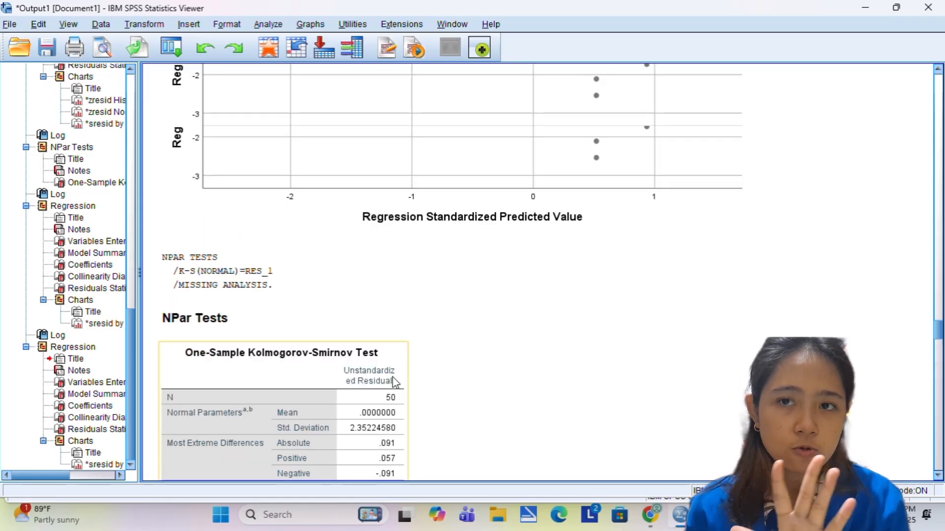
scroll(395, 383, up, 15)
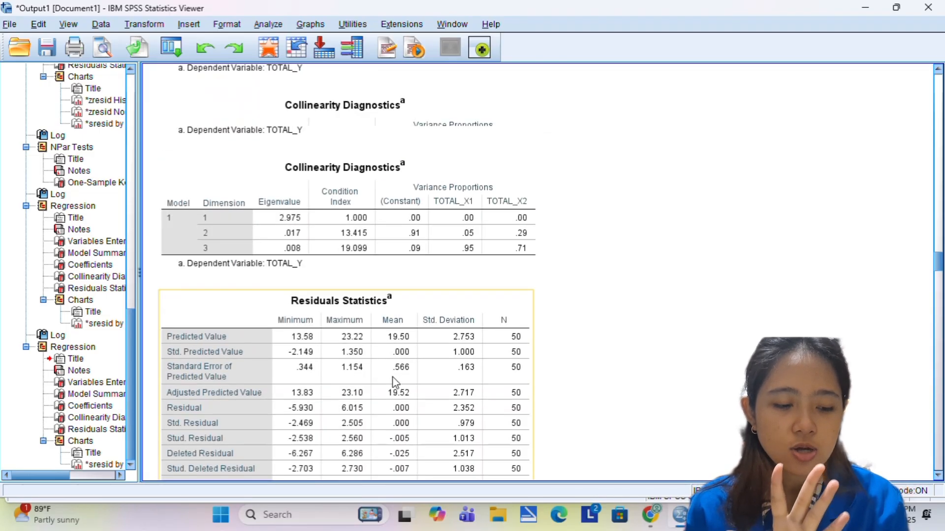
scroll(395, 382, up, 5)
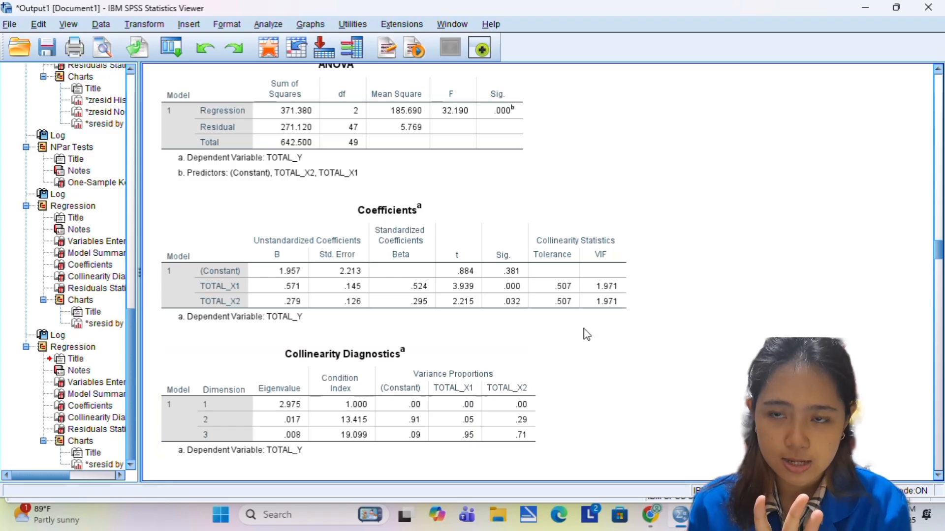
scroll(497, 287, up, 3)
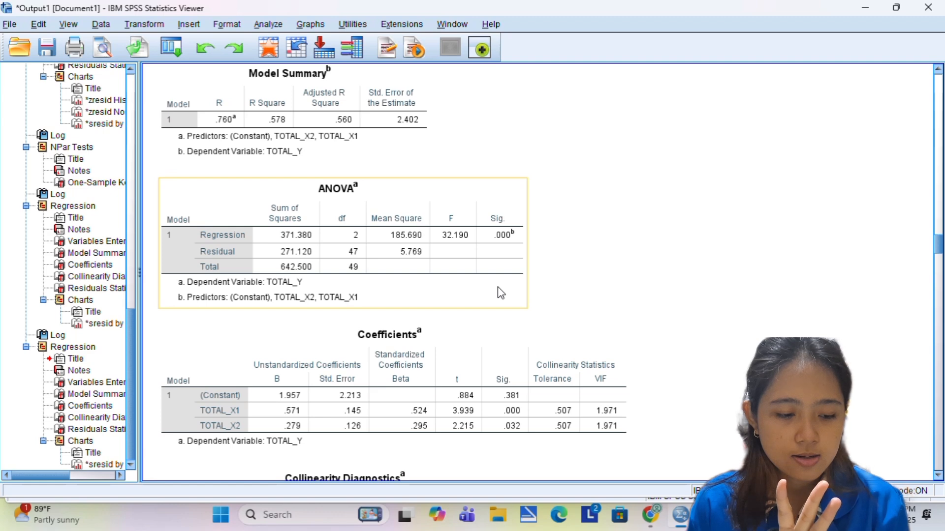
scroll(498, 287, down, 2)
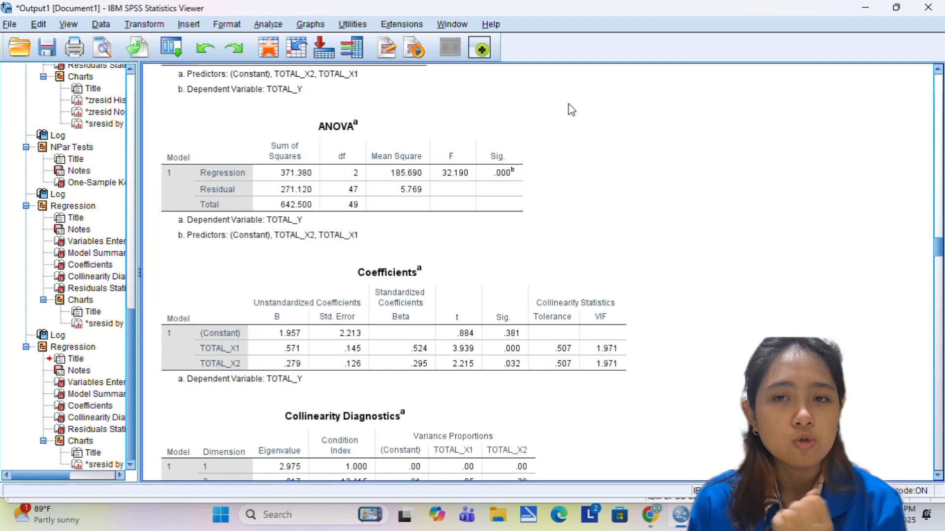
scroll(580, 433, down, 15)
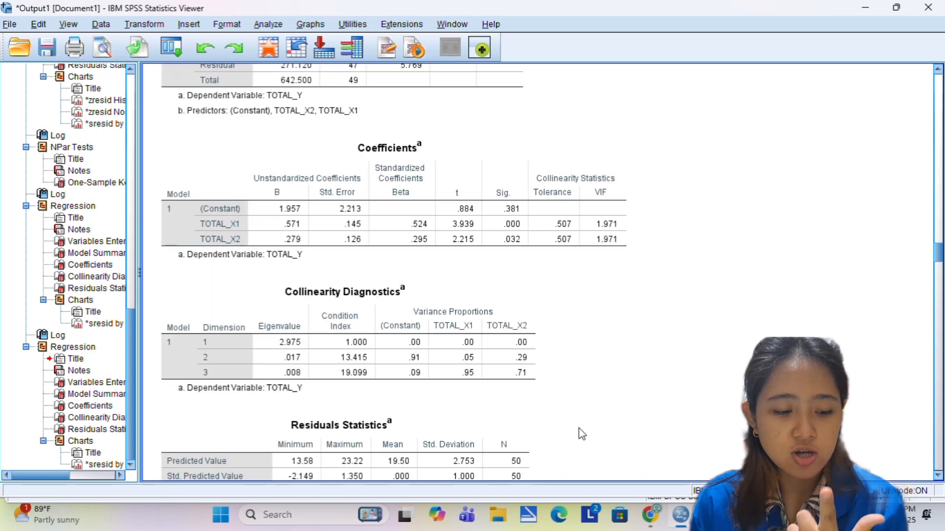
scroll(580, 432, up, 20)
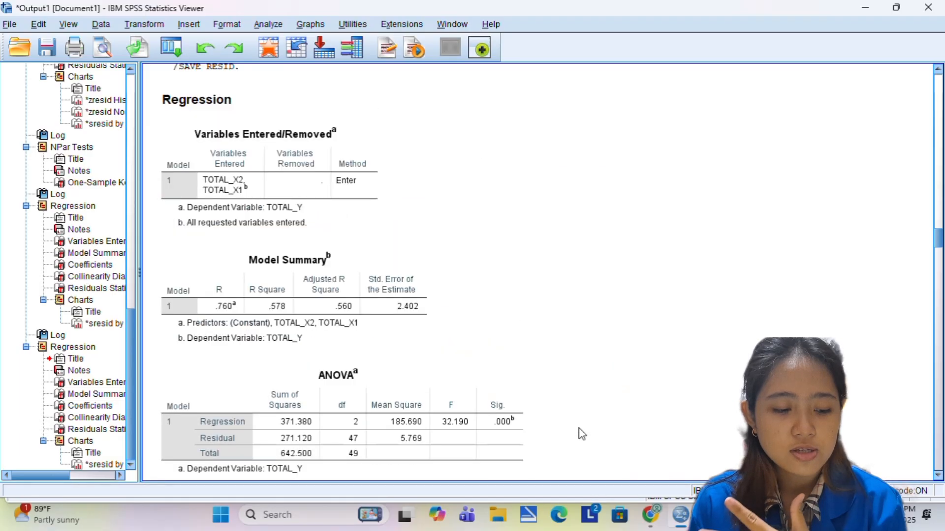
scroll(582, 433, up, 20)
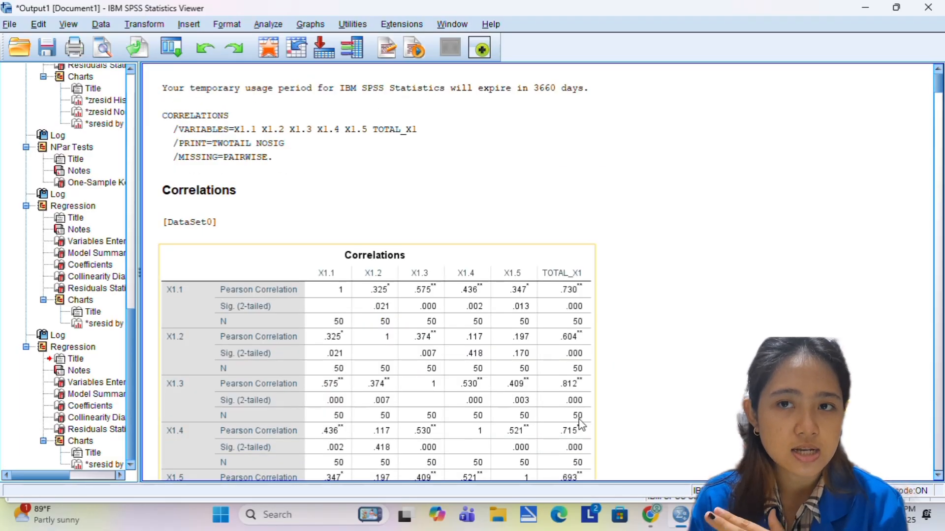
scroll(580, 420, down, 10)
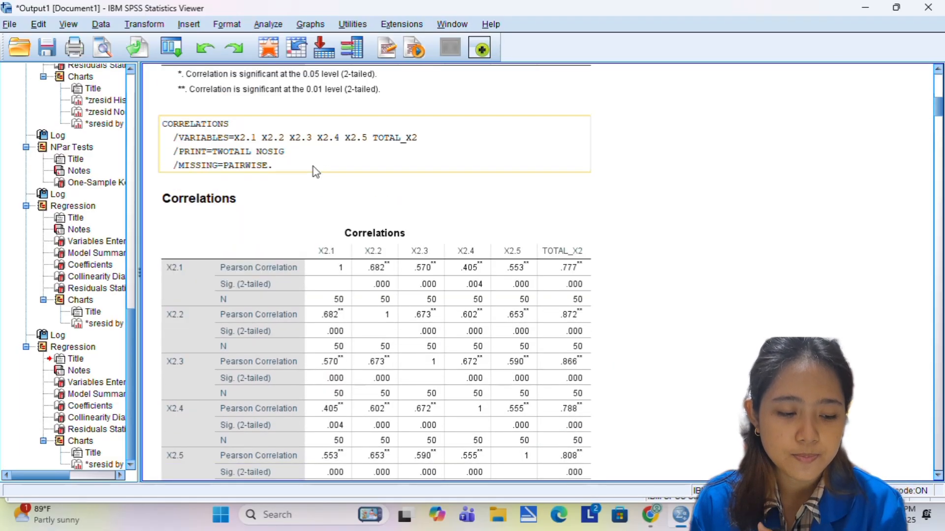
scroll(314, 173, down, 15)
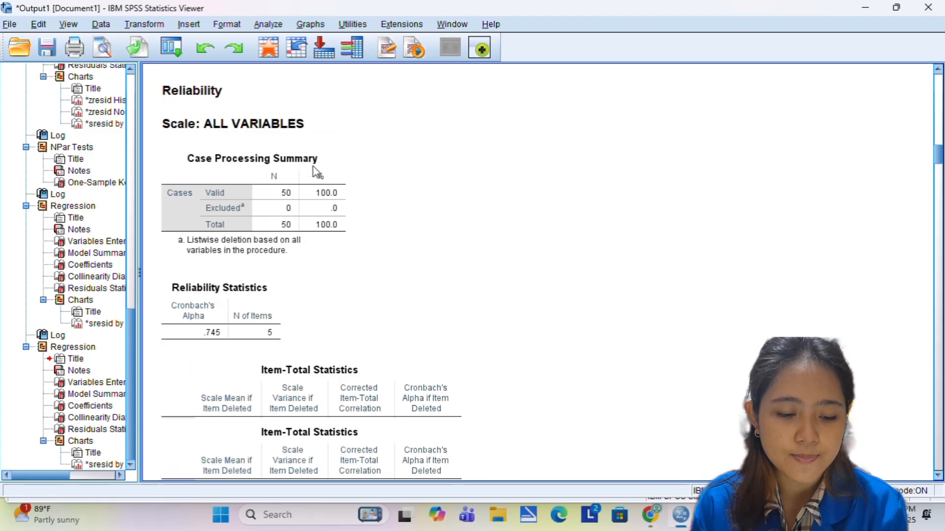